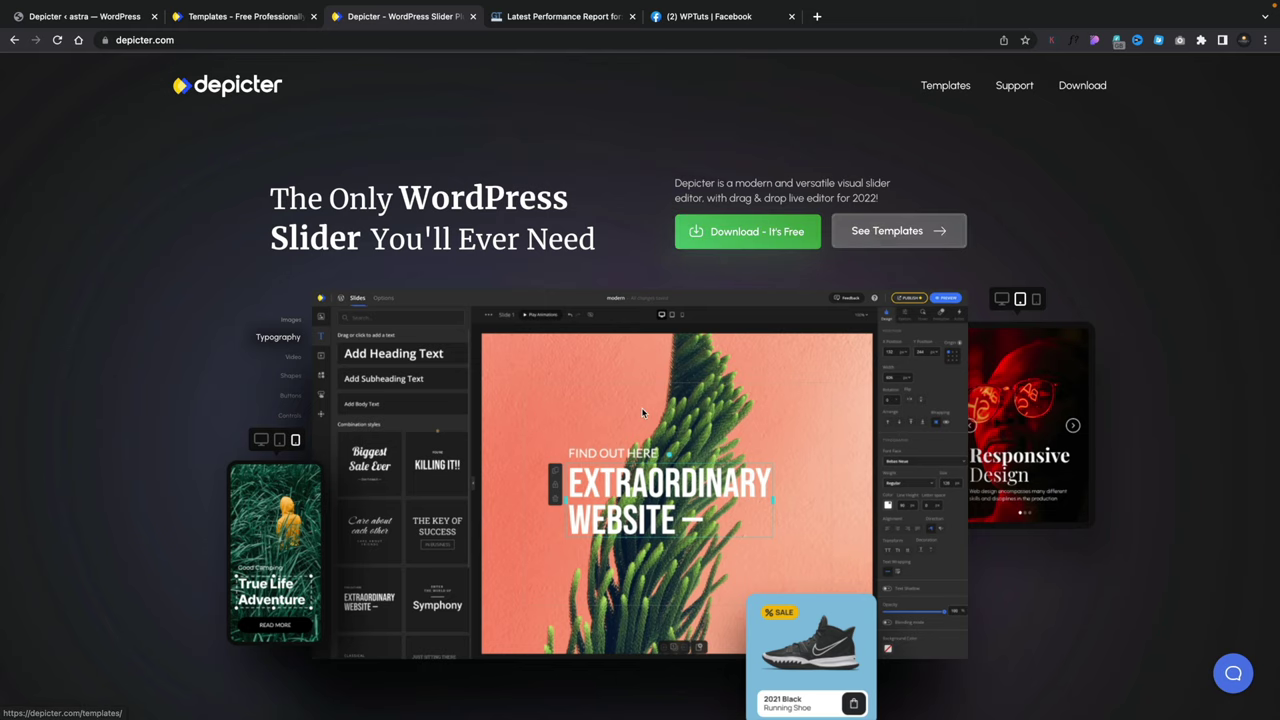
# Step: Look through the Depicter home page from the hero section to the professionally designed templates section and back
pyautogui.scroll(-3, 641, 407)
pyautogui.scroll(-7, 641, 407)
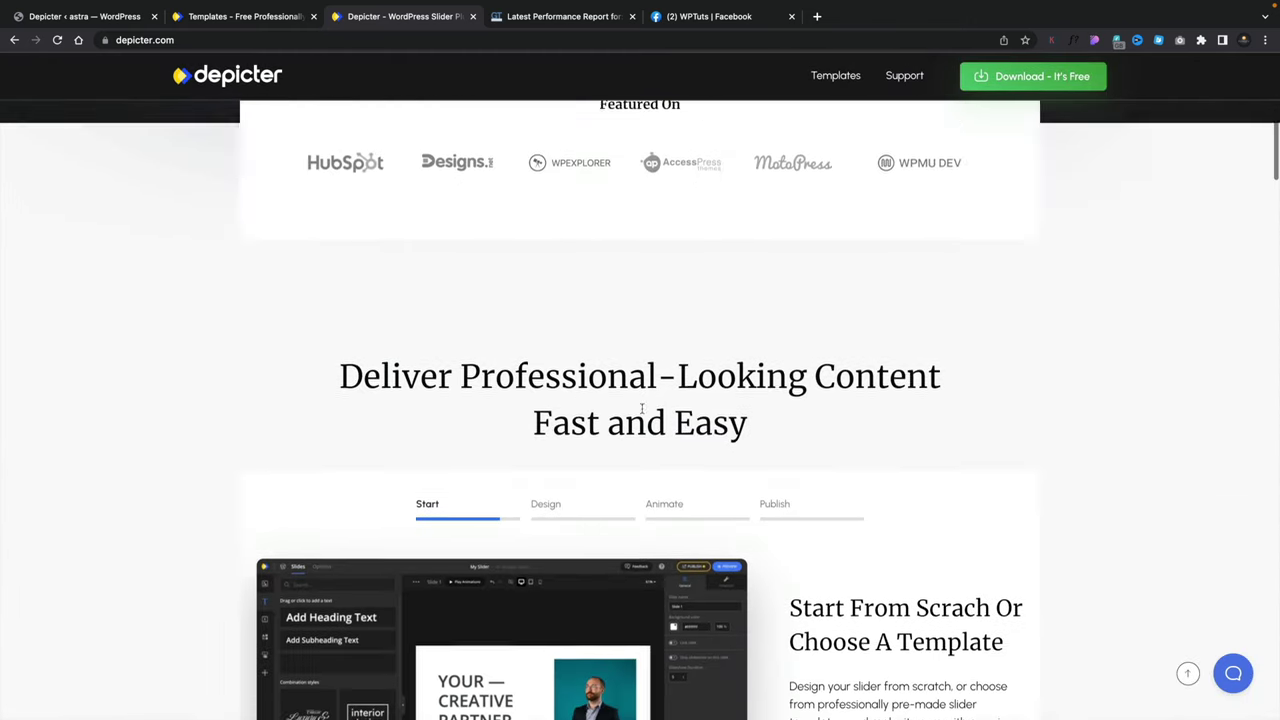
pyautogui.scroll(-7, 643, 413)
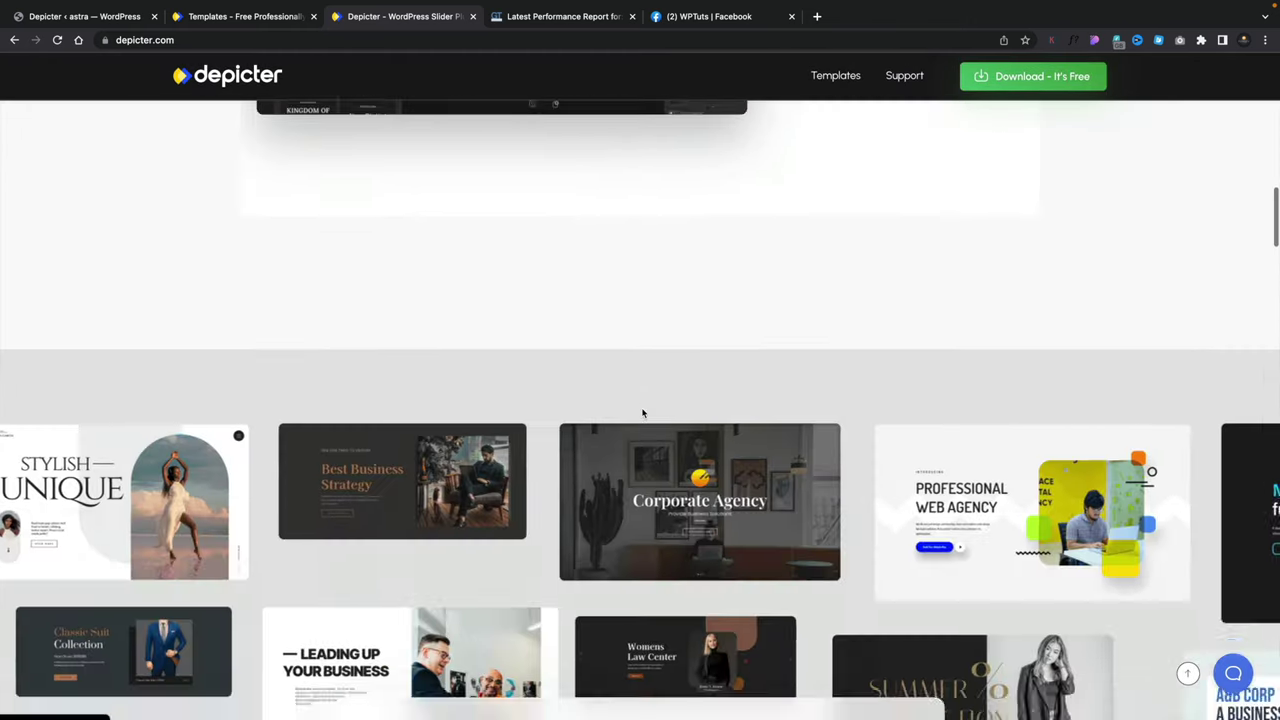
pyautogui.scroll(-3, 643, 413)
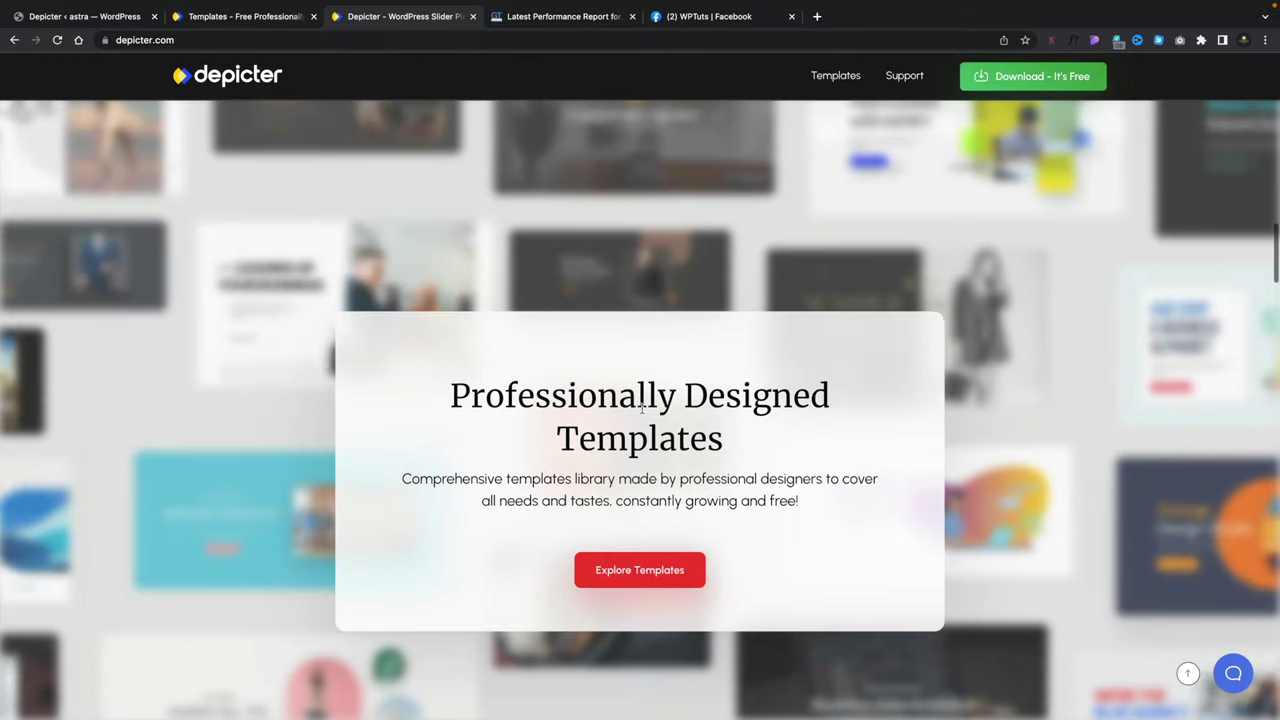
pyautogui.scroll(15, 642, 410)
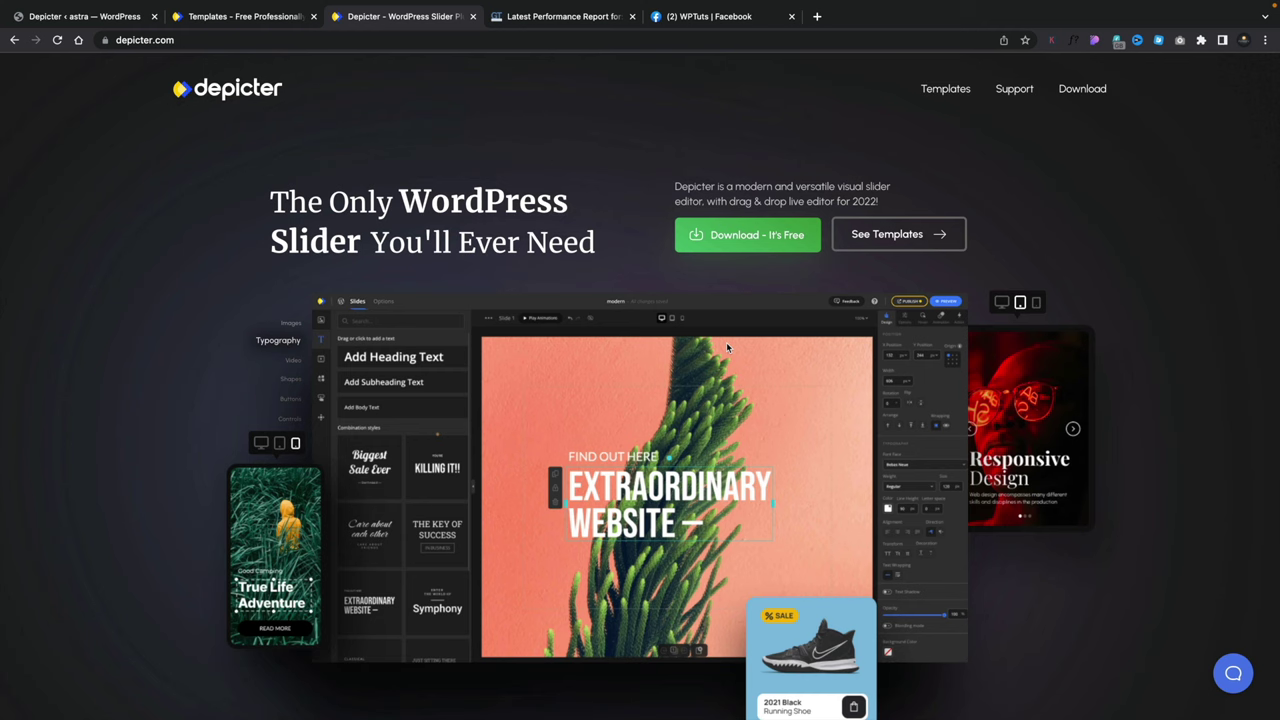
# Step: Browse the Depicter website's template gallery, open the Green Business template's preview and advance it to the next slide
pyautogui.click(949, 92)
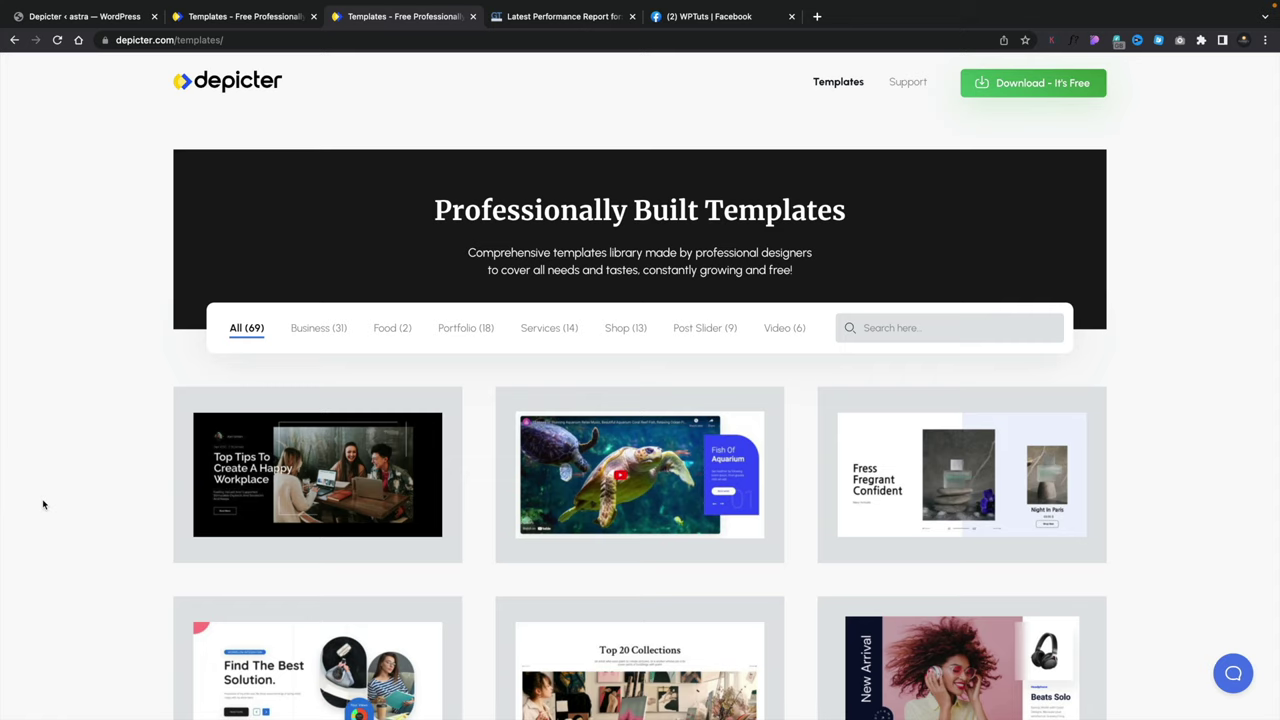
pyautogui.scroll(-5, 43, 504)
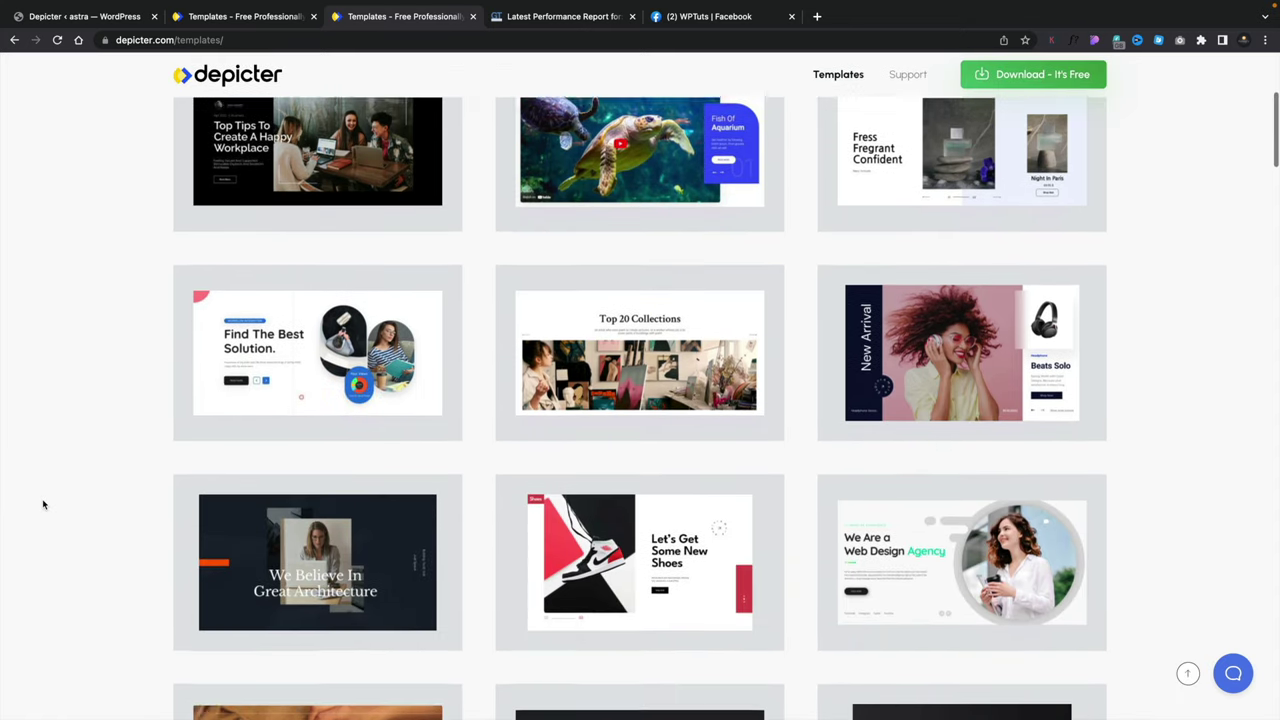
pyautogui.scroll(-4, 43, 504)
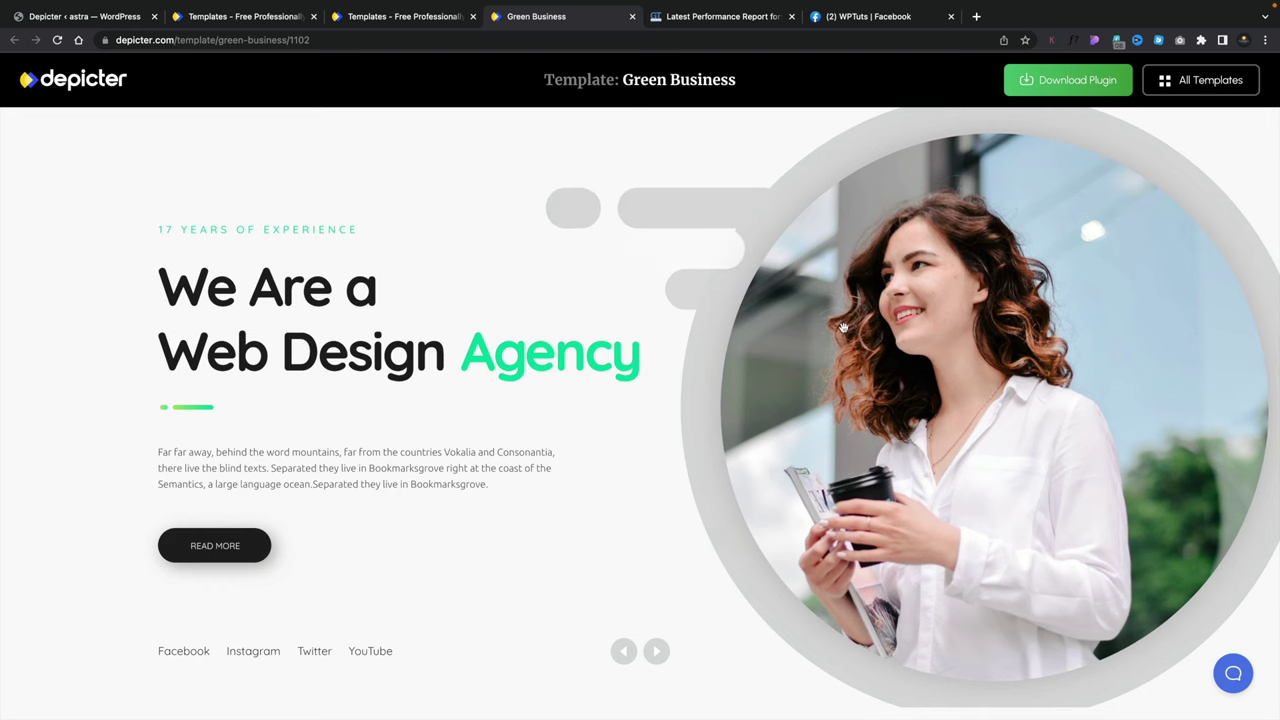
pyautogui.click(657, 652)
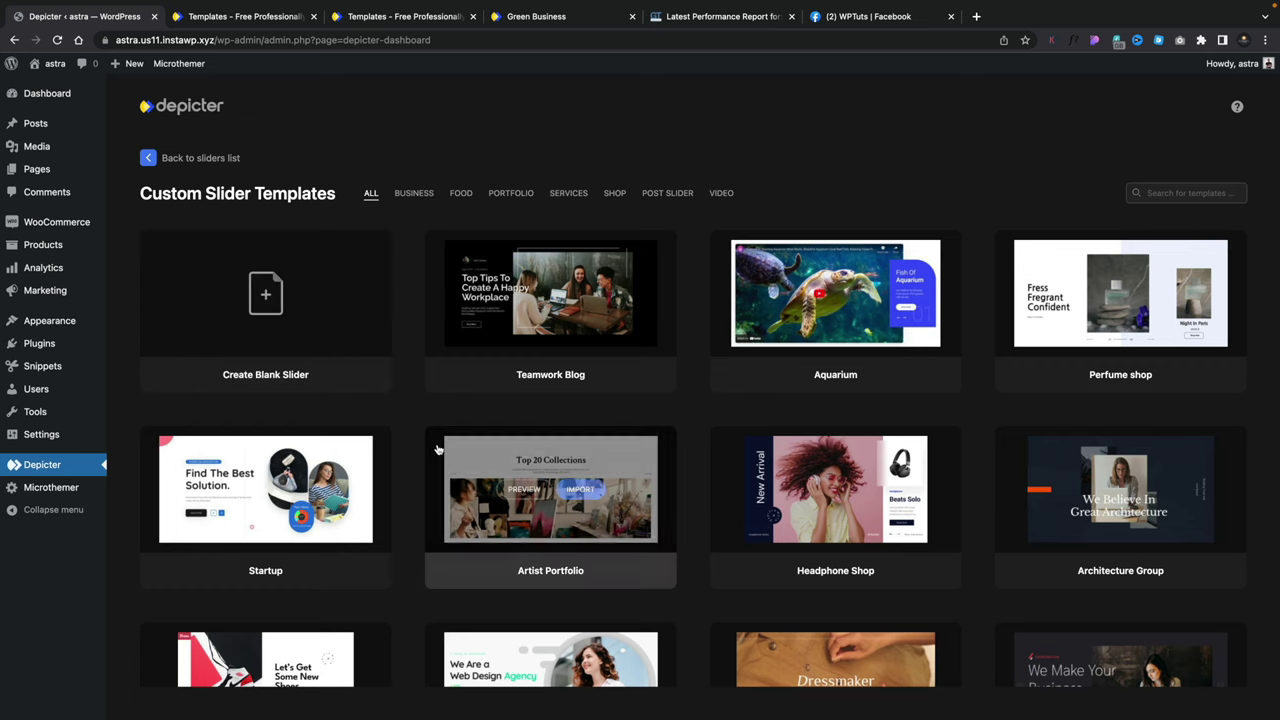
# Step: Import the Green Business template from the custom slider templates in the WordPress site's Depicter dashboard
pyautogui.scroll(-2, 434, 446)
pyautogui.scroll(-4, 437, 449)
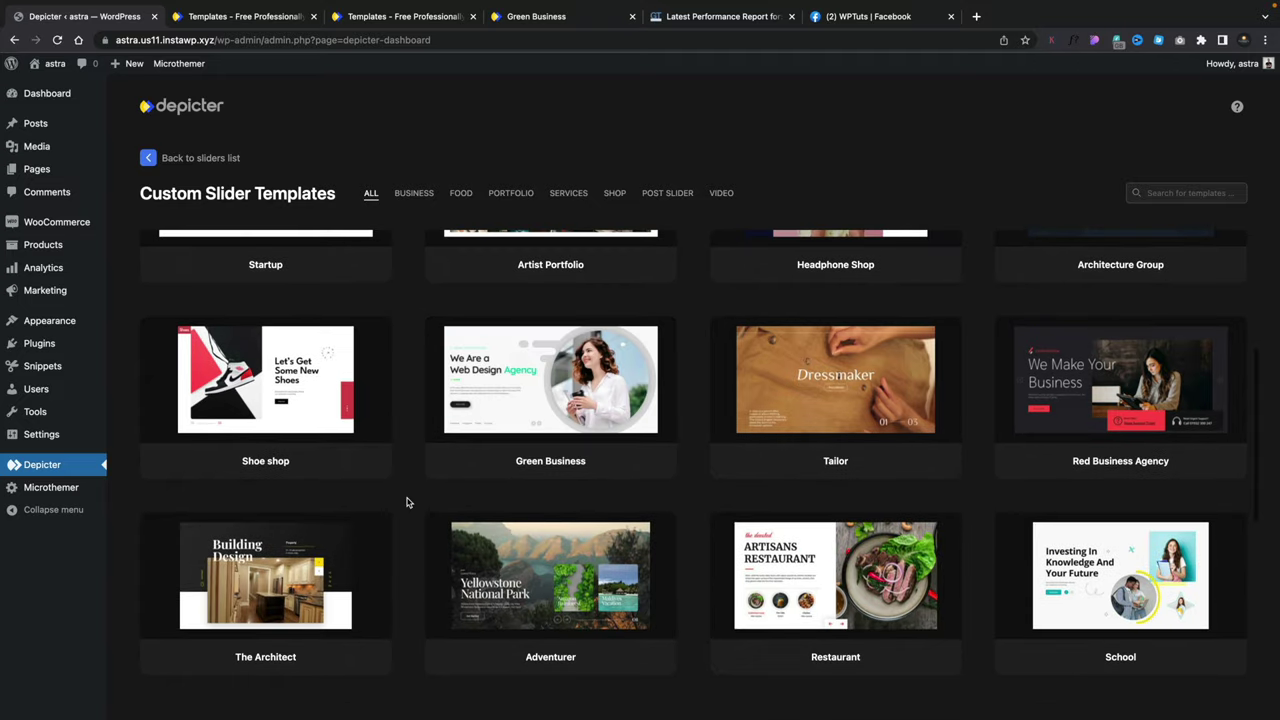
pyautogui.moveTo(583, 418)
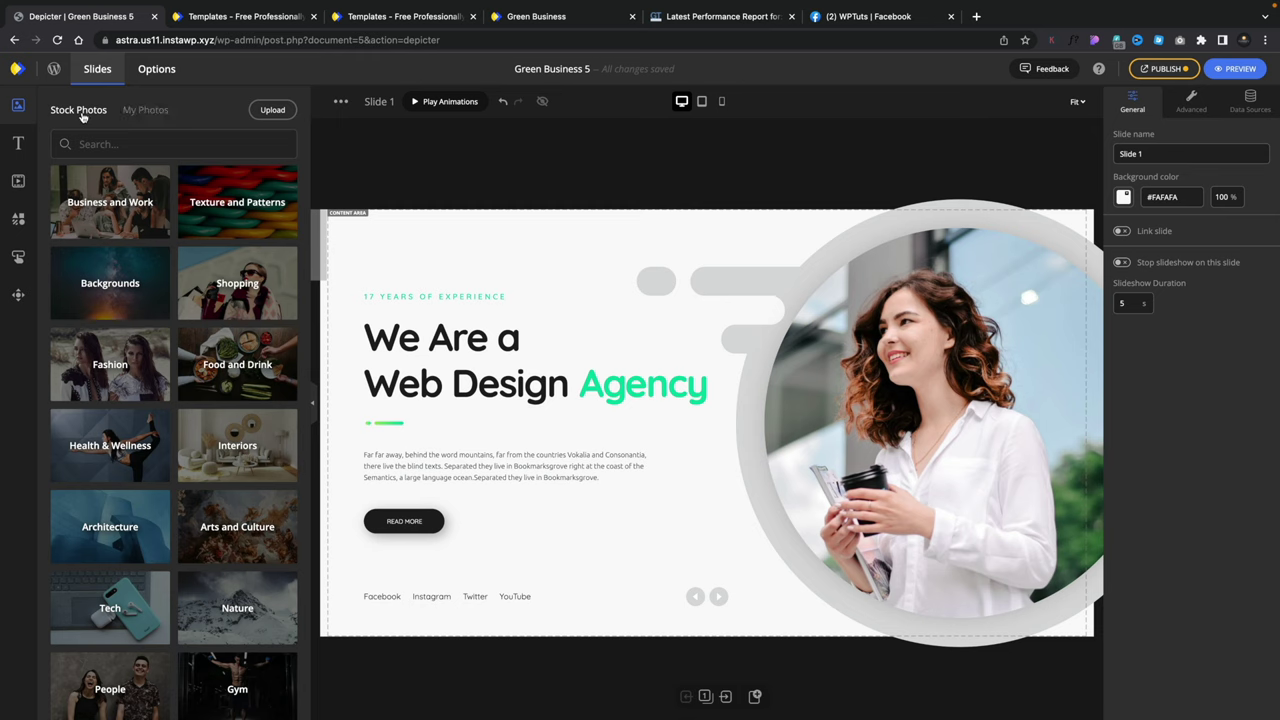
# Step: Replace the slide's circular image with the photo of the man in a bucket hat from My Photos
pyautogui.click(147, 110)
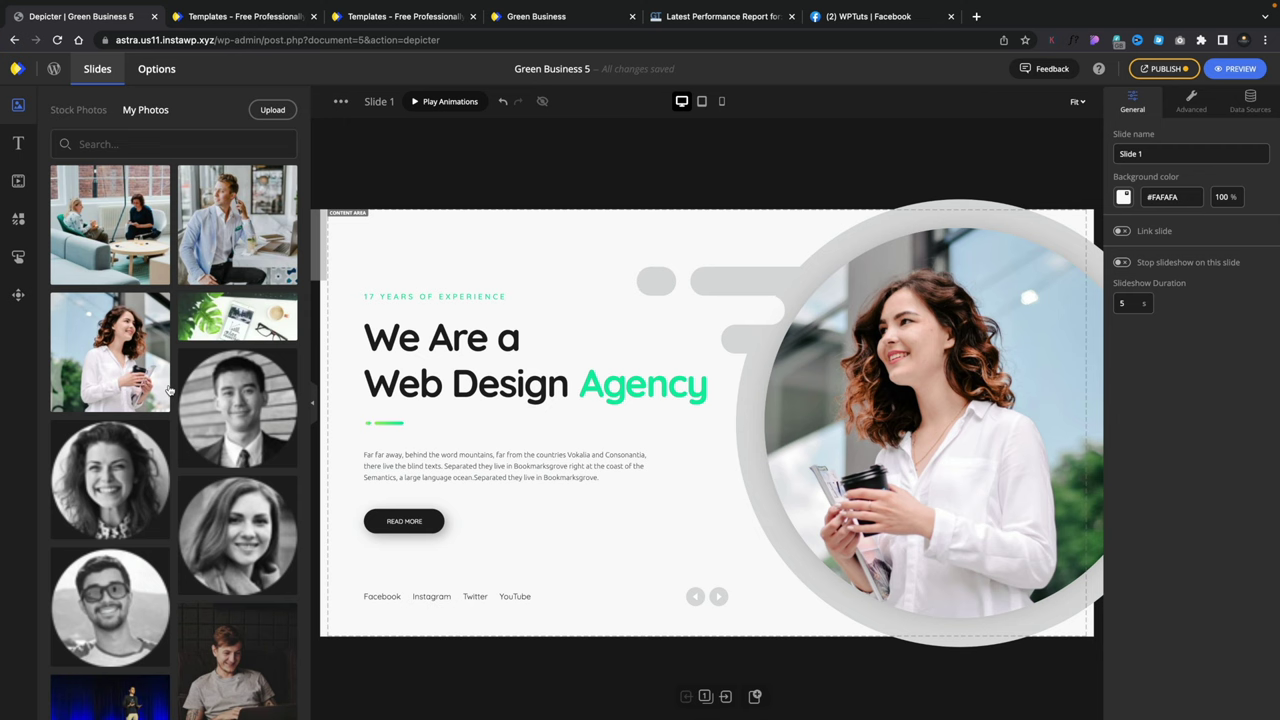
pyautogui.scroll(-10, 163, 421)
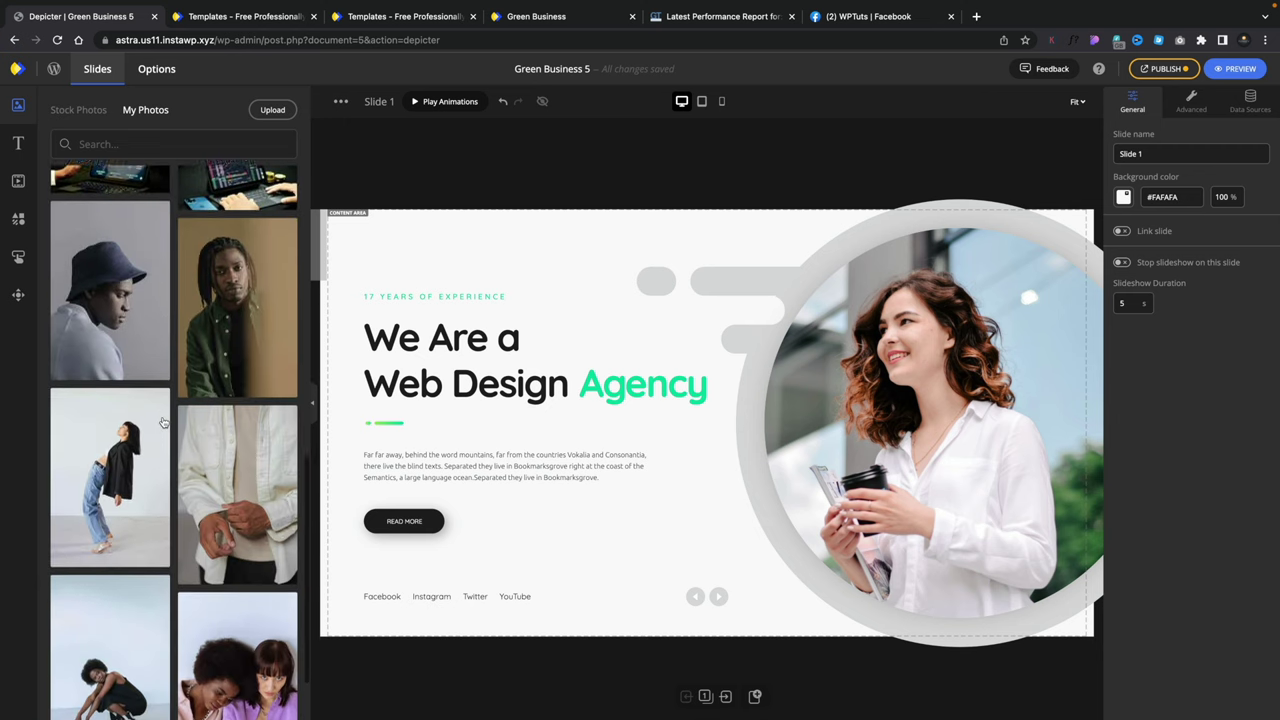
pyautogui.scroll(8, 163, 421)
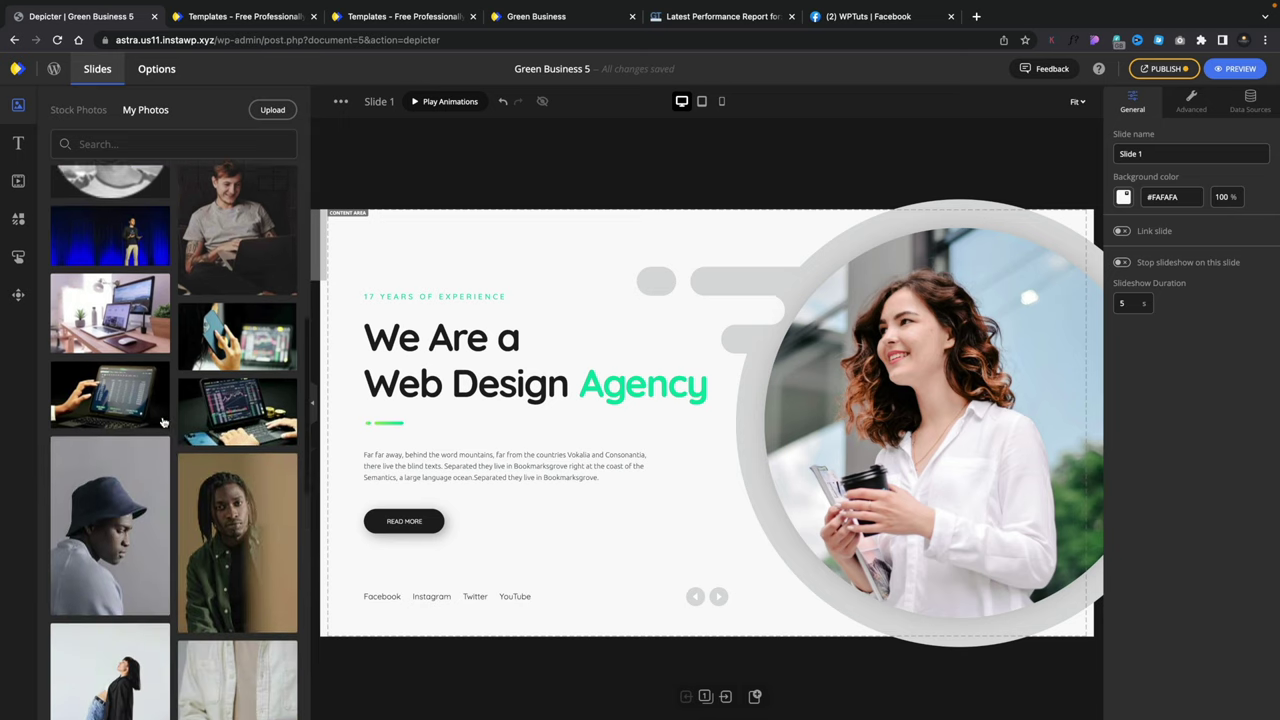
pyautogui.scroll(-1, 163, 421)
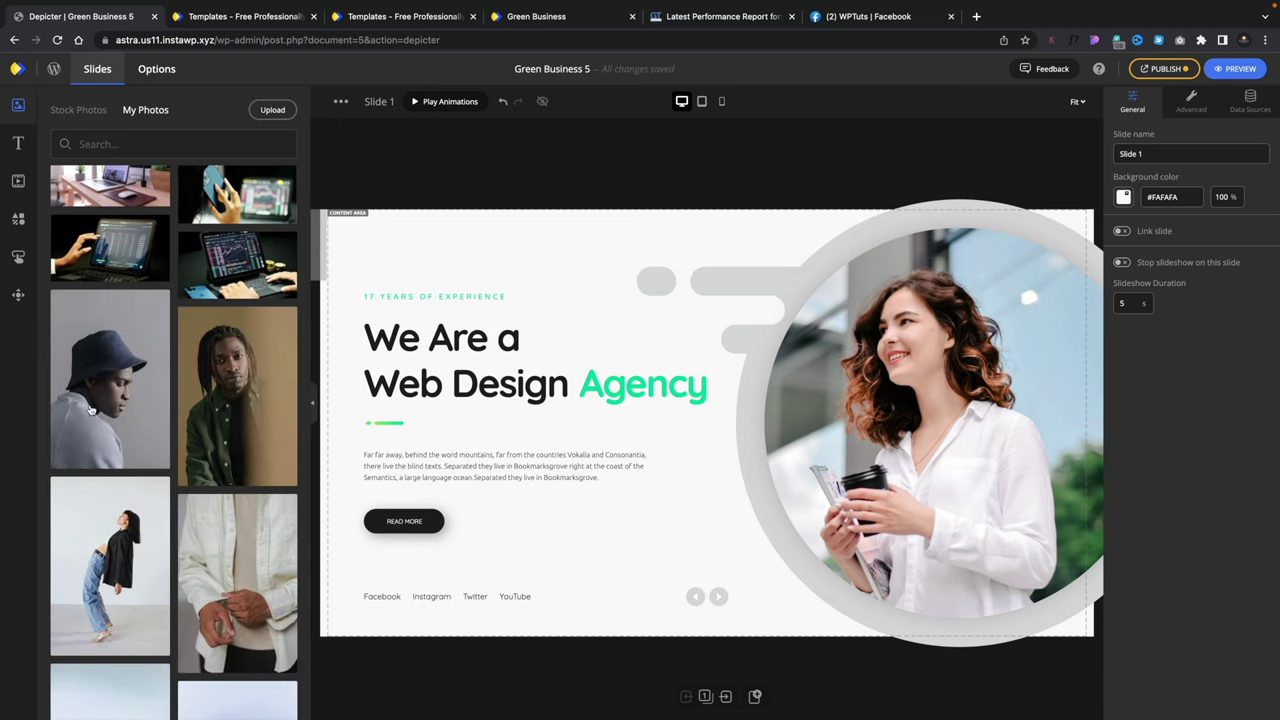
pyautogui.moveTo(90, 390); pyautogui.dragTo(811, 362)
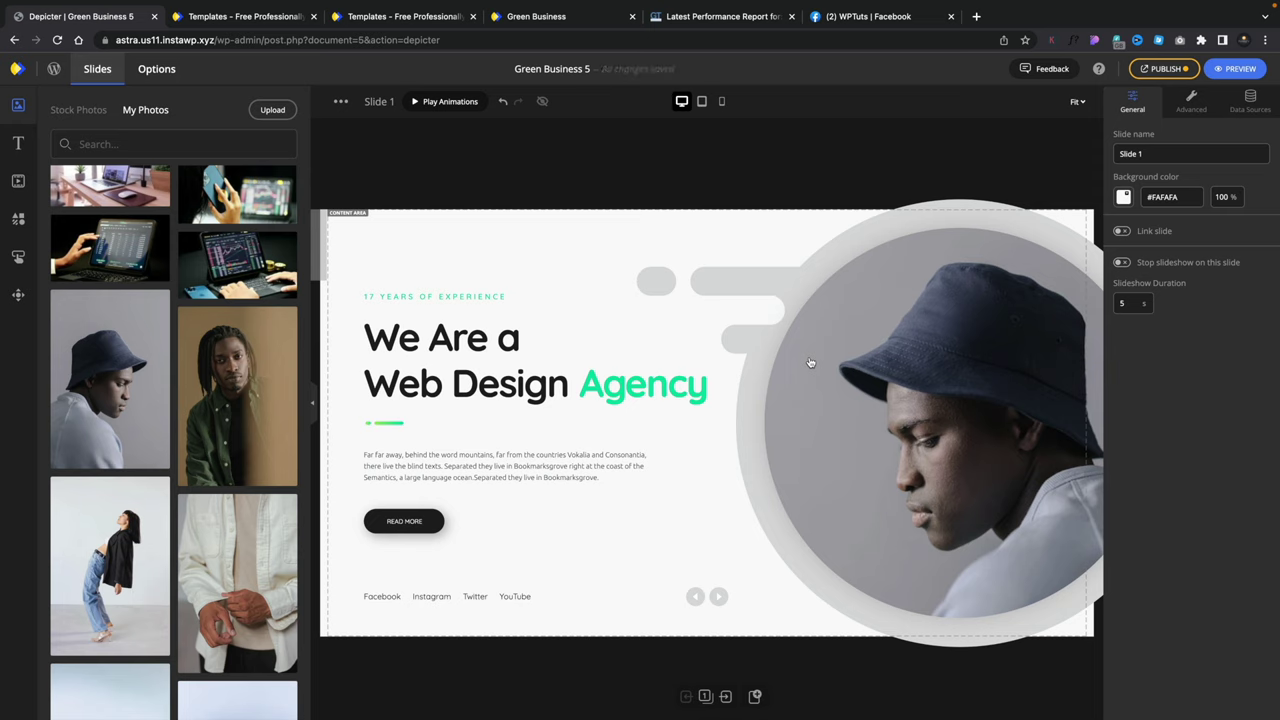
# Step: Crop the circular photo to about 805 by 784 px and set its opacity to 99%
pyautogui.click(901, 388)
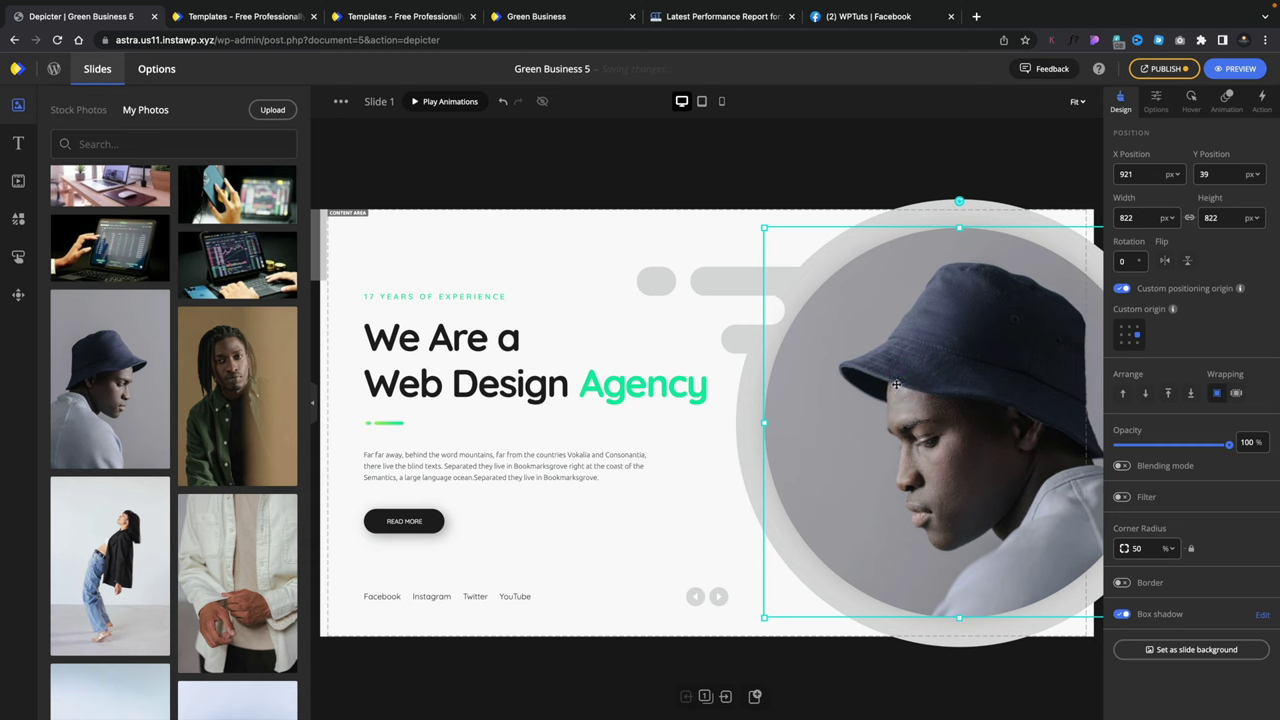
pyautogui.doubleClick(896, 384)
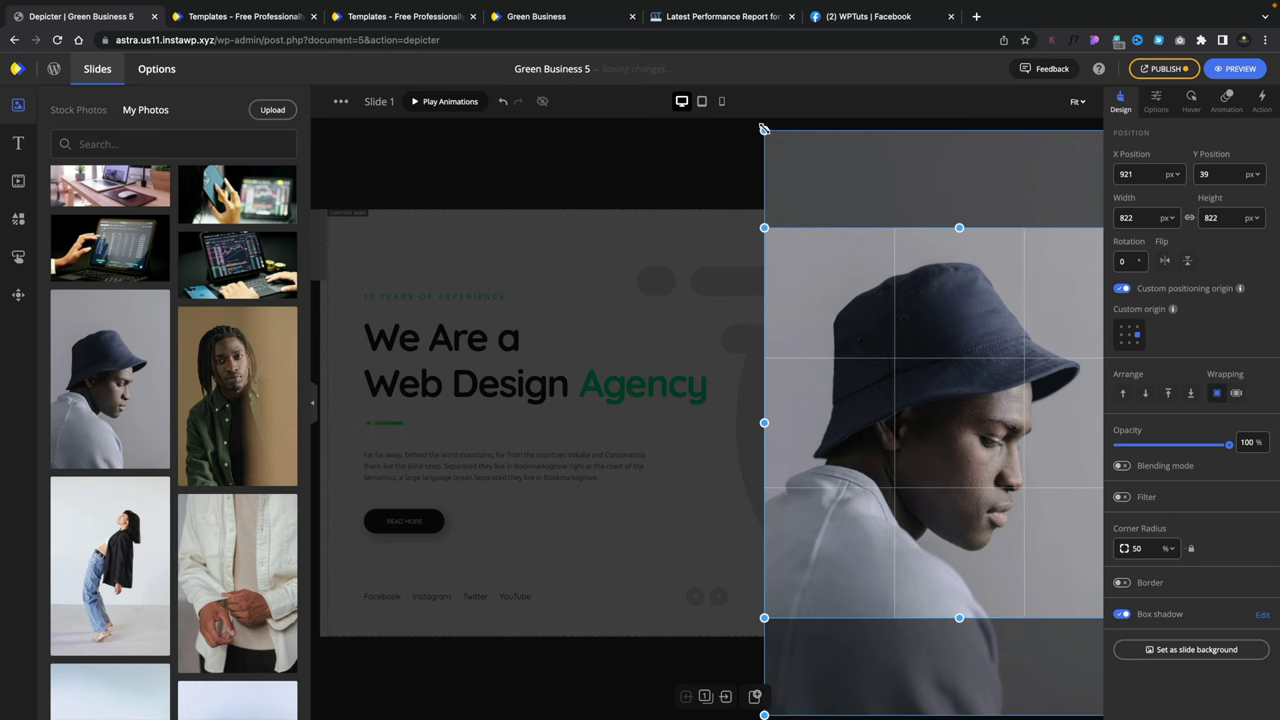
pyautogui.moveTo(766, 128); pyautogui.dragTo(912, 272)
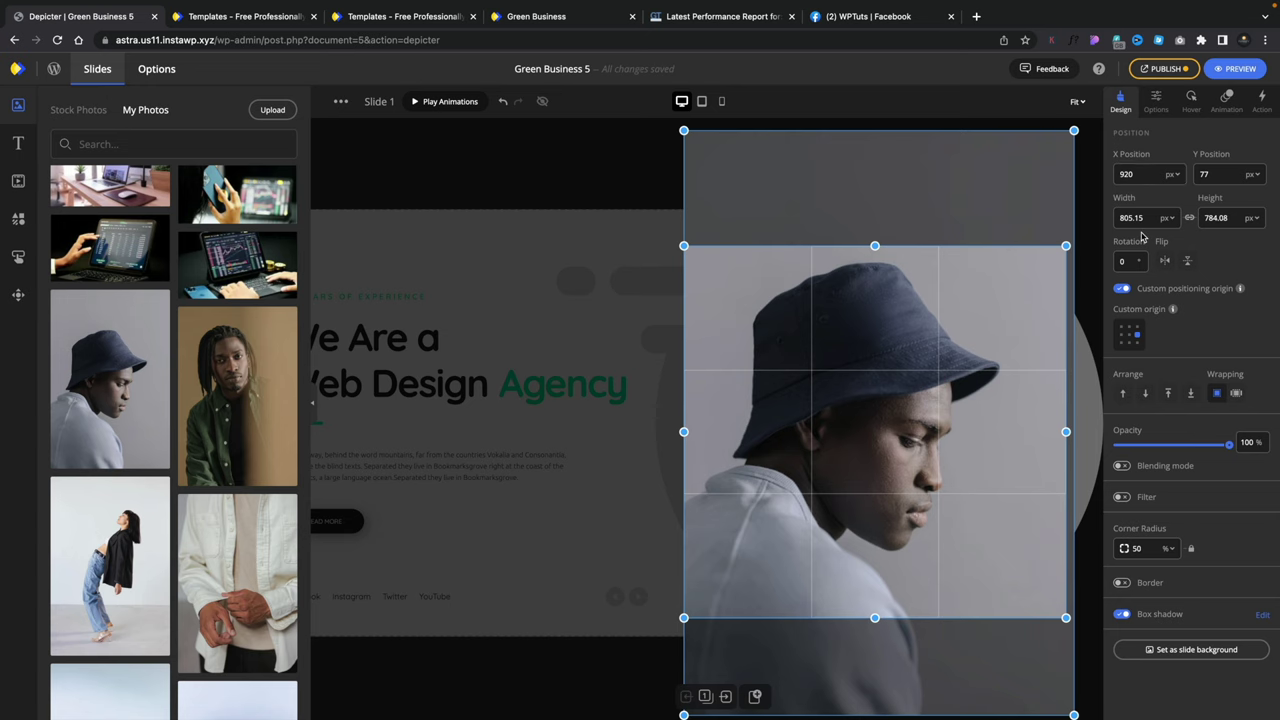
pyautogui.moveTo(1233, 447)
pyautogui.mouseDown()
pyautogui.moveTo(1155, 455)
pyautogui.moveTo(1237, 445)
pyautogui.mouseUp()
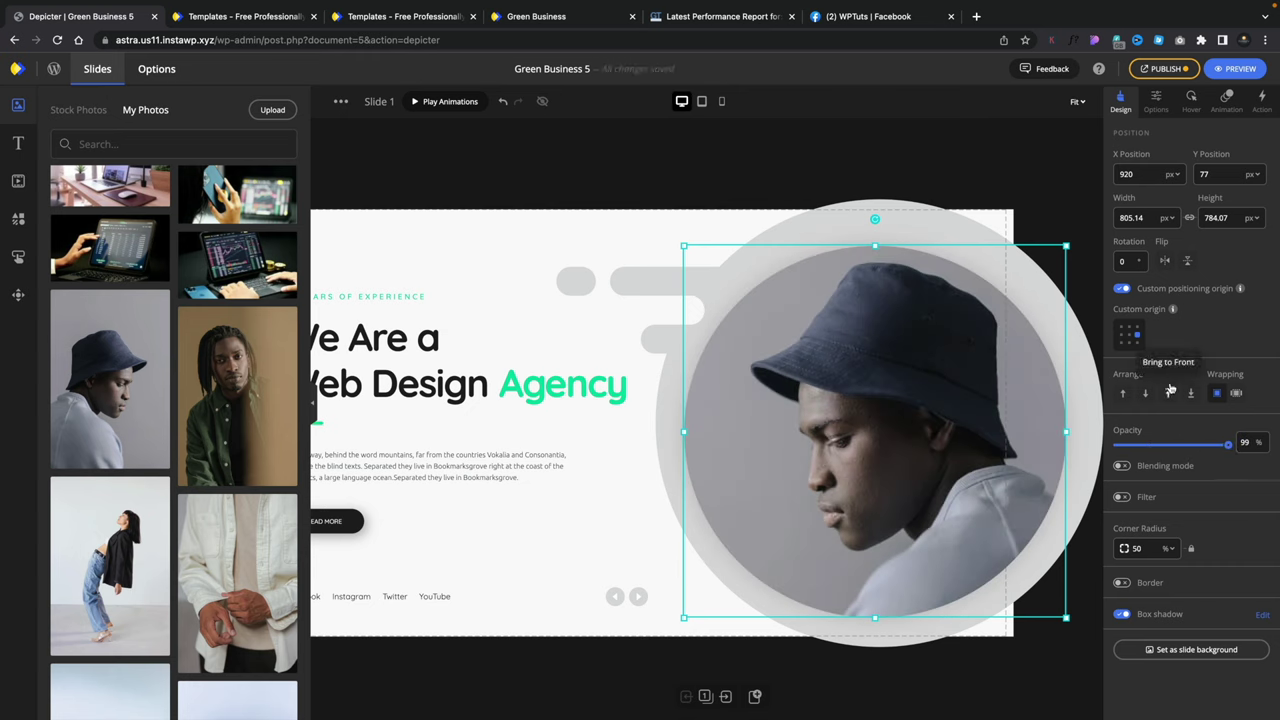
pyautogui.click(1131, 338)
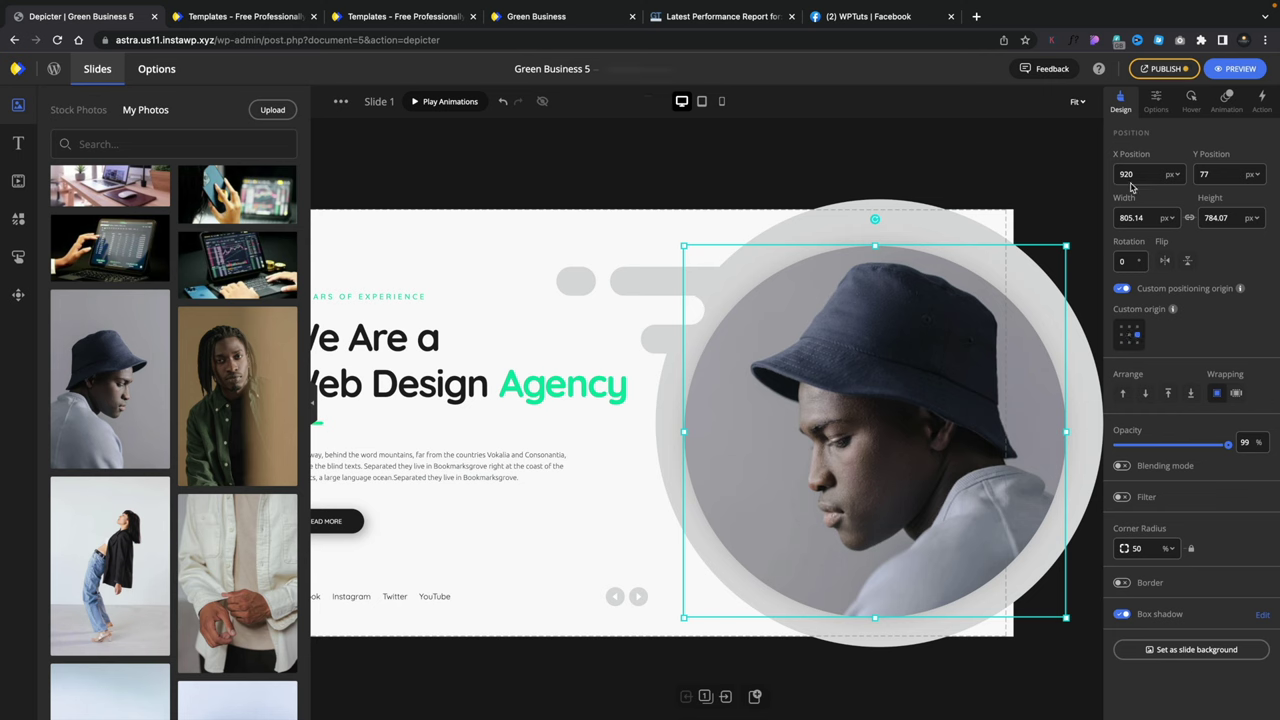
# Step: Flip the circular photo horizontally, flip it back to its previous orientation and deselect it
pyautogui.click(1162, 262)
pyautogui.click(1164, 262)
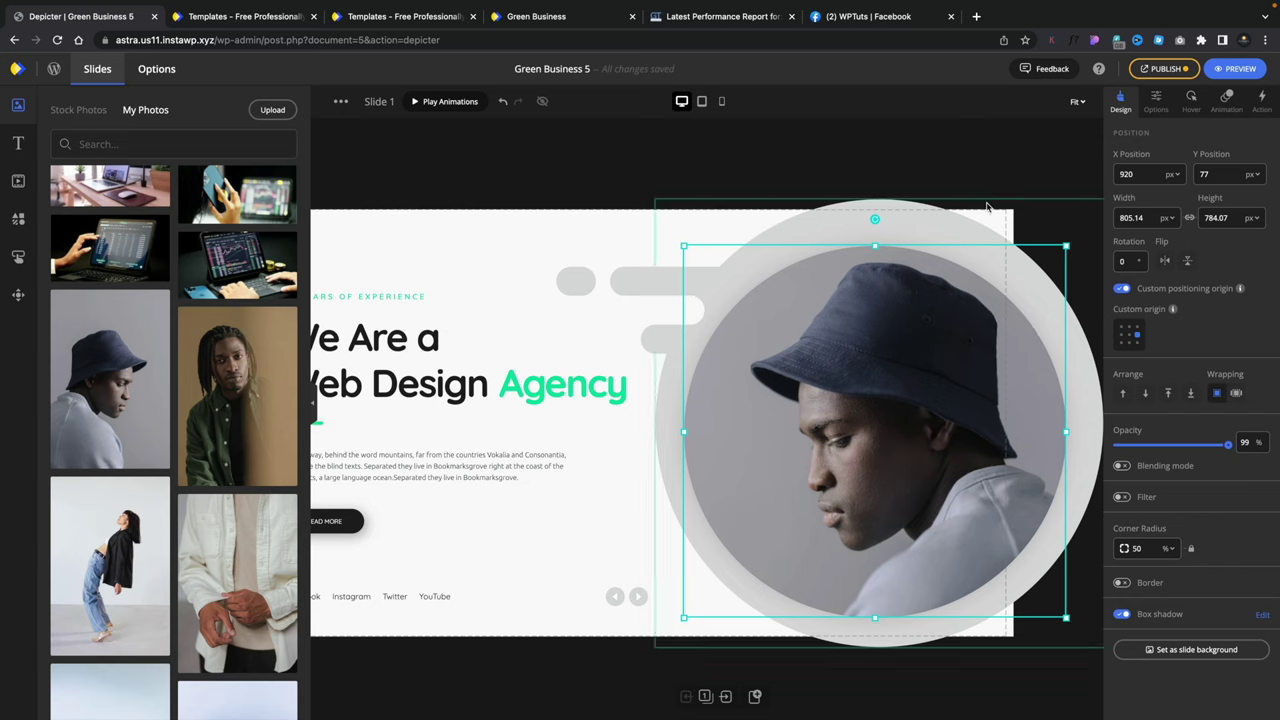
pyautogui.click(1046, 162)
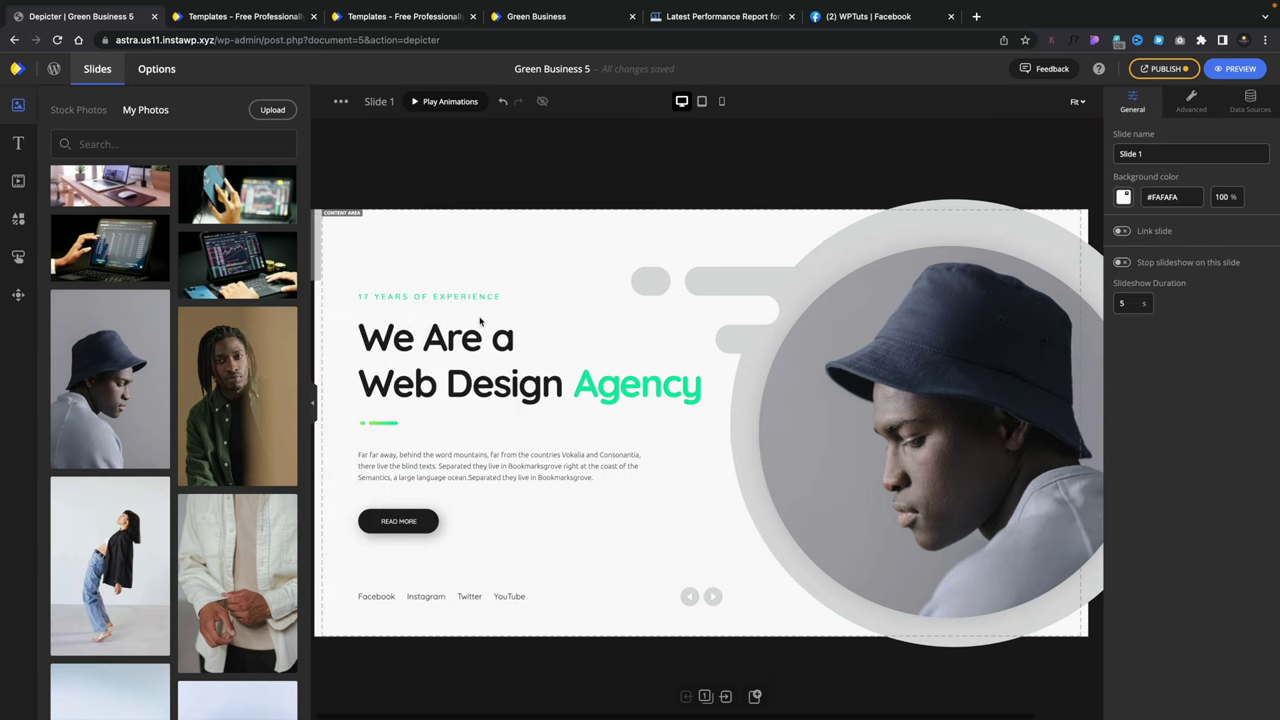
# Step: Open the "We Are a" heading for text editing and widen its text box slightly
pyautogui.click(478, 336)
pyautogui.doubleClick(467, 337)
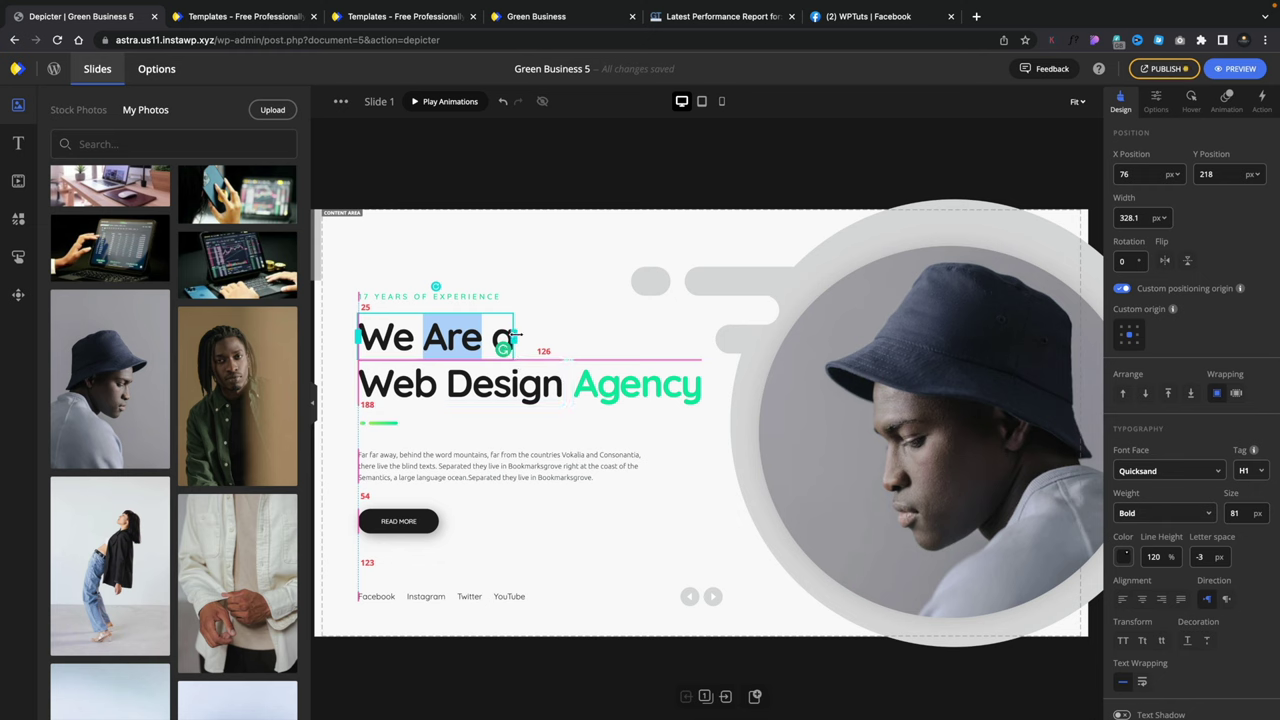
pyautogui.moveTo(516, 335)
pyautogui.mouseDown()
pyautogui.moveTo(617, 335)
pyautogui.moveTo(516, 336)
pyautogui.moveTo(535, 338)
pyautogui.mouseUp()
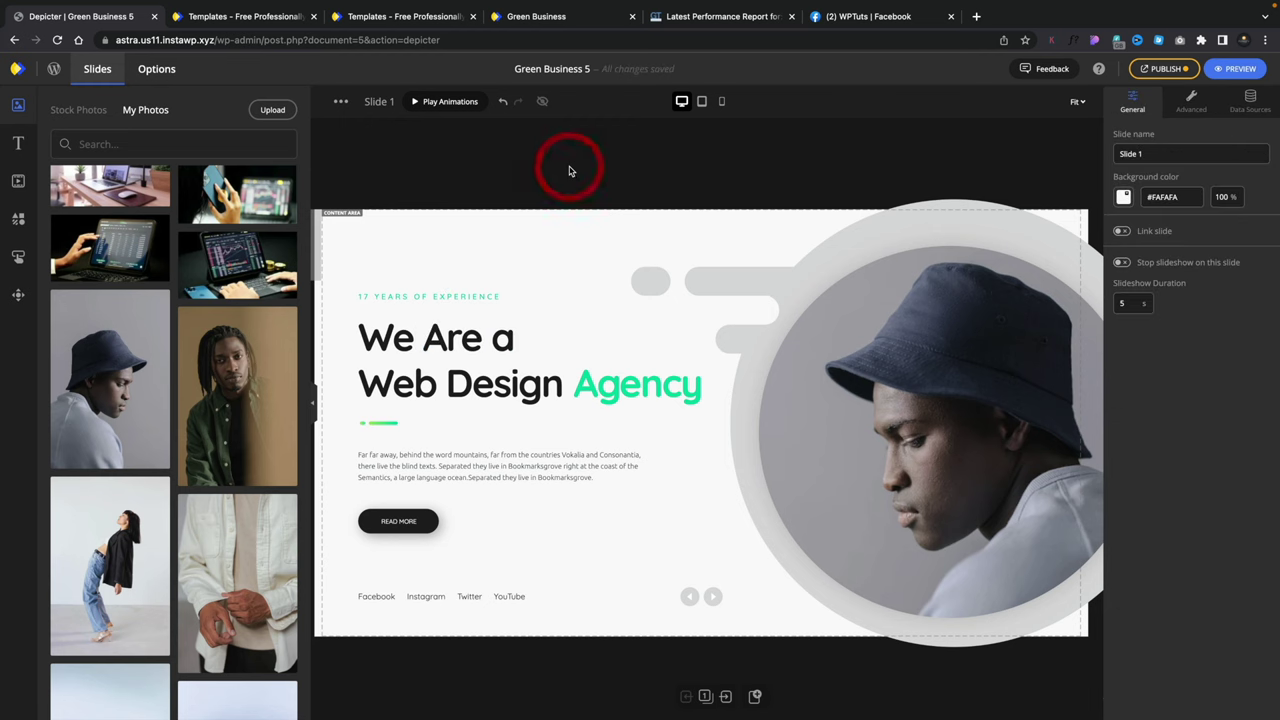
# Step: Check the slide's tablet and mobile layouts, and preview the slider at mobile, tablet and desktop sizes, advancing to its second slide
pyautogui.click(701, 103)
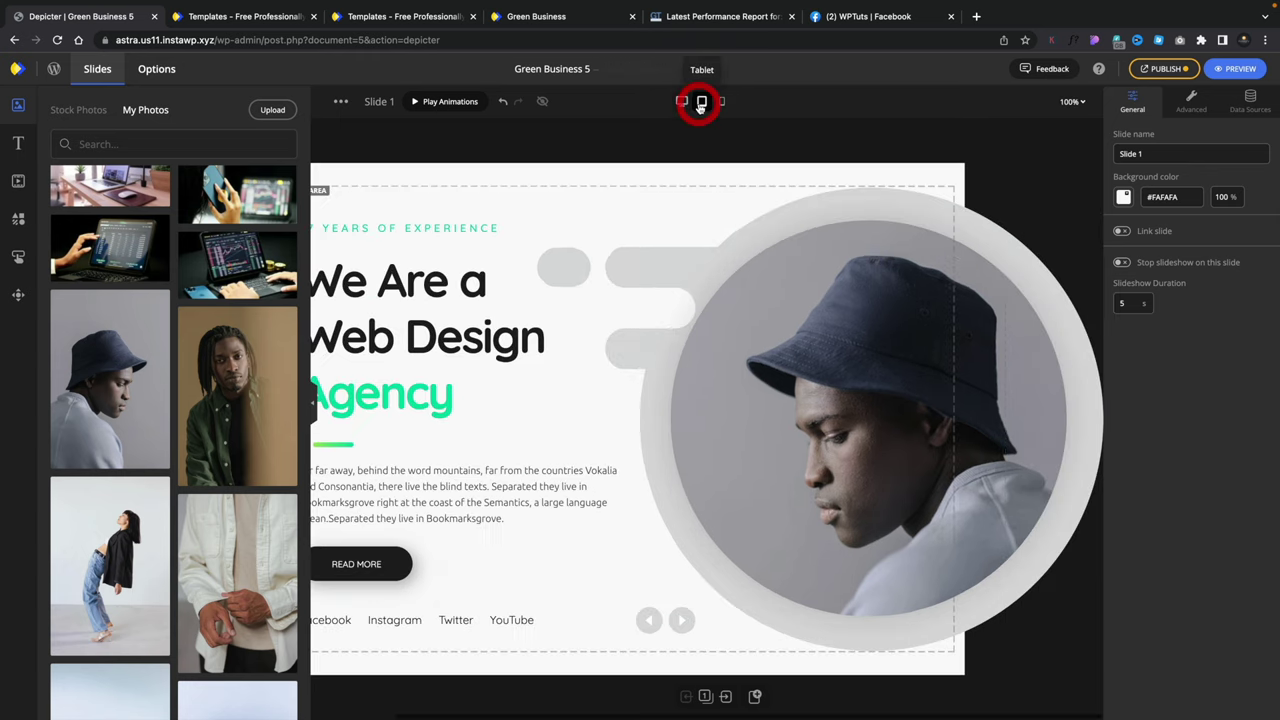
pyautogui.click(722, 103)
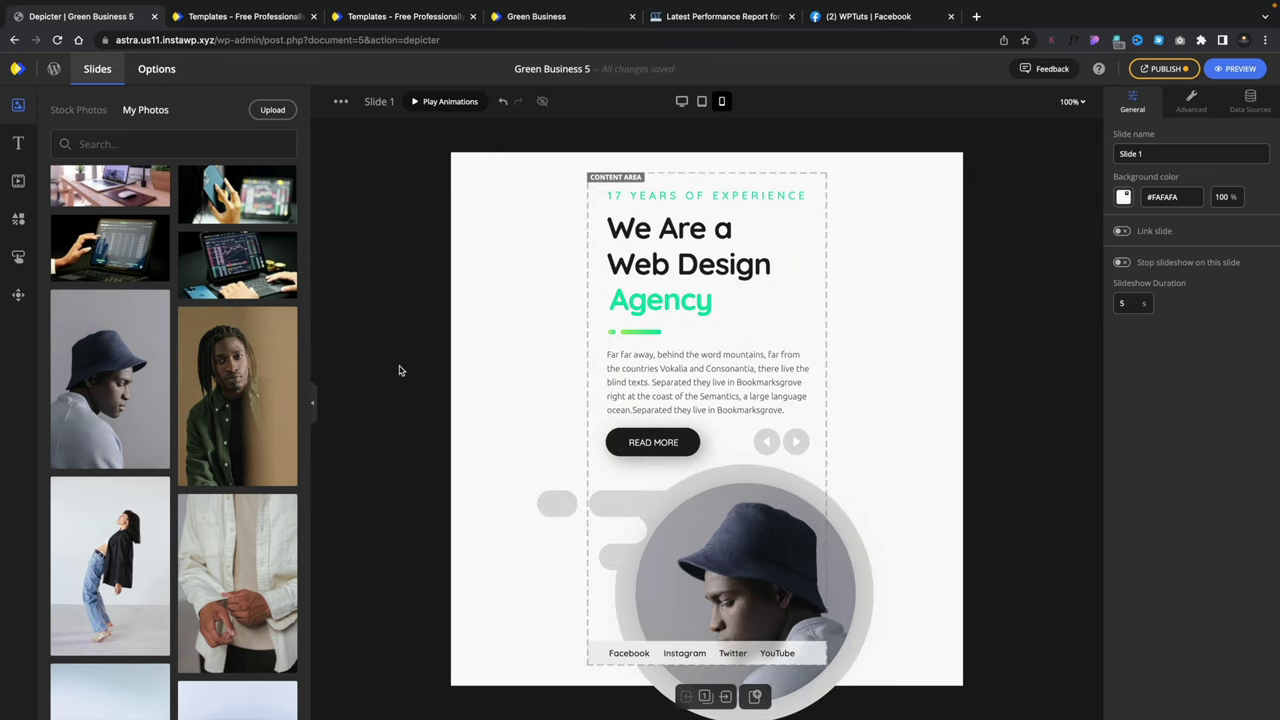
pyautogui.click(1239, 71)
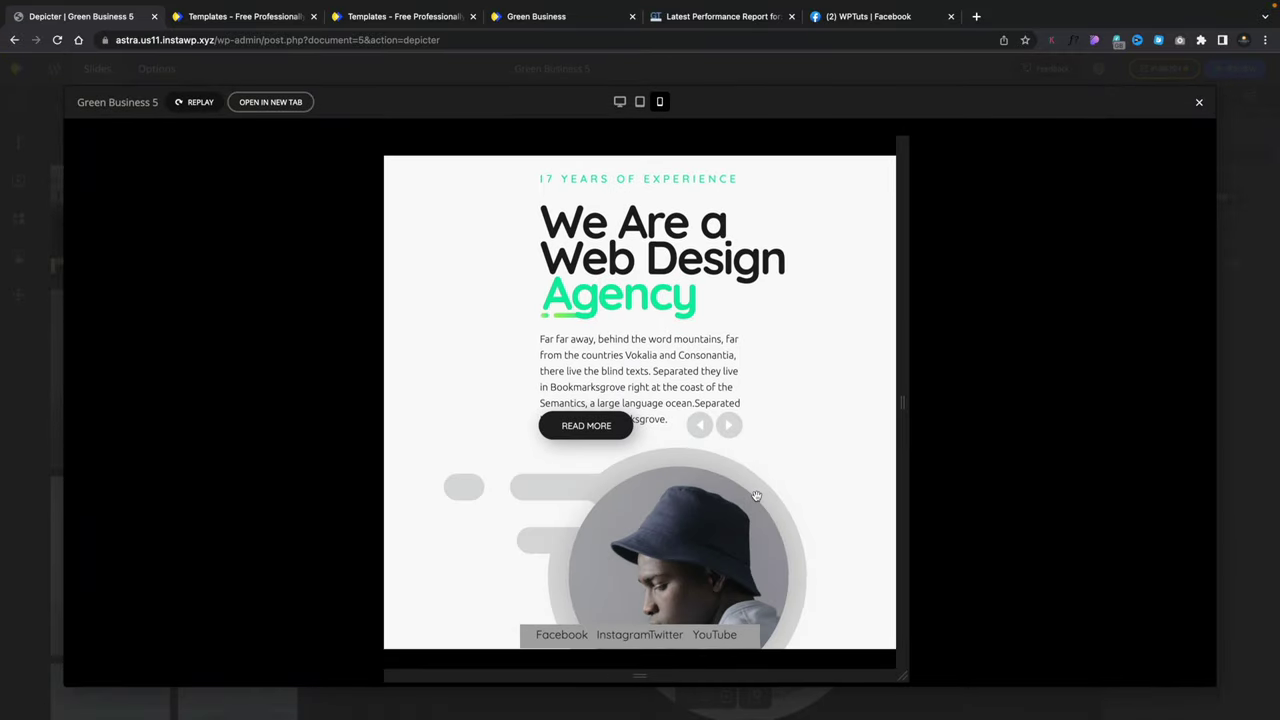
pyautogui.click(641, 103)
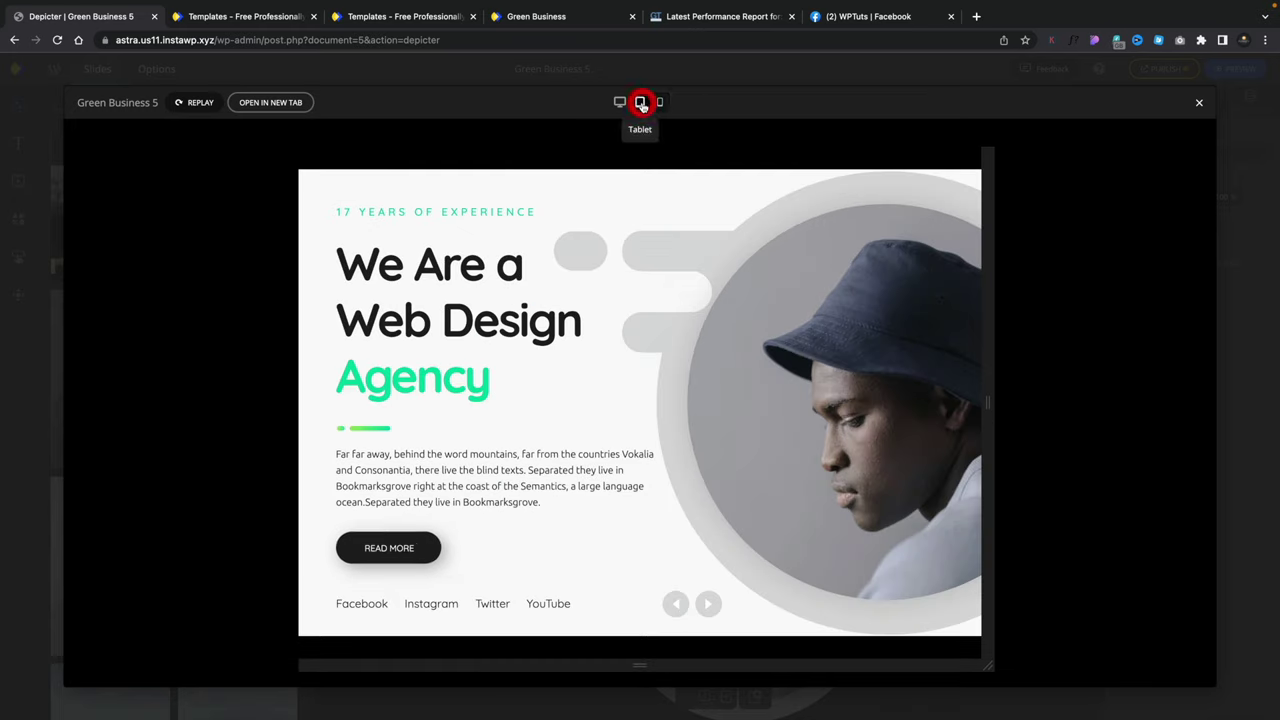
pyautogui.click(621, 102)
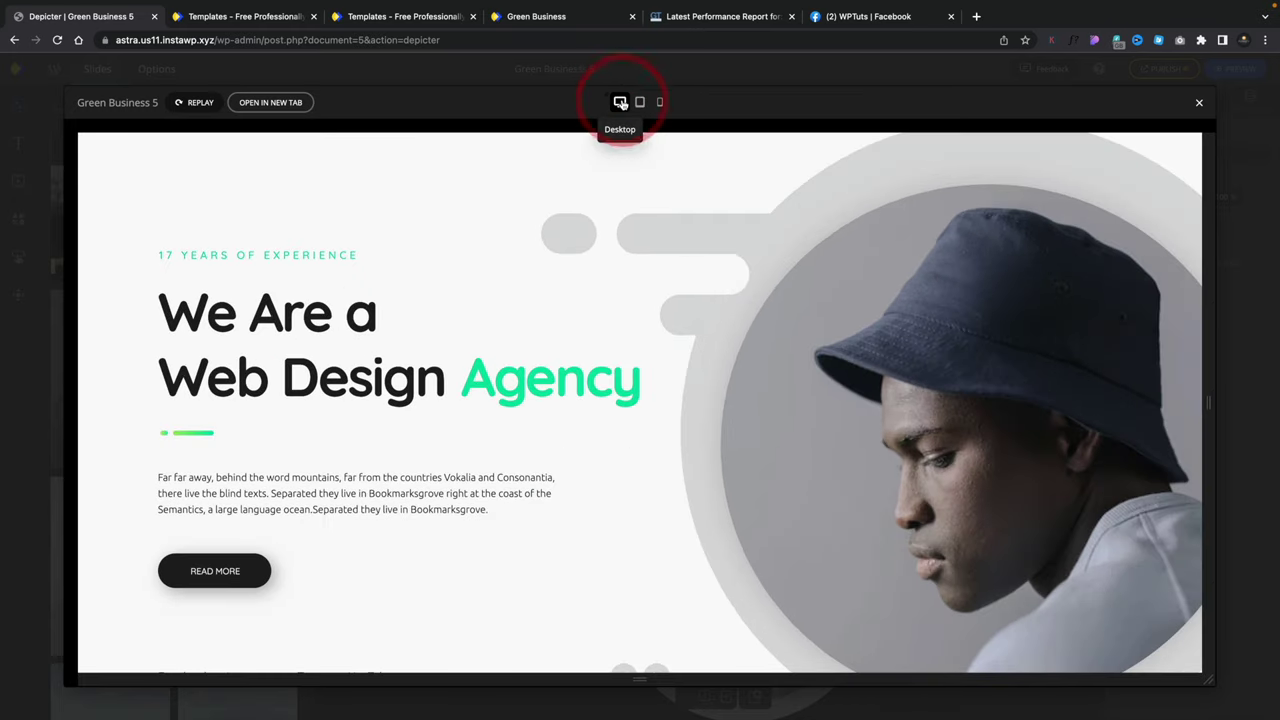
pyautogui.scroll(-1, 457, 518)
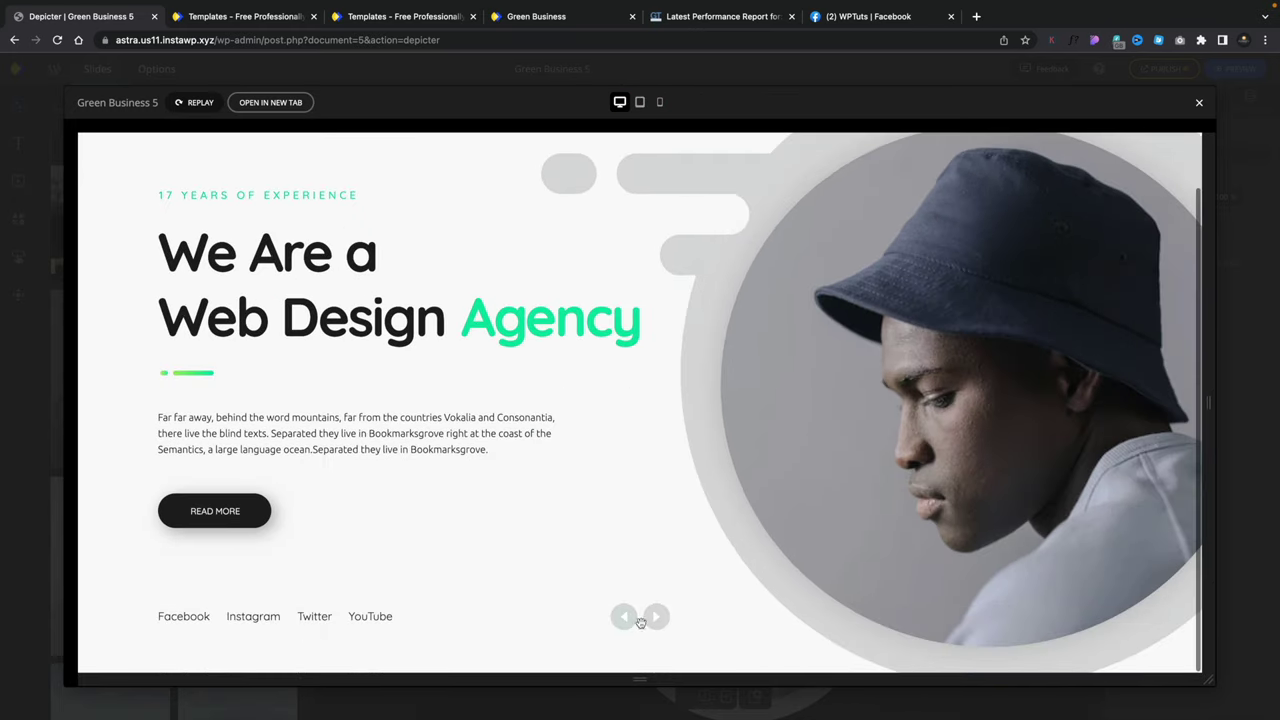
pyautogui.click(657, 626)
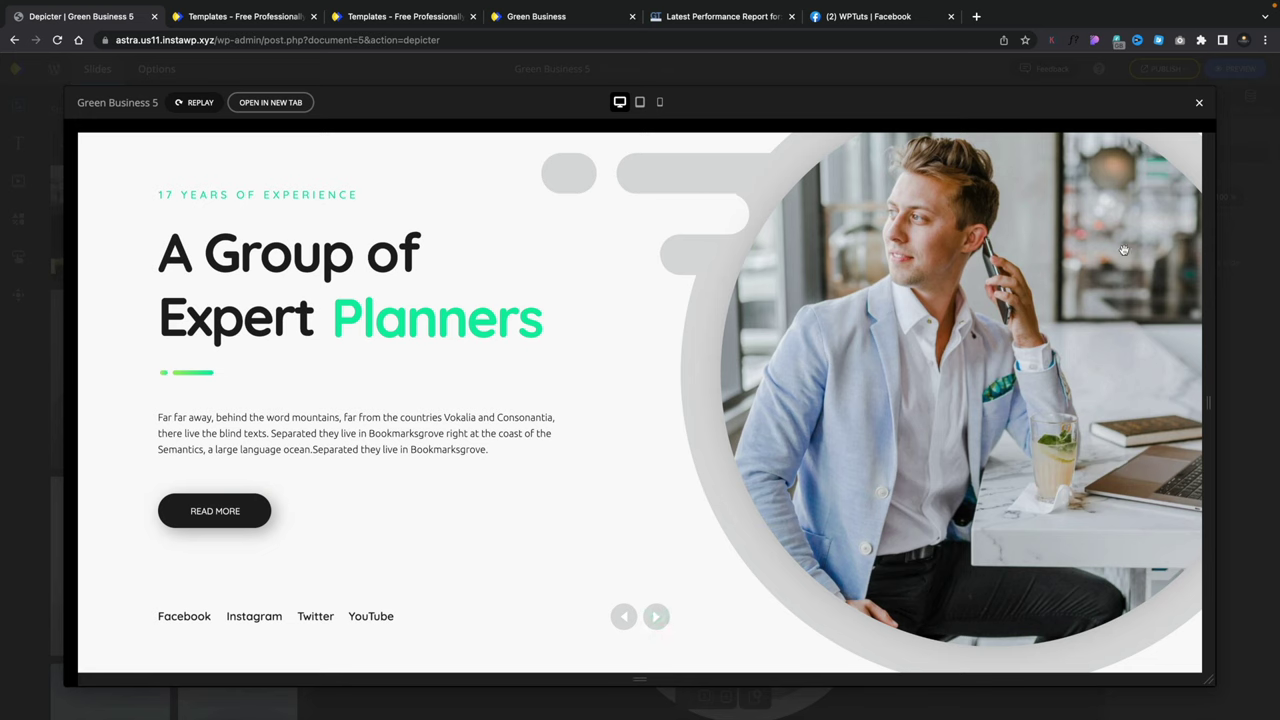
pyautogui.click(1197, 104)
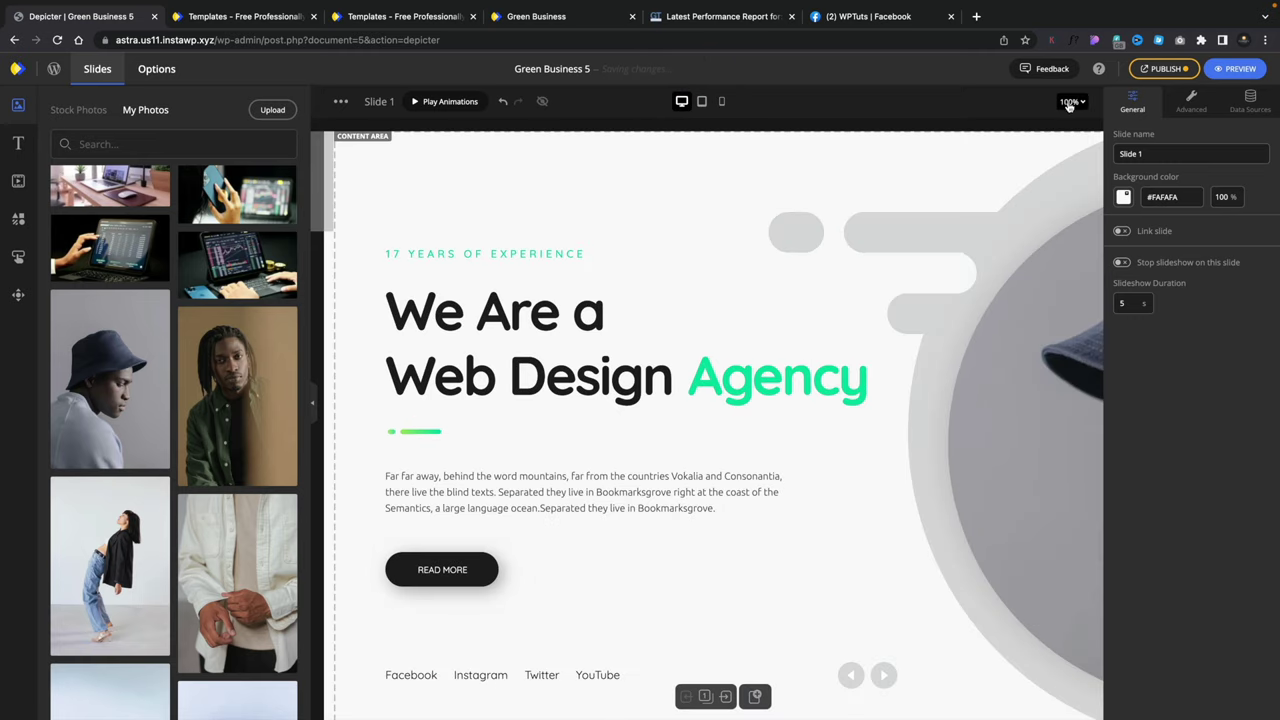
# Step: Fit the desktop slide to the canvas, and bring up the stock photo categories and the text element library
pyautogui.click(1069, 102)
pyautogui.click(1061, 123)
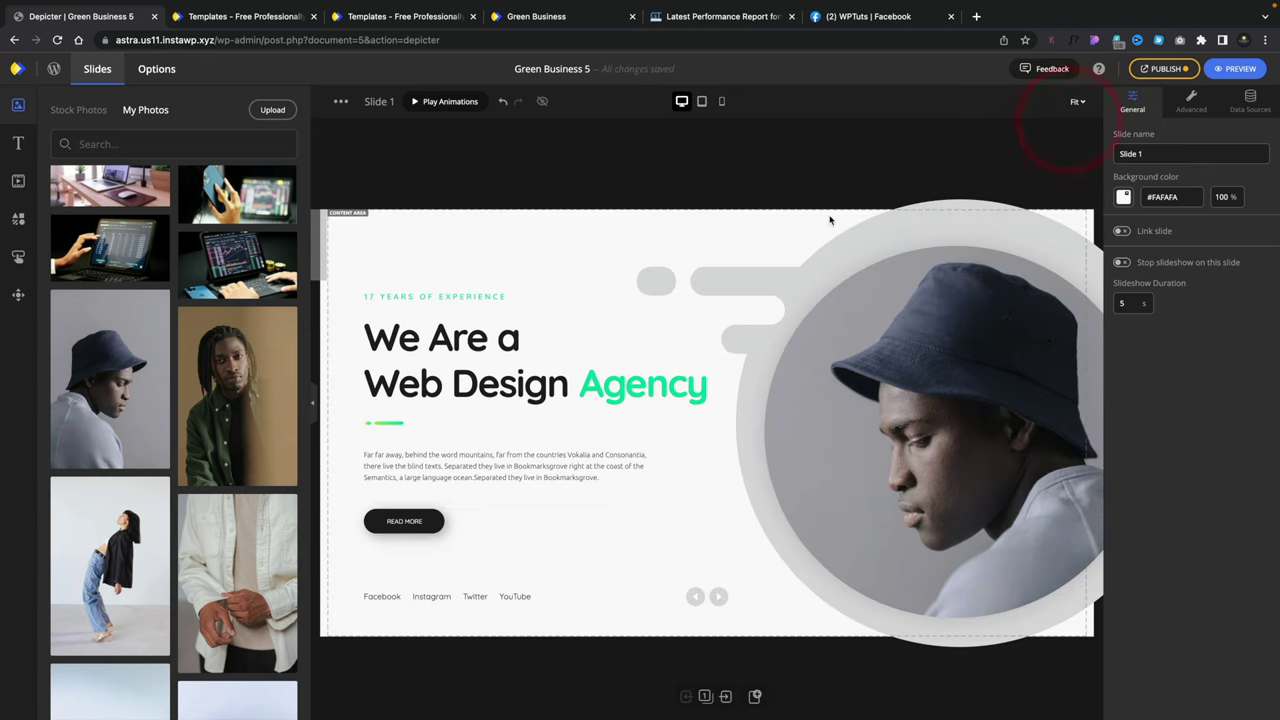
pyautogui.click(80, 110)
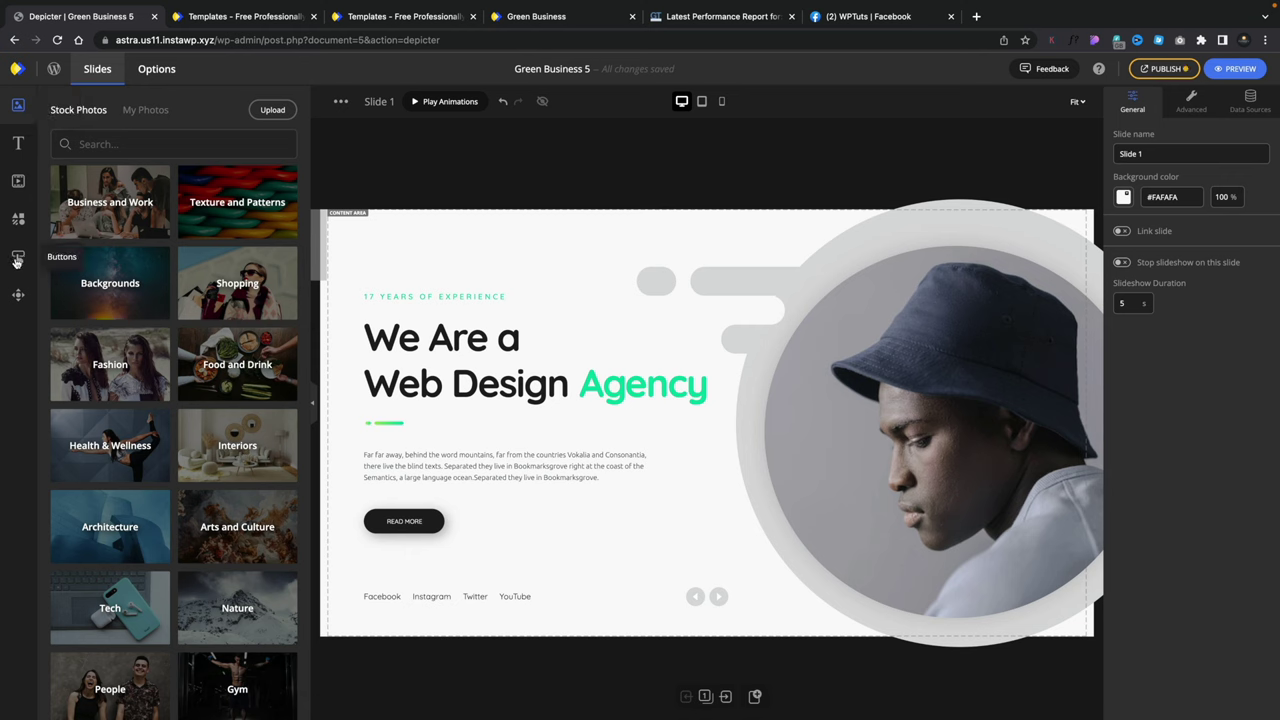
pyautogui.click(19, 147)
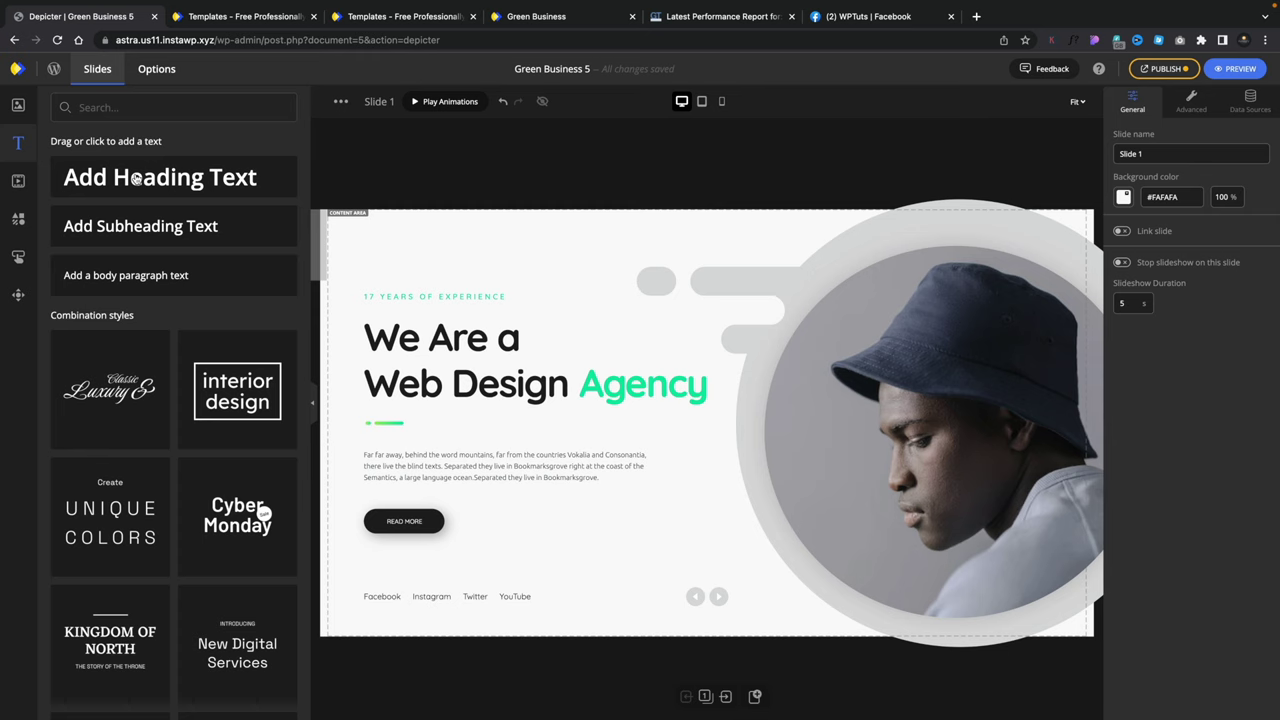
# Step: Delete the "We Are a Web Design Agency" heading, and place the "Extraordinary Website" text combination there, enlarged to about 452 by 184 px
pyautogui.scroll(-3, 139, 345)
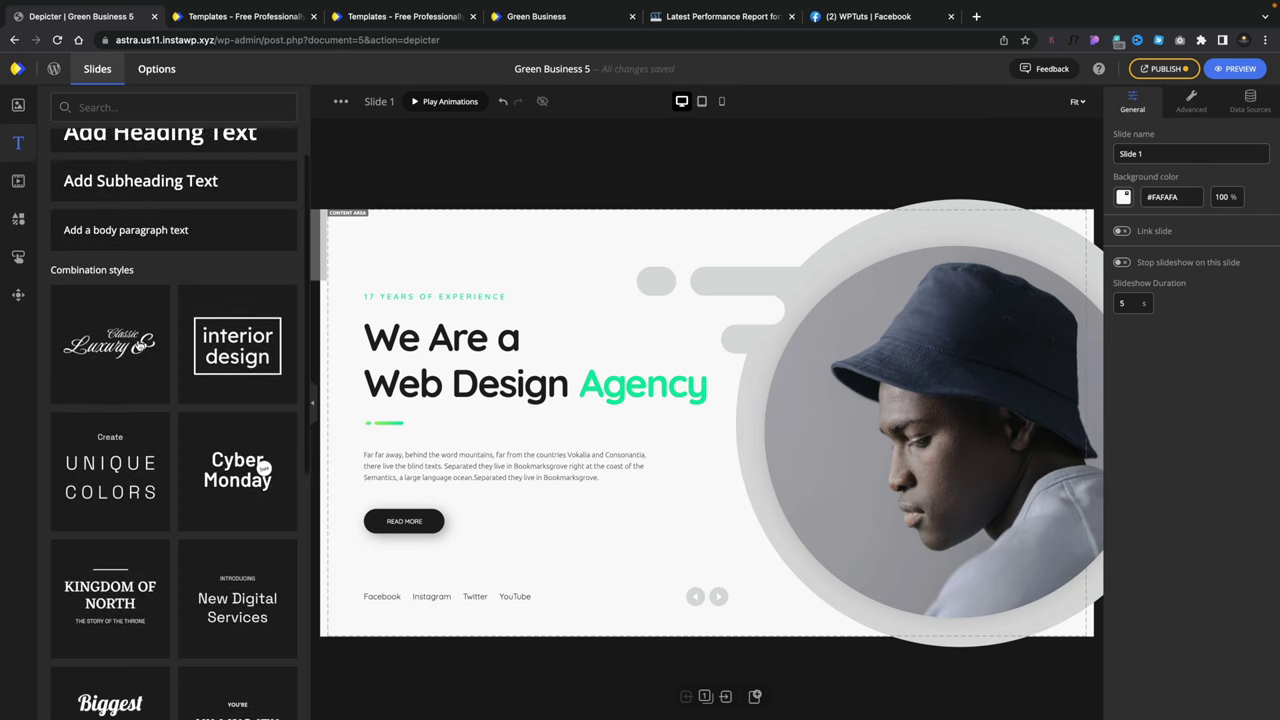
pyautogui.scroll(-5, 155, 402)
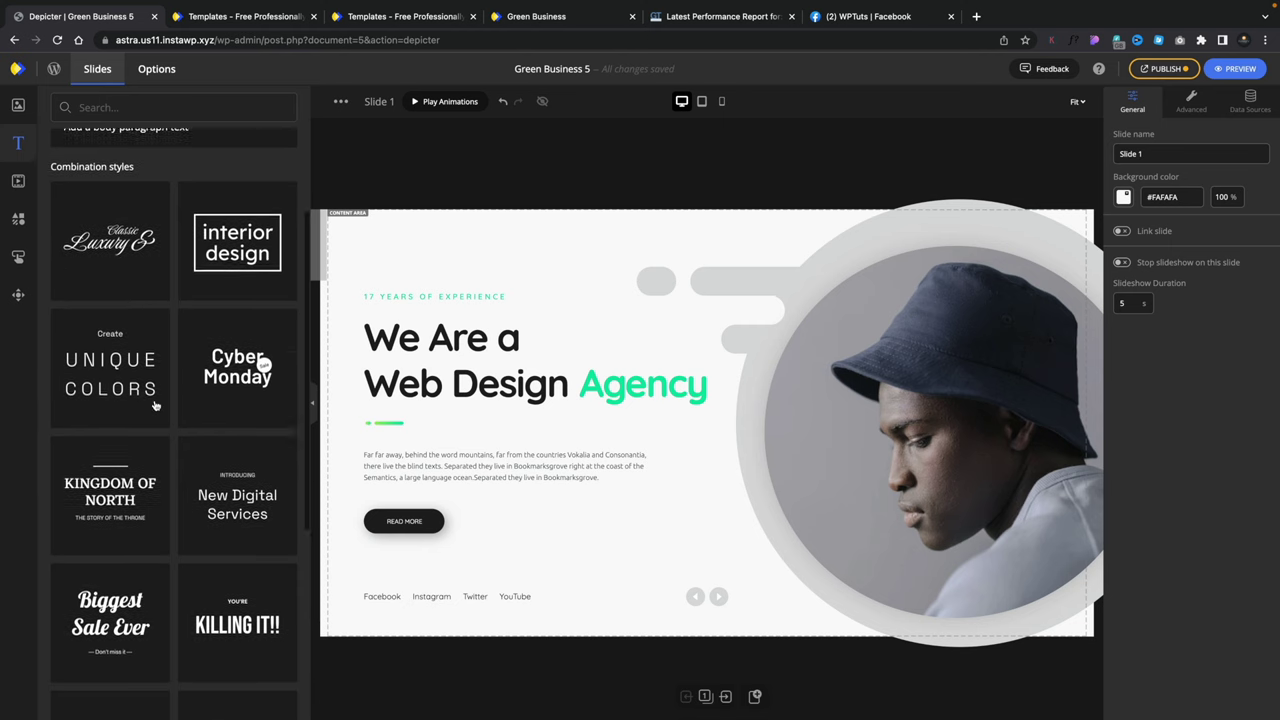
pyautogui.scroll(-3, 155, 402)
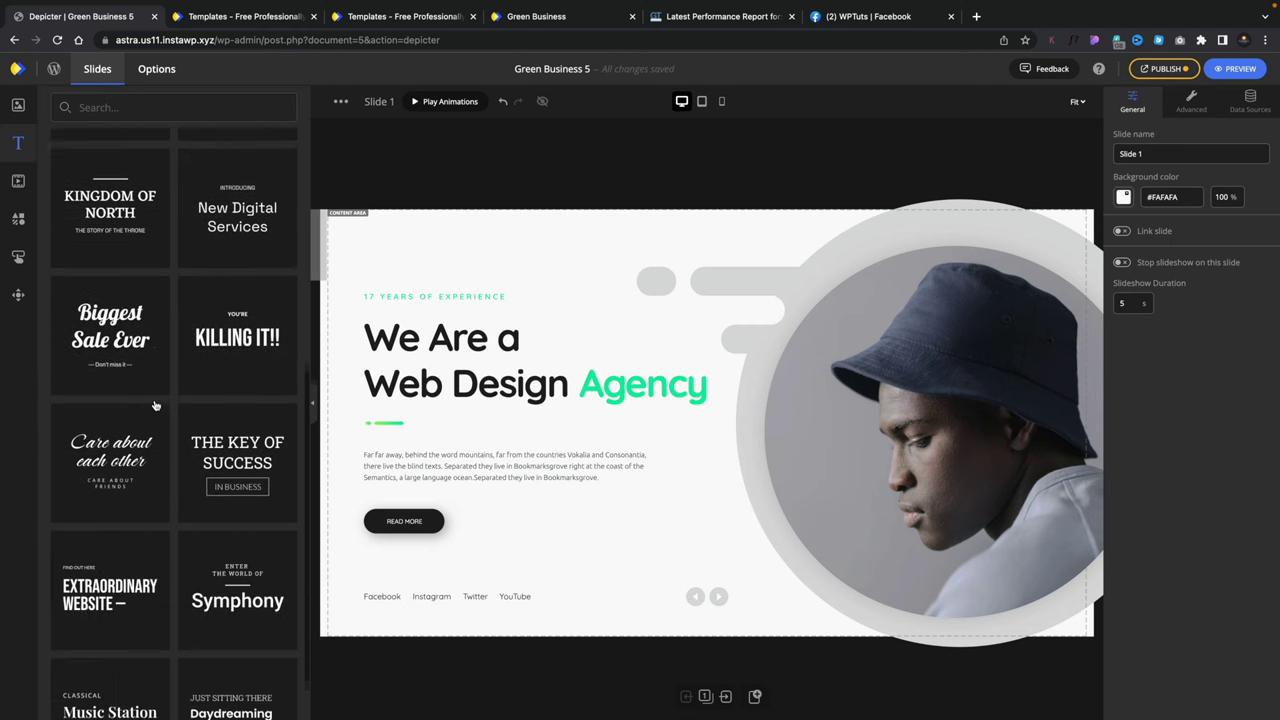
pyautogui.click(447, 372)
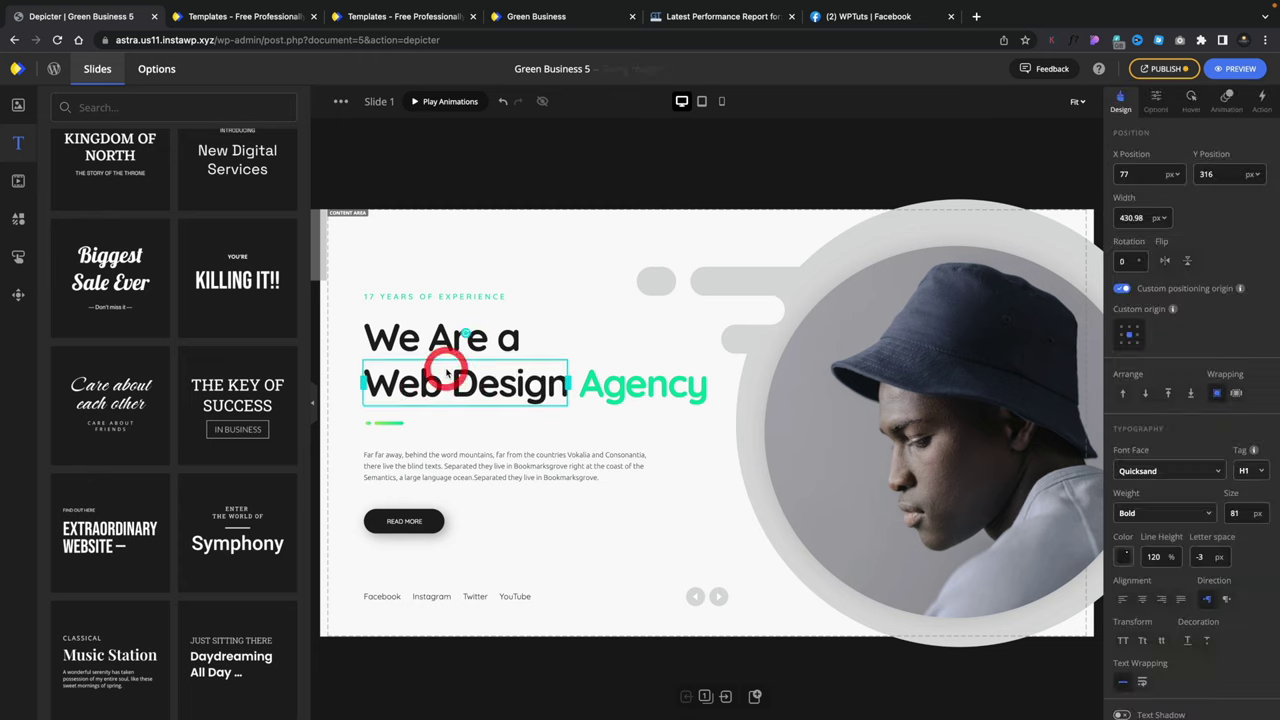
pyautogui.press('Escape')
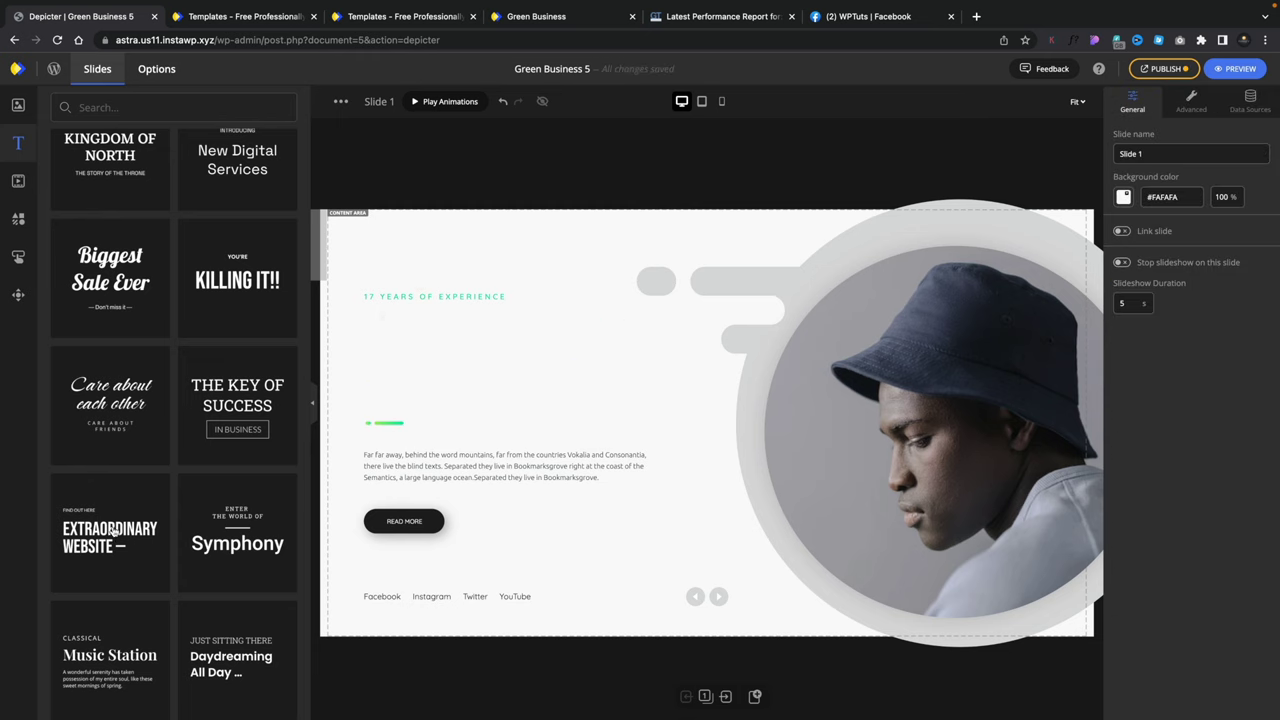
pyautogui.moveTo(93, 537); pyautogui.dragTo(443, 350)
pyautogui.moveTo(509, 393)
pyautogui.mouseDown()
pyautogui.moveTo(551, 416)
pyautogui.moveTo(577, 409)
pyautogui.mouseUp()
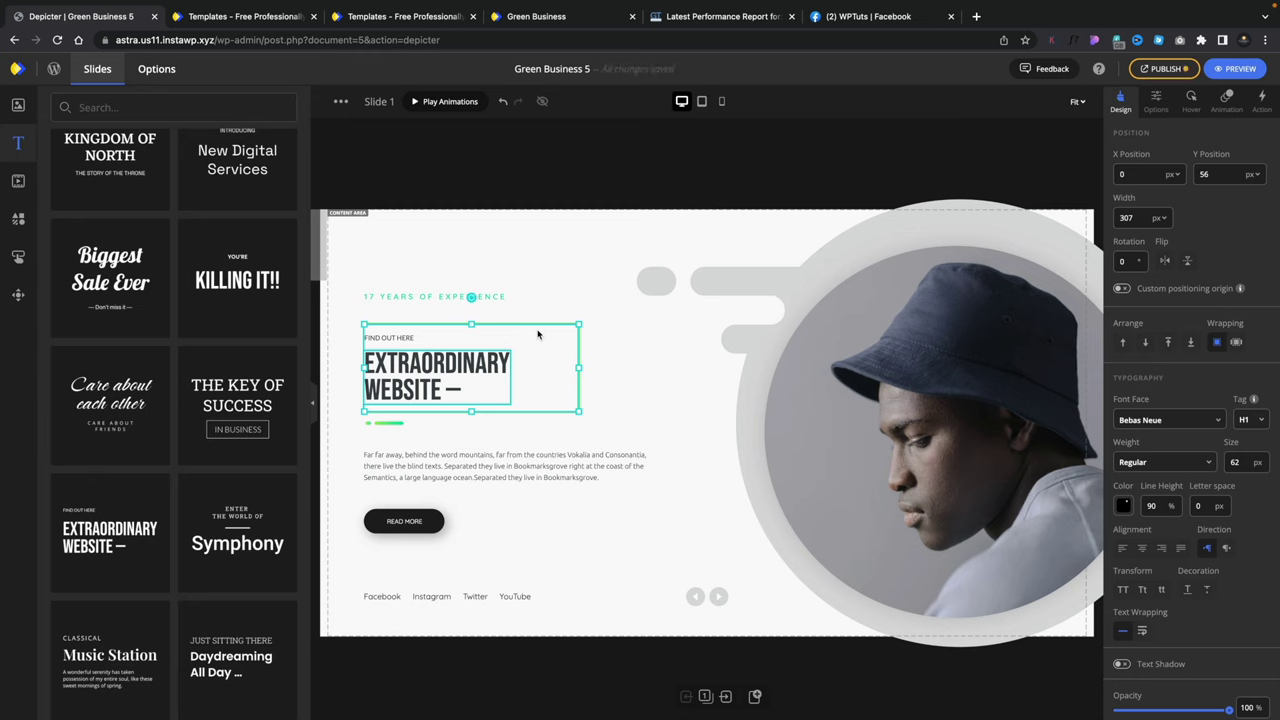
# Step: Set the "Extraordinary Website" heading's font face to Quicksand and its weight to Bold
pyautogui.moveTo(463, 368)
pyautogui.mouseDown()
pyautogui.moveTo(491, 390)
pyautogui.moveTo(345, 358)
pyautogui.mouseUp()
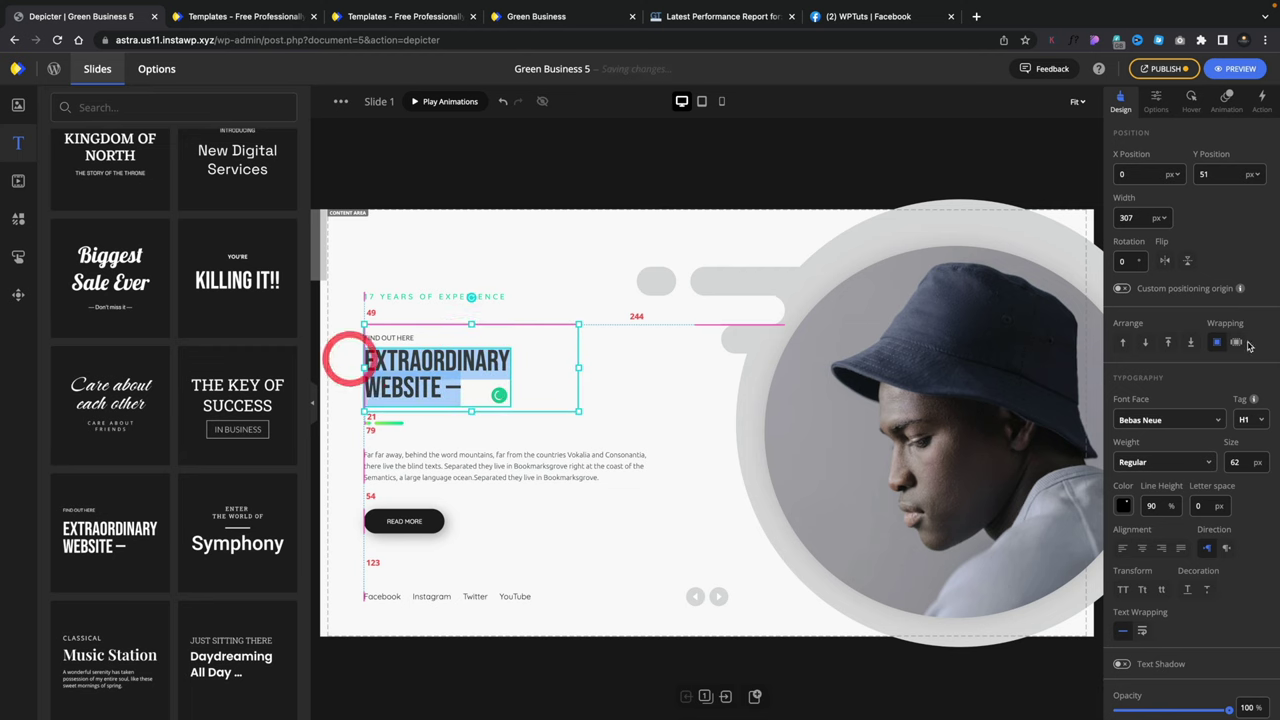
pyautogui.click(1168, 422)
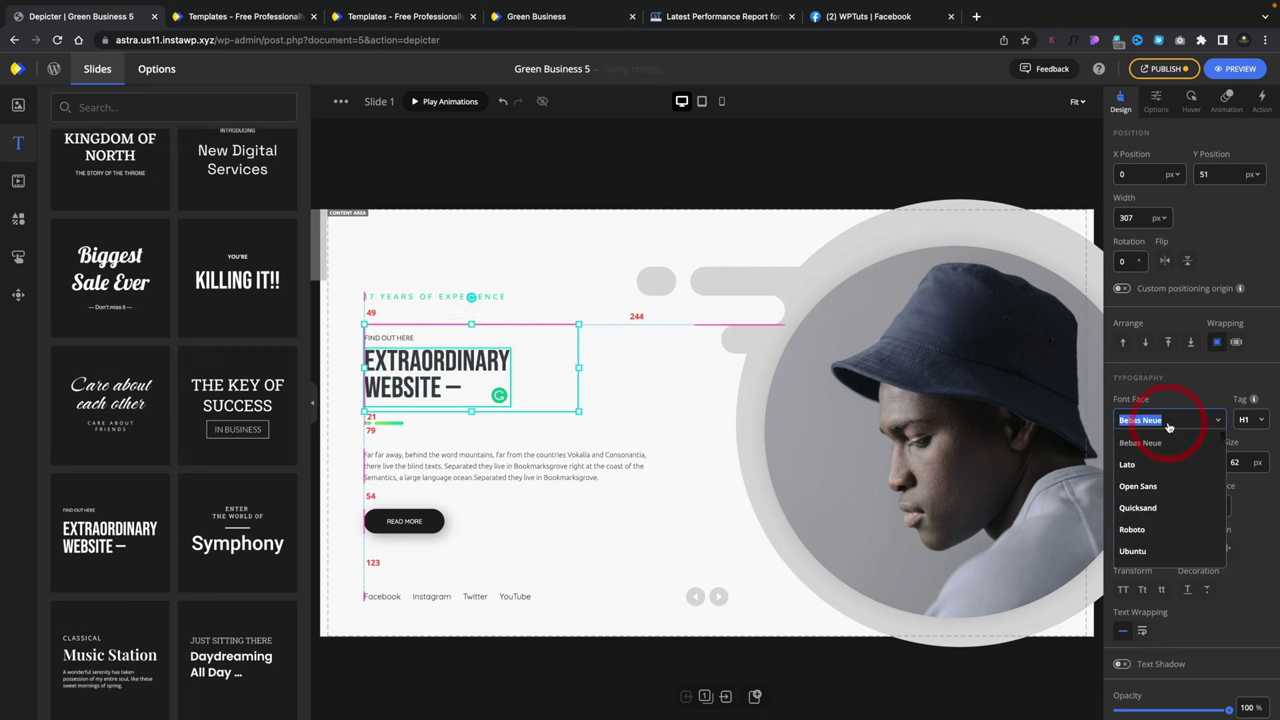
pyautogui.click(1148, 507)
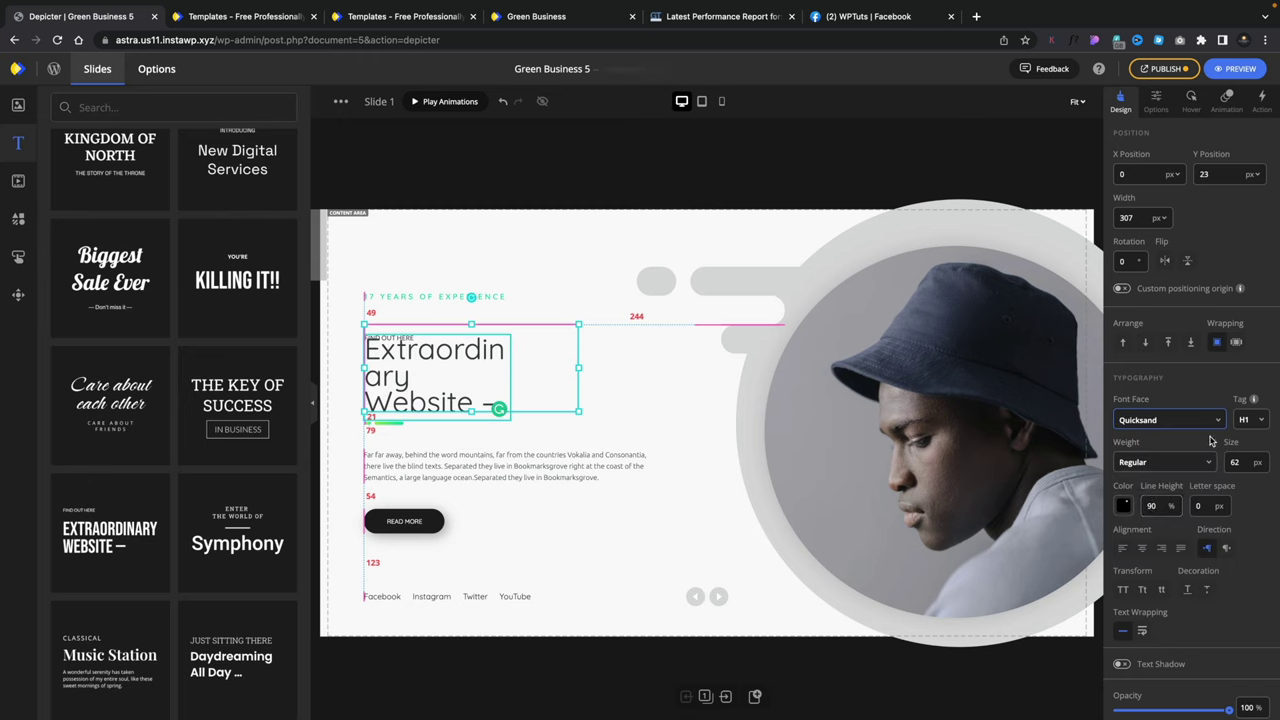
pyautogui.click(1188, 463)
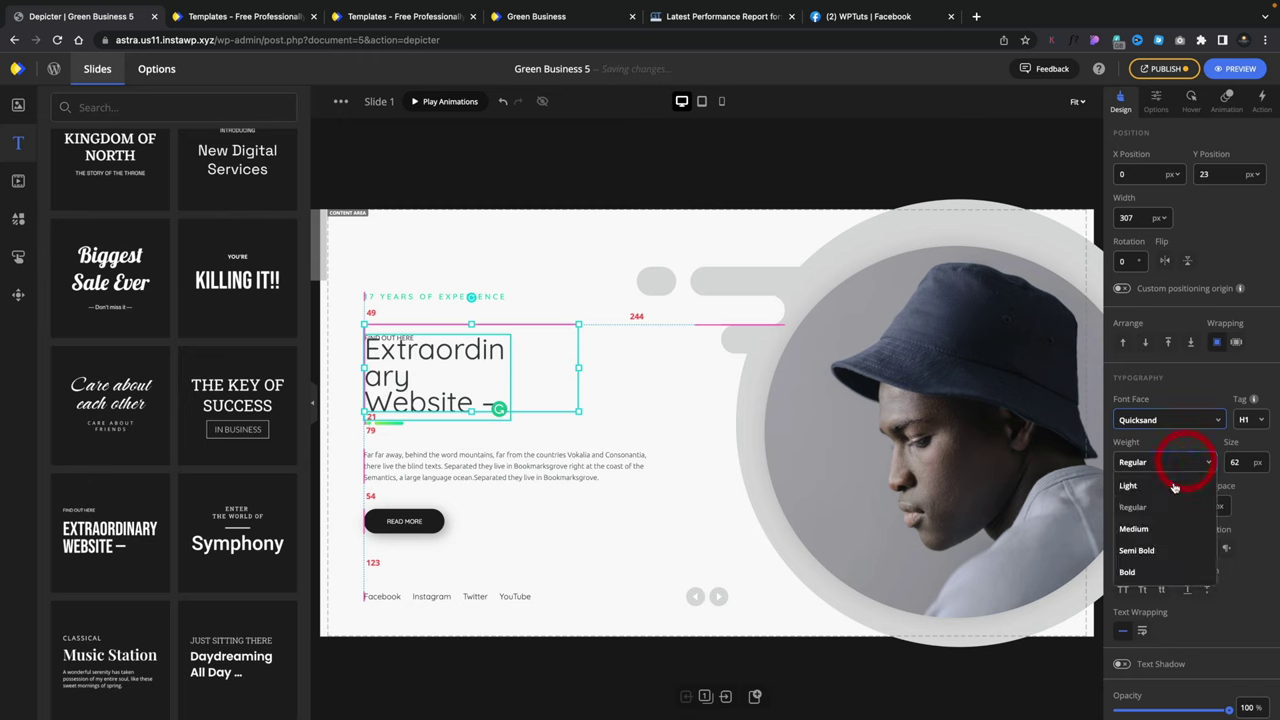
pyautogui.click(1140, 571)
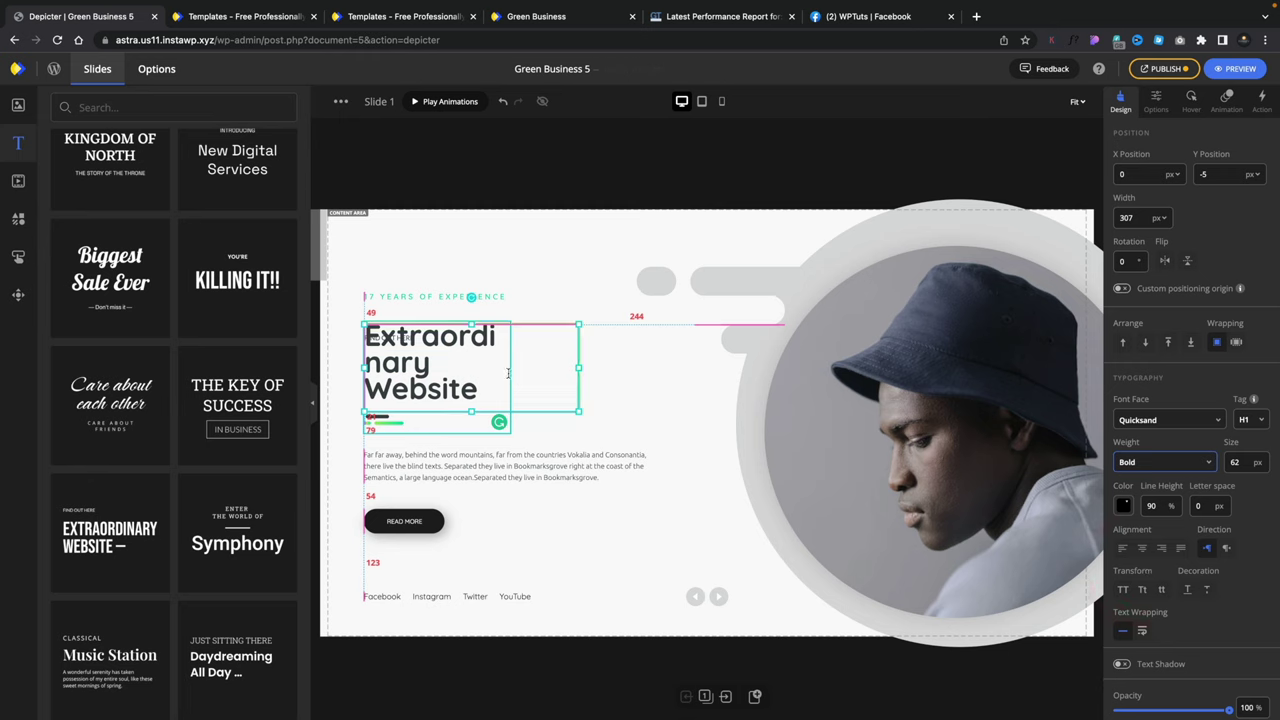
# Step: Try to widen the "Extraordinary Website" heading's text box inside its group, and deselect it
pyautogui.moveTo(512, 379); pyautogui.dragTo(516, 373)
pyautogui.click(458, 371)
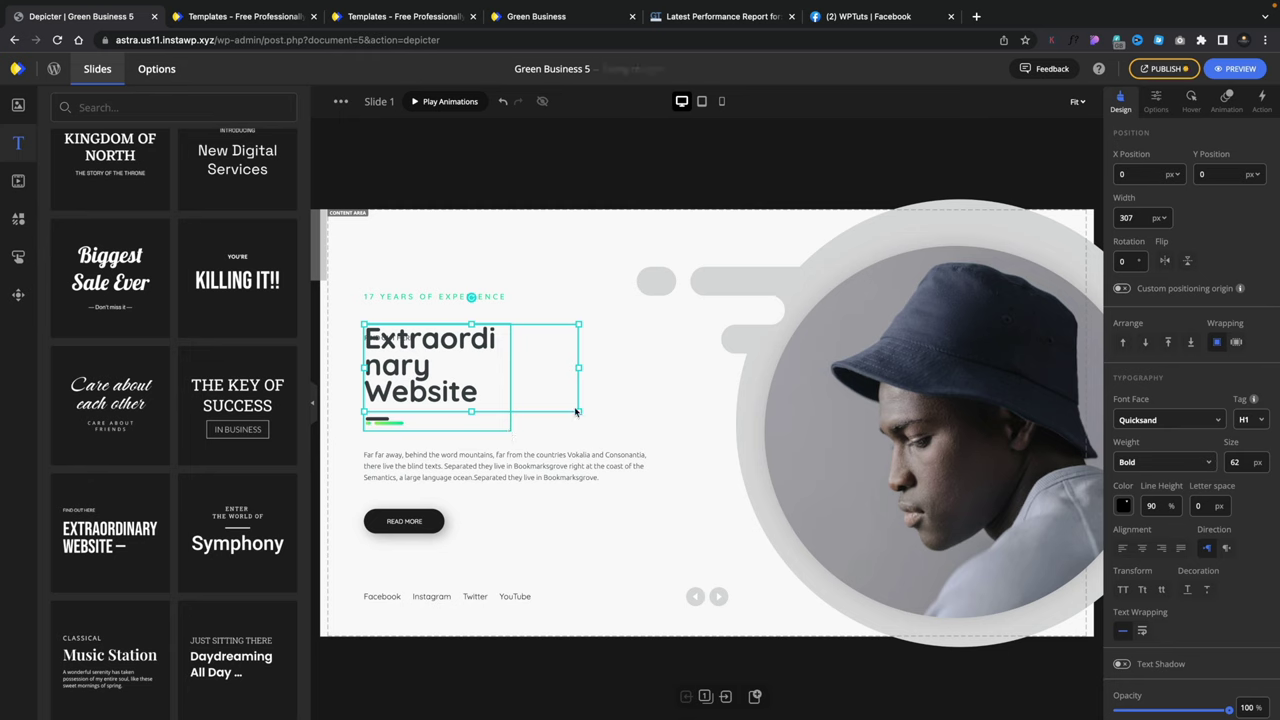
pyautogui.click(613, 394)
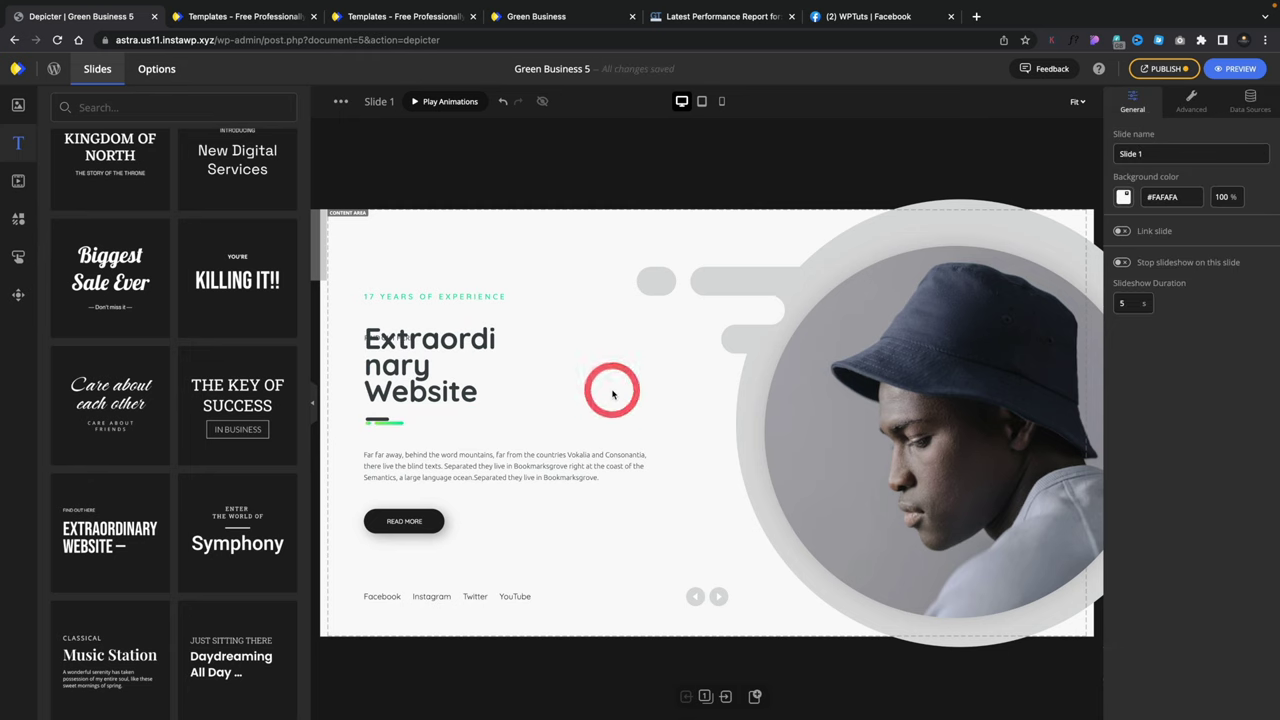
# Step: Undo the text combination changes step by step until the original "We Are a Web Design Agency" heading is restored, and clear the selection
pyautogui.click(505, 102)
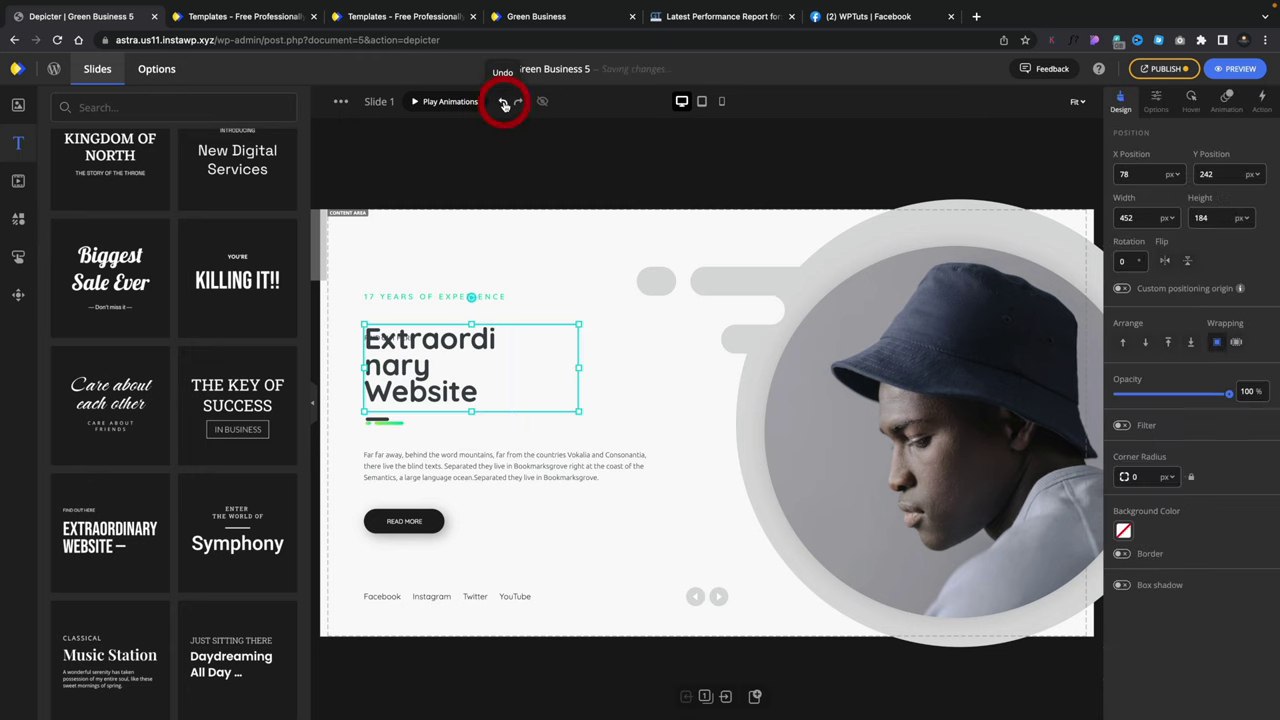
pyautogui.click(505, 104)
pyautogui.click(505, 104)
pyautogui.click(505, 104)
pyautogui.click(505, 104)
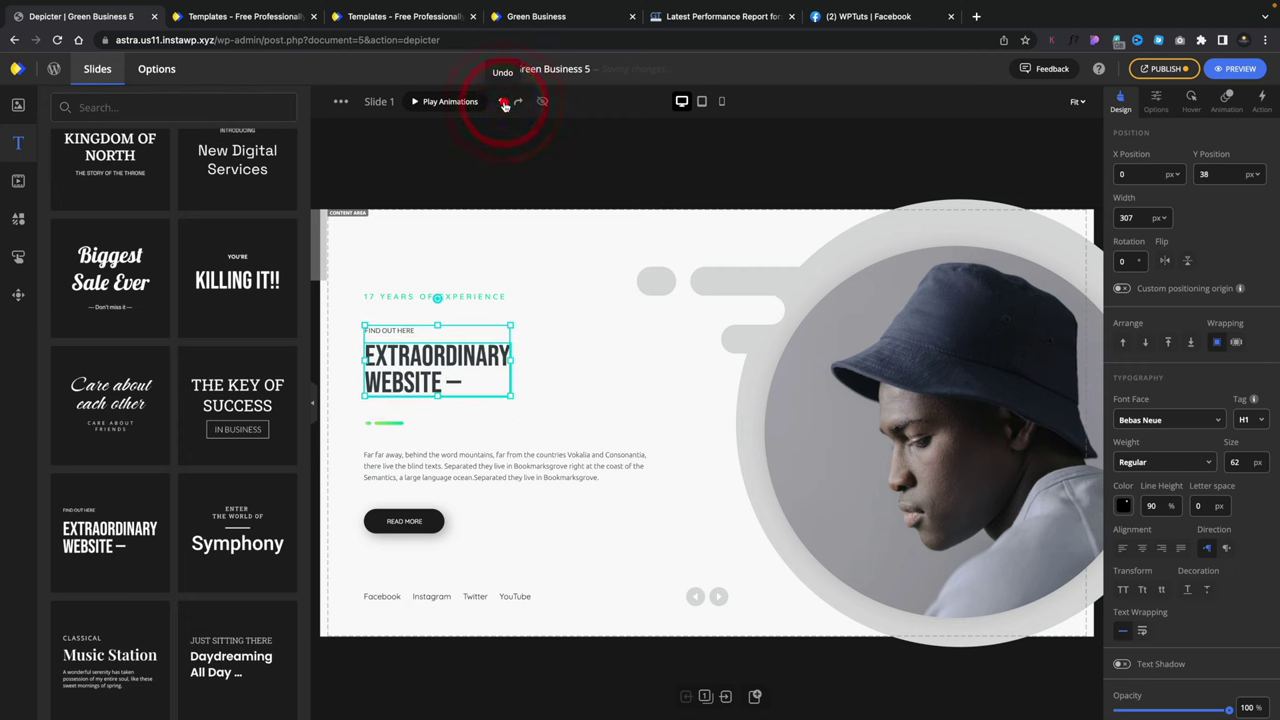
pyautogui.click(505, 104)
pyautogui.click(505, 104)
pyautogui.click(505, 104)
pyautogui.click(505, 104)
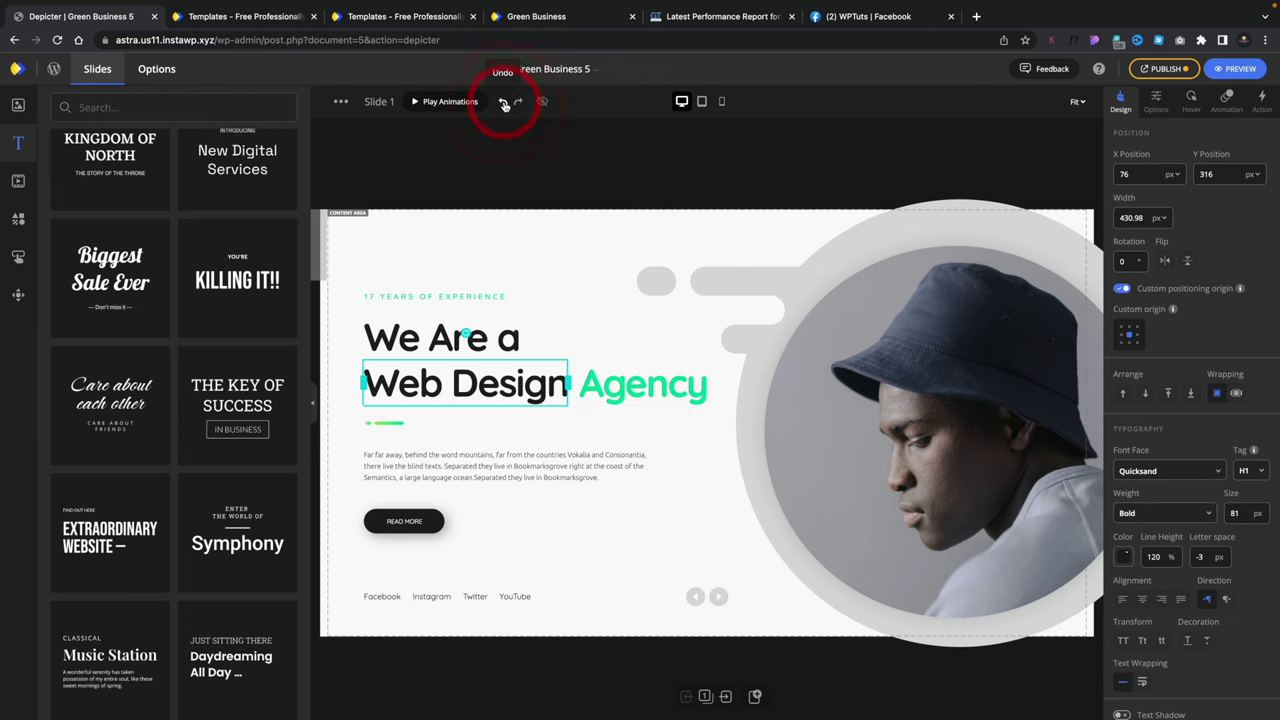
pyautogui.click(466, 160)
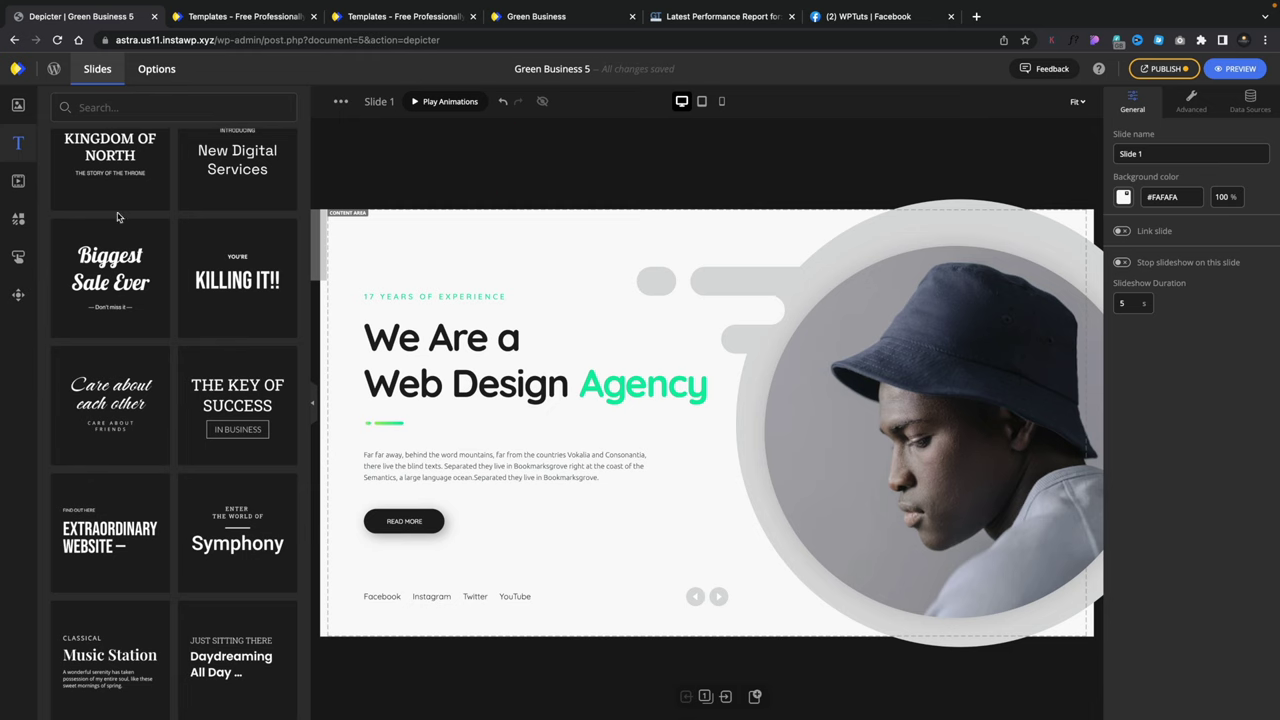
# Step: Look through the video, shape and stock vector libraries, including the Frames category of stock vectors
pyautogui.click(19, 181)
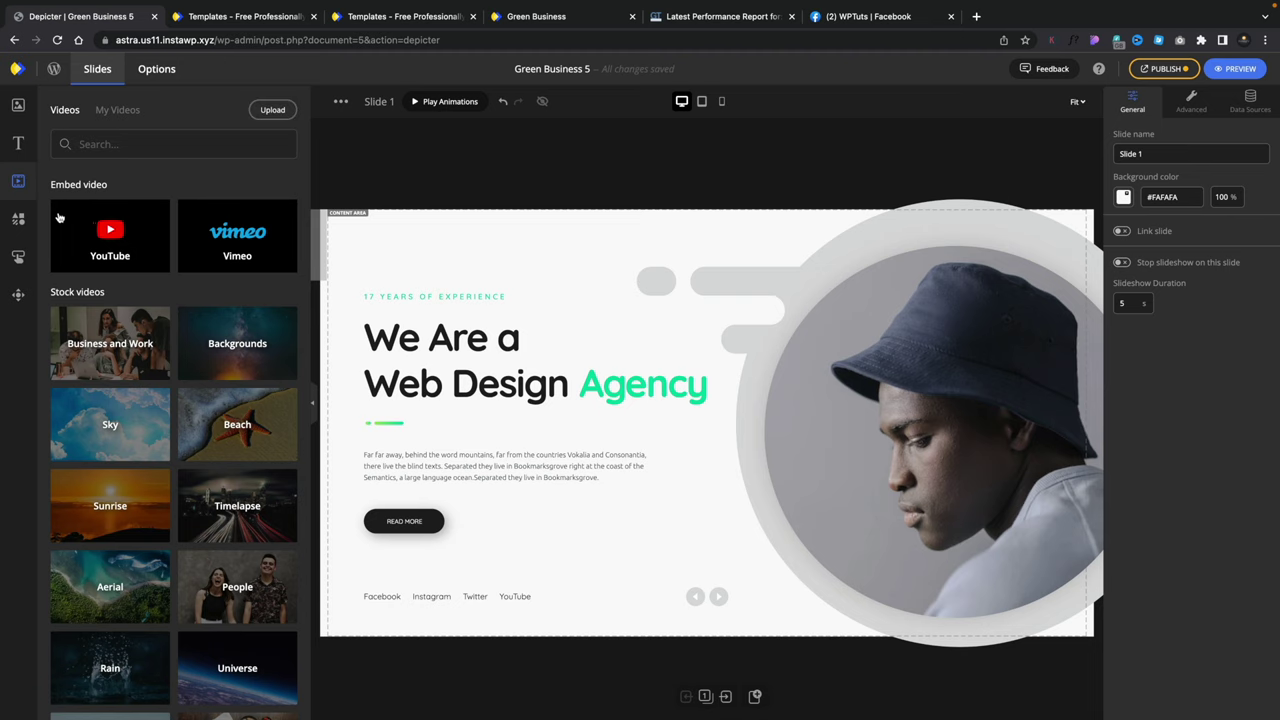
pyautogui.click(18, 218)
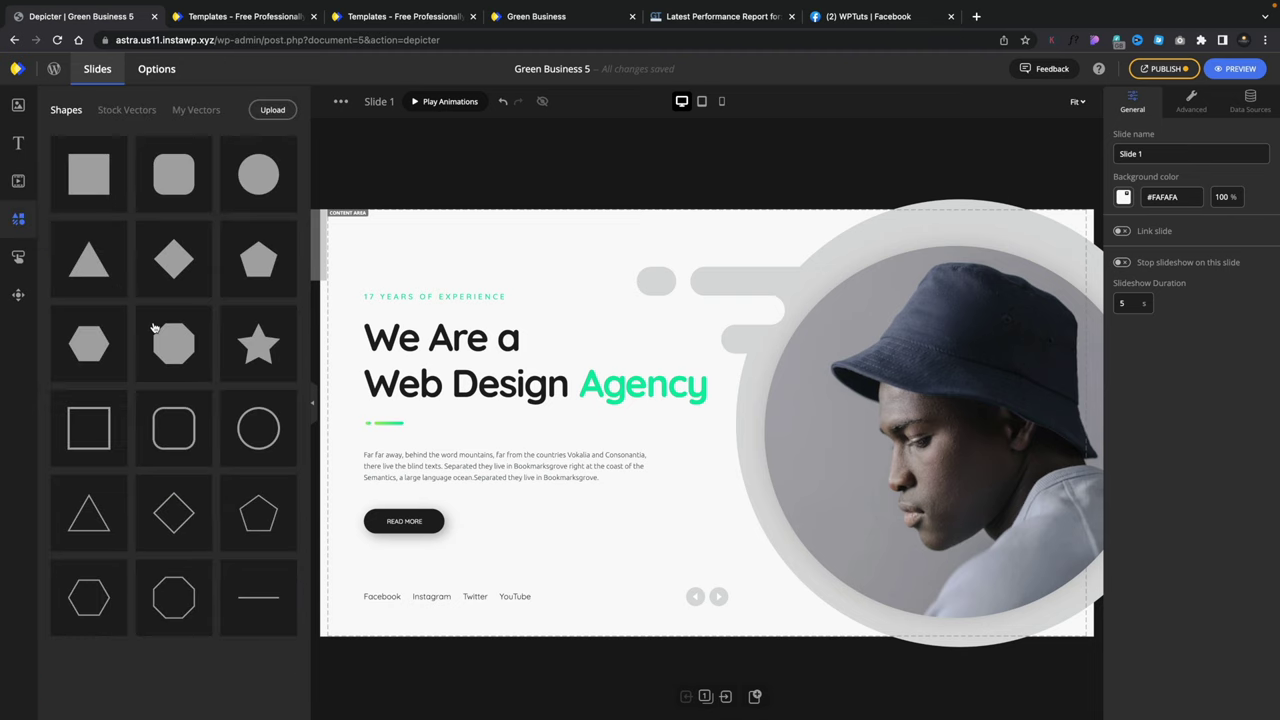
pyautogui.click(122, 113)
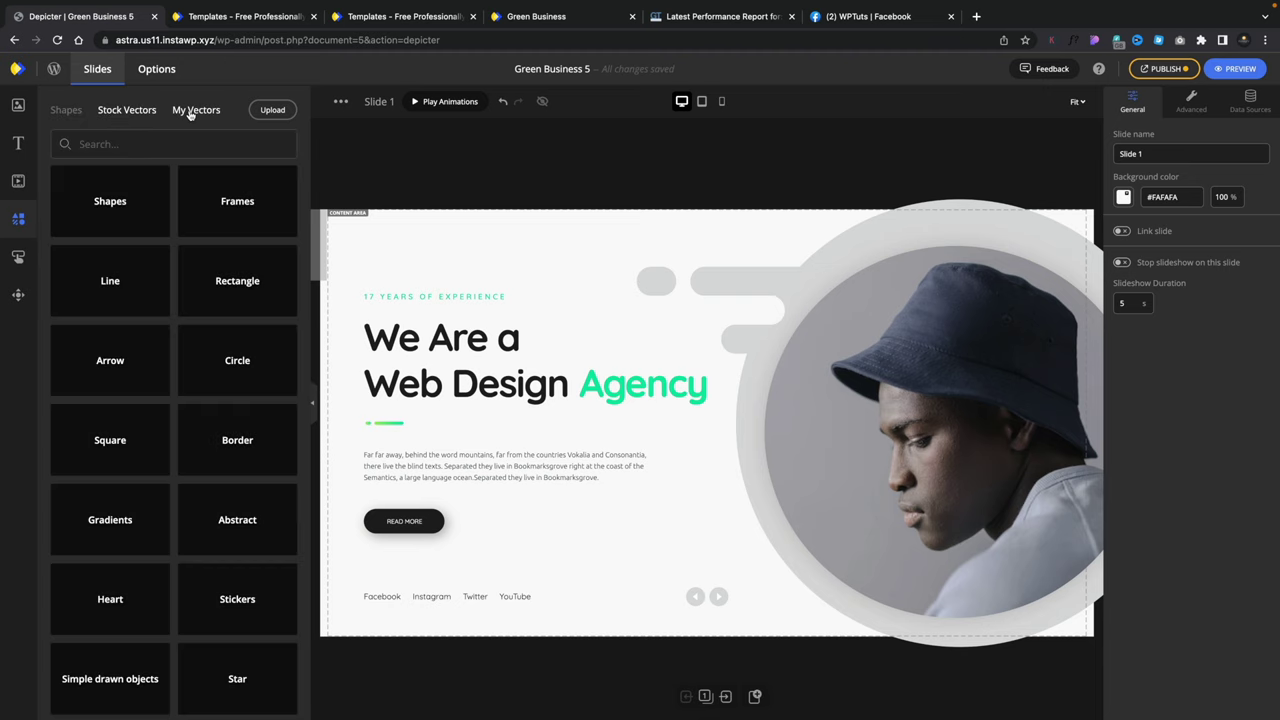
pyautogui.click(224, 204)
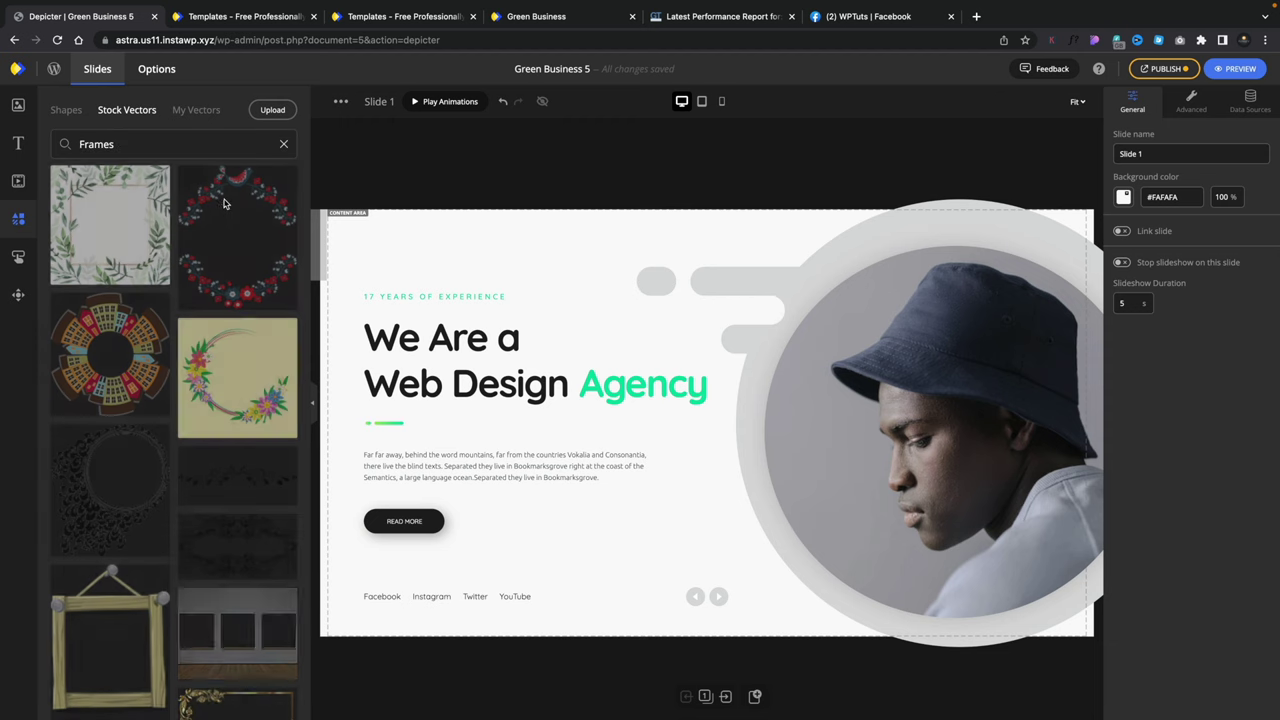
pyautogui.scroll(-5, 91, 486)
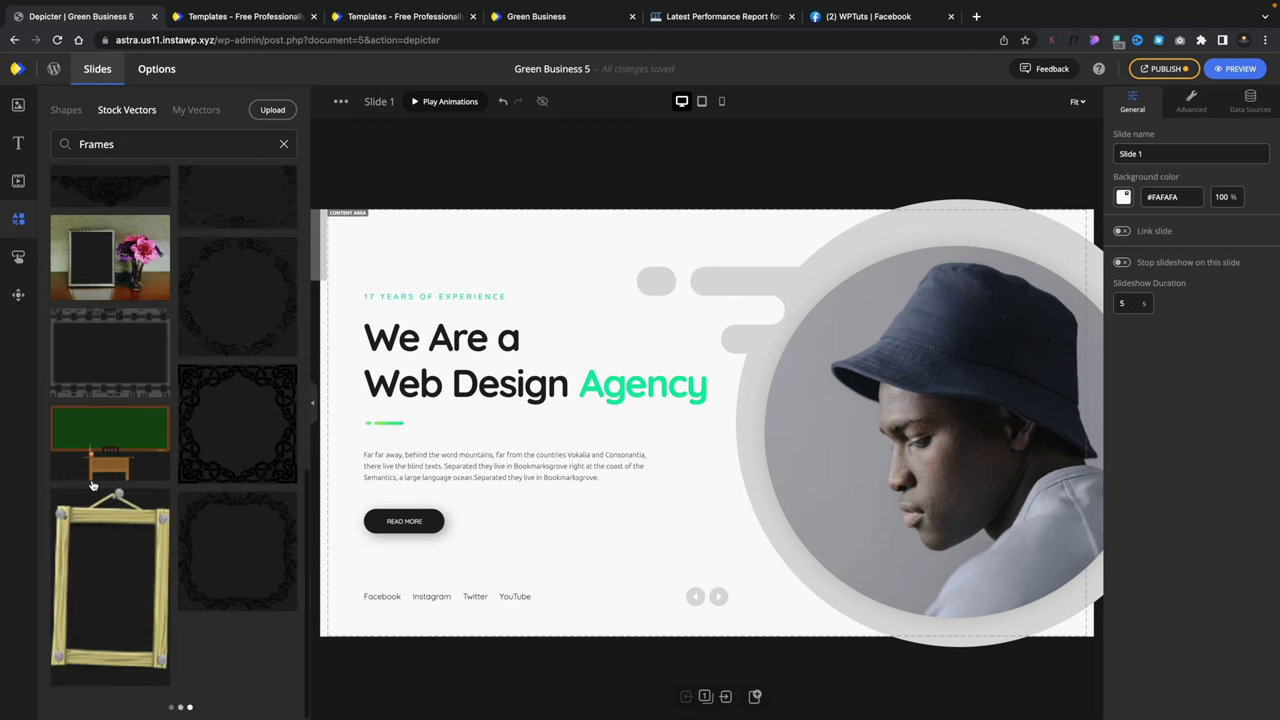
pyautogui.scroll(-3, 91, 486)
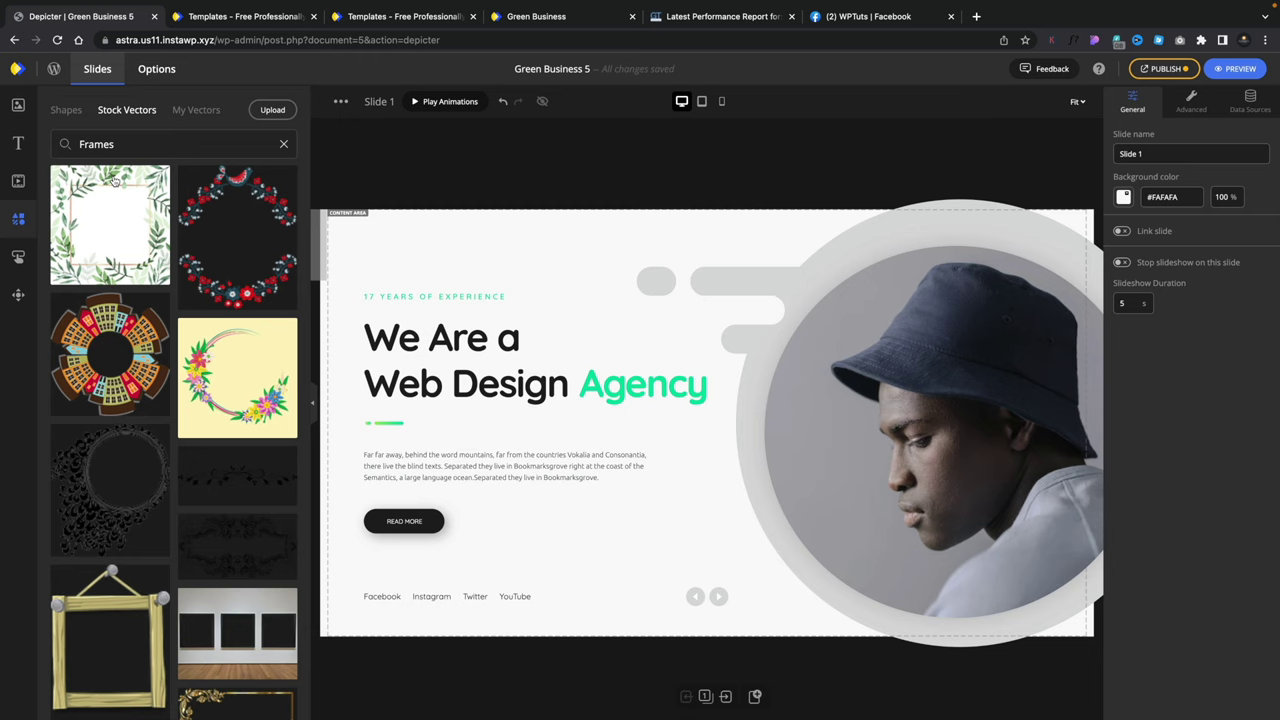
# Step: Examine the ready-made button styles and the slider control elements, from control sets and navigation arrows to scroll down indicators
pyautogui.click(19, 256)
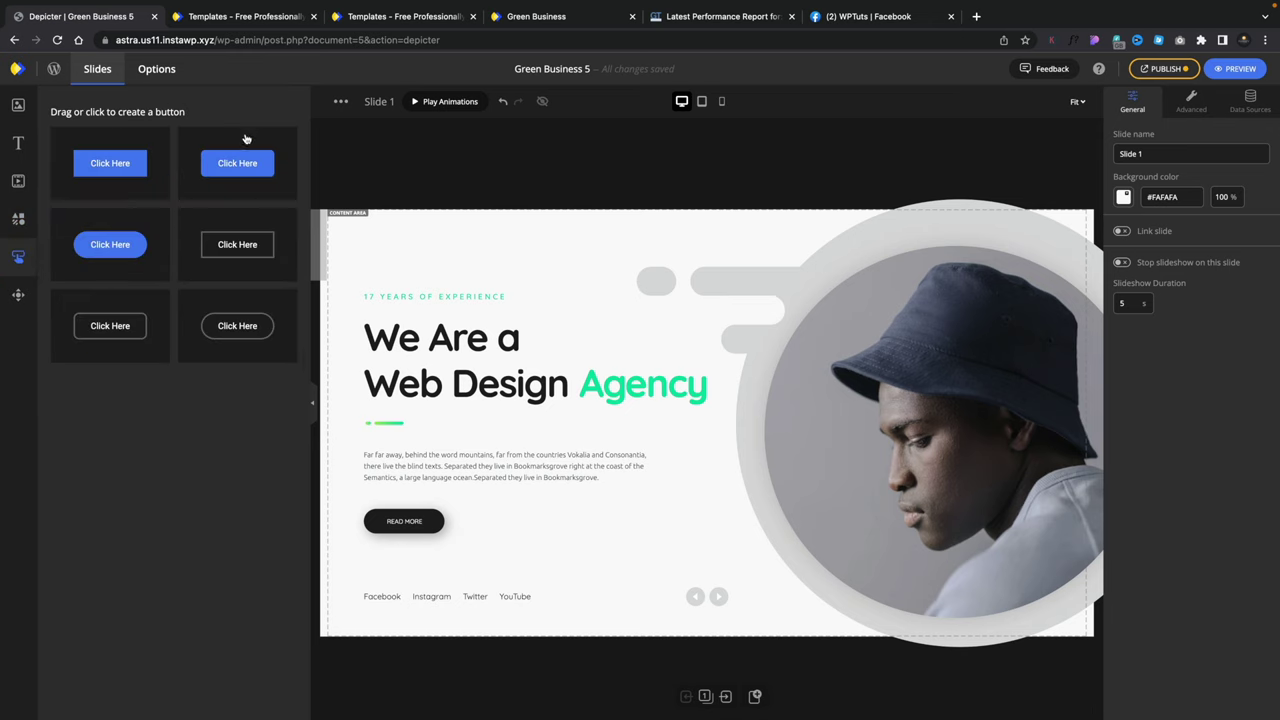
pyautogui.click(18, 295)
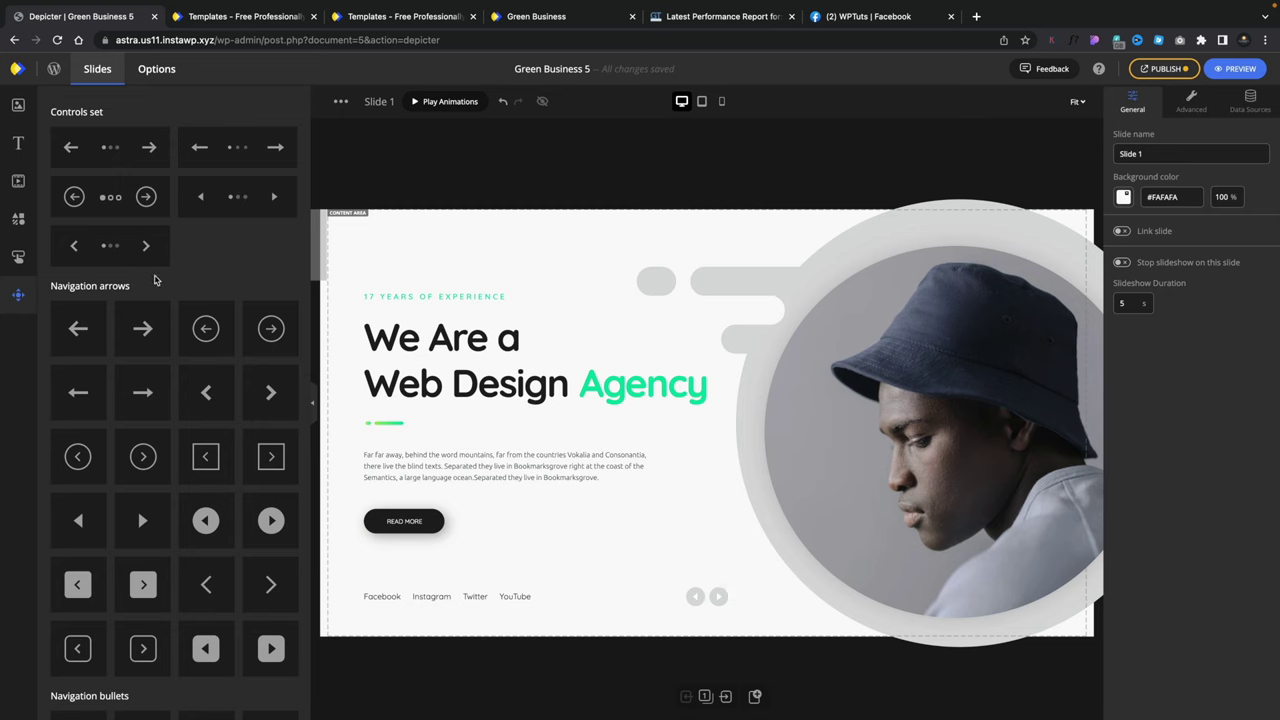
pyautogui.scroll(-10, 180, 407)
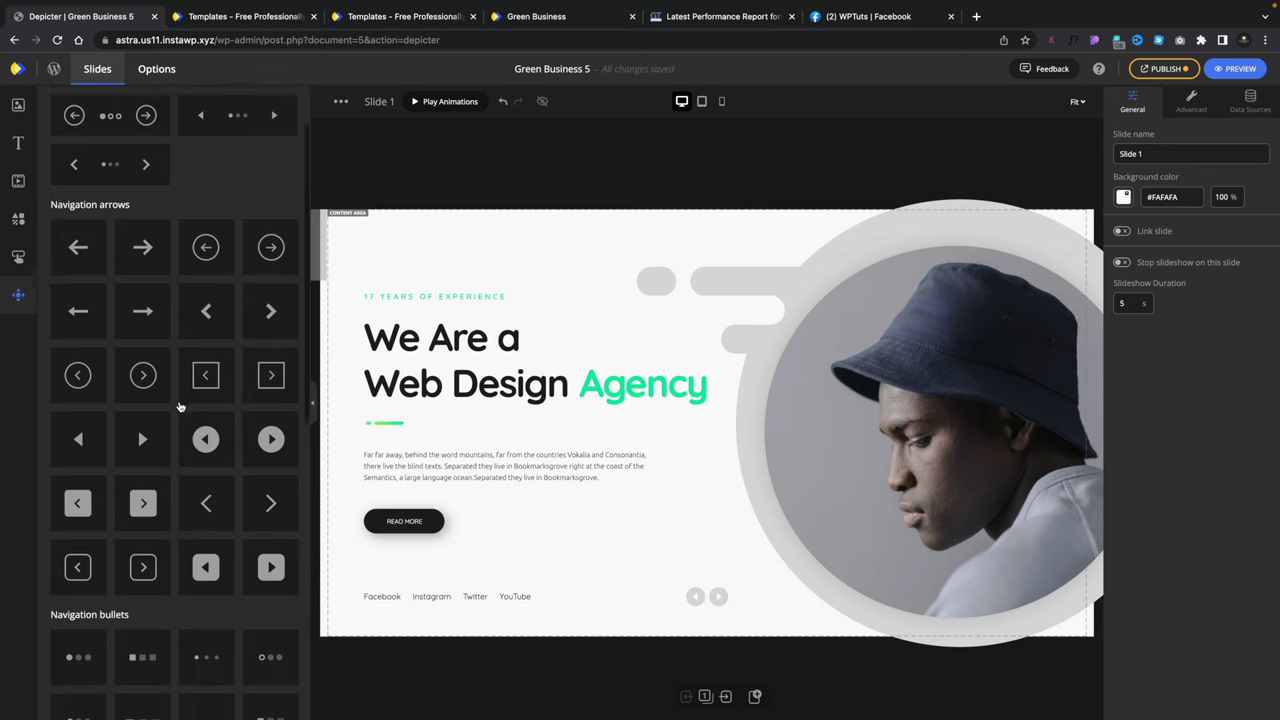
pyautogui.scroll(-3, 180, 407)
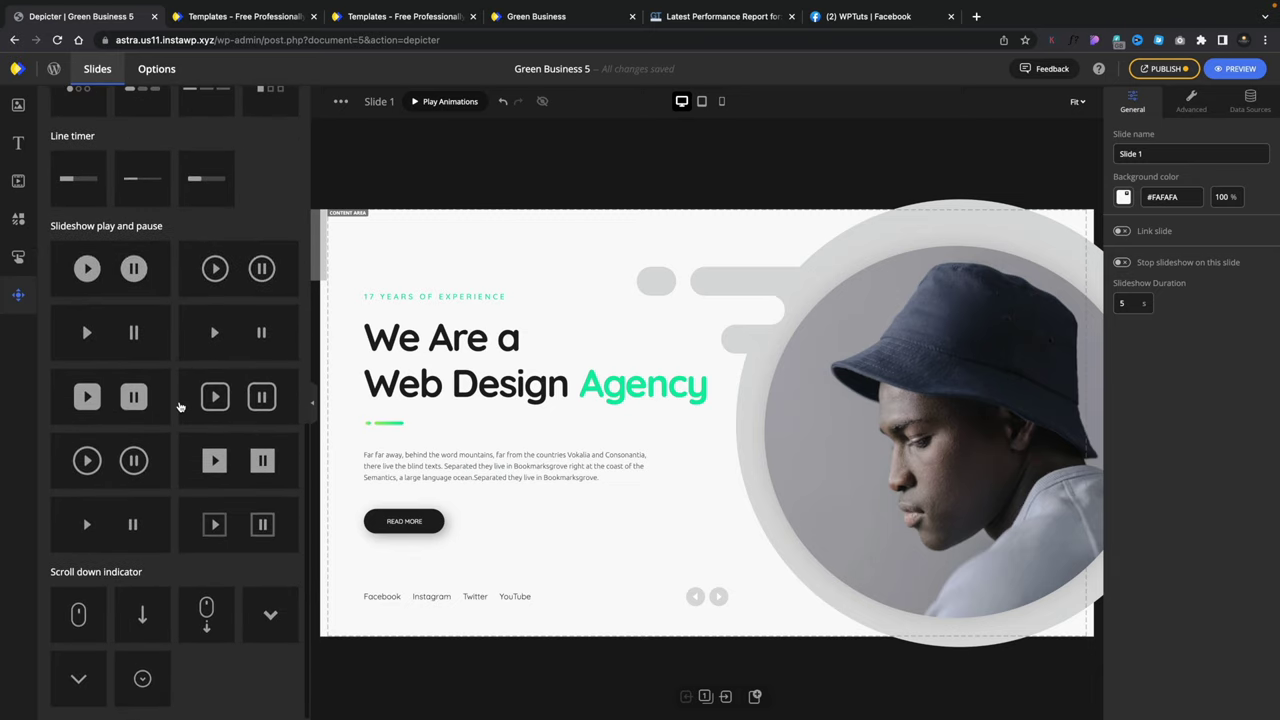
pyautogui.scroll(10, 180, 407)
pyautogui.scroll(1, 180, 407)
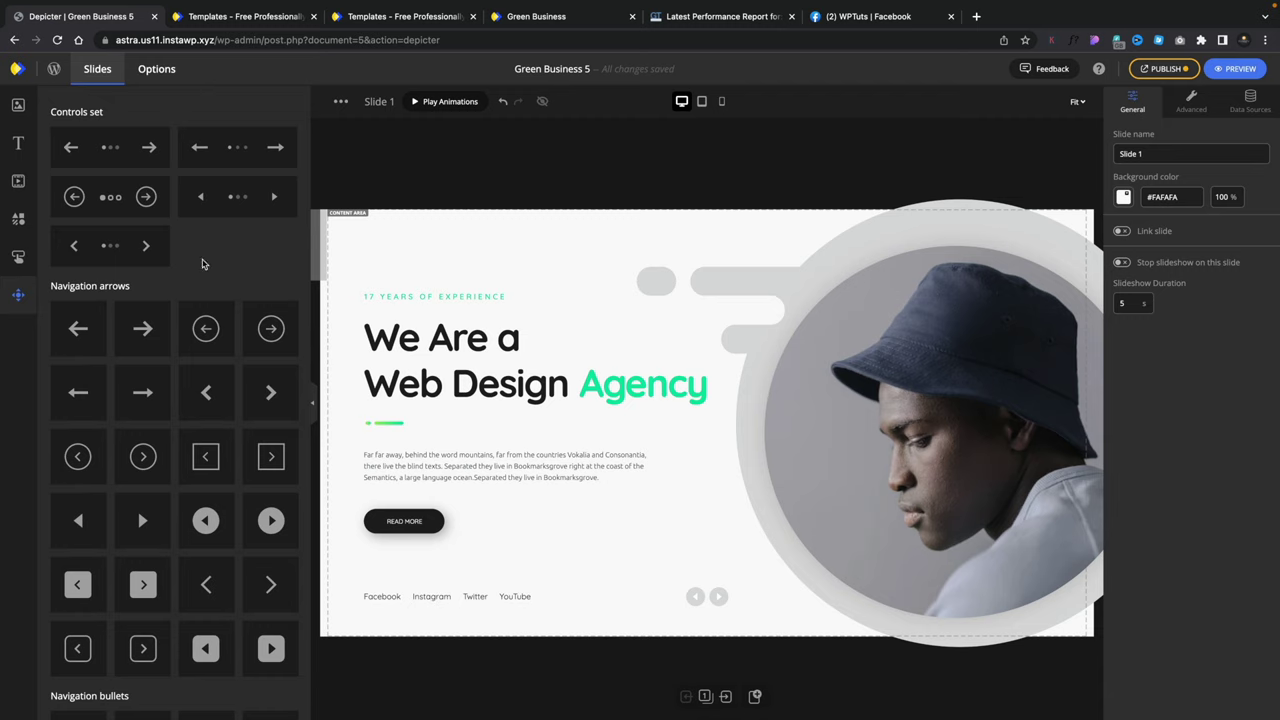
# Step: Review the slider's General and Navigation options, and return to the settings list
pyautogui.click(152, 69)
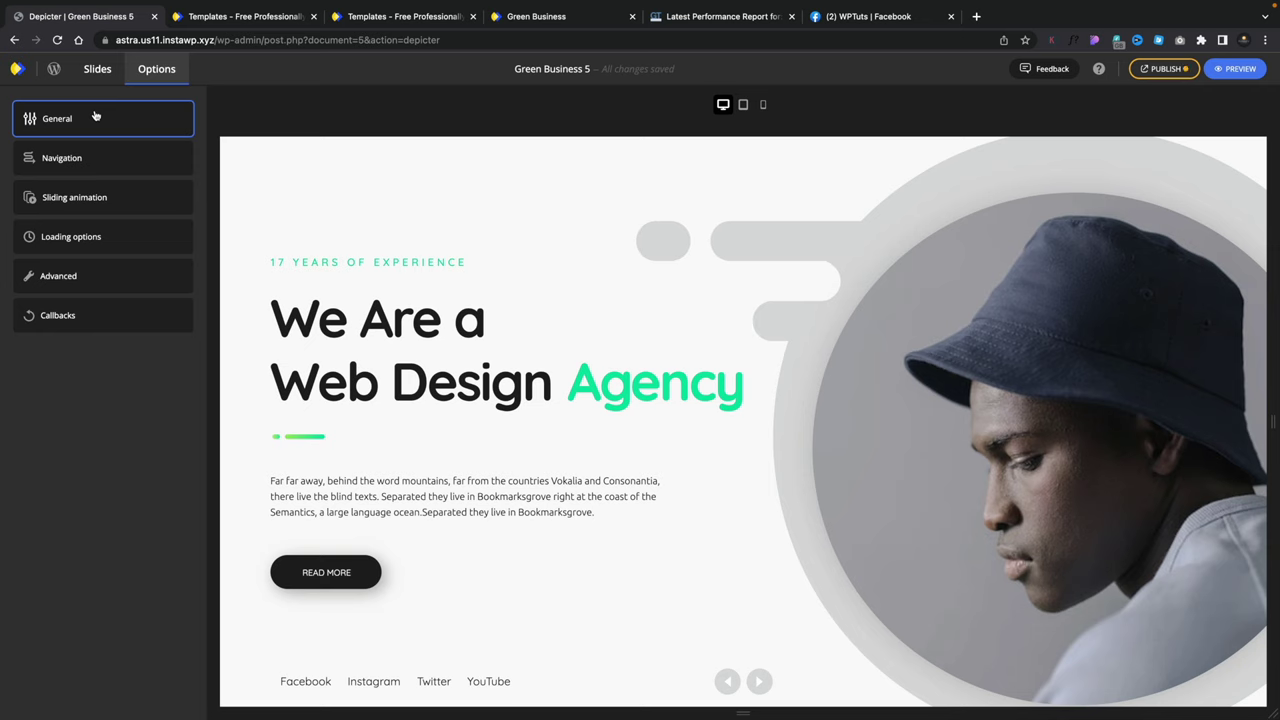
pyautogui.click(95, 117)
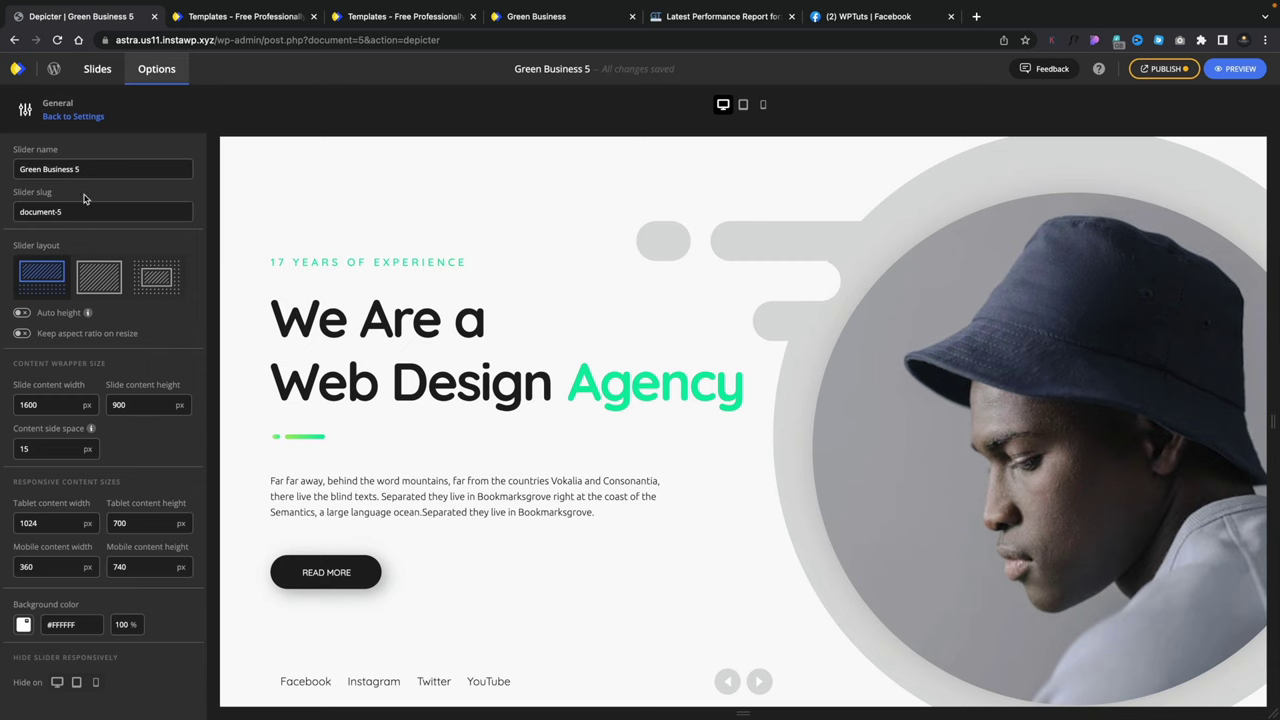
pyautogui.click(66, 118)
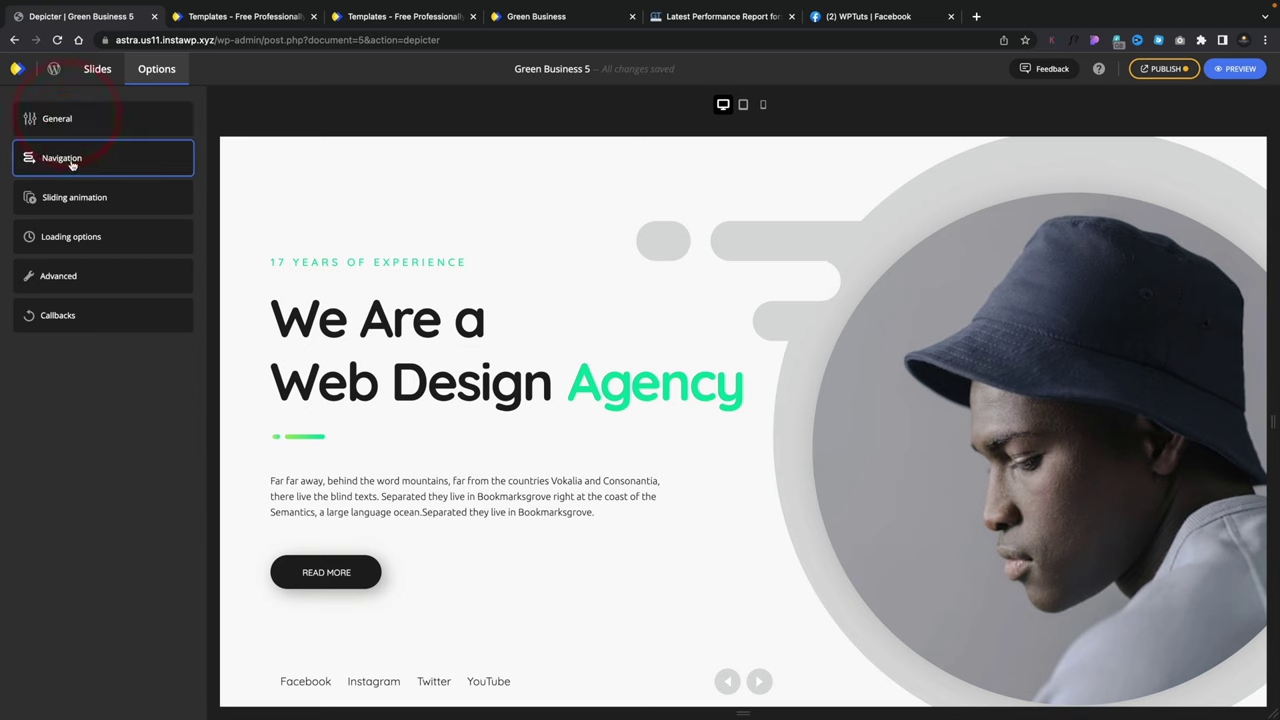
pyautogui.click(70, 158)
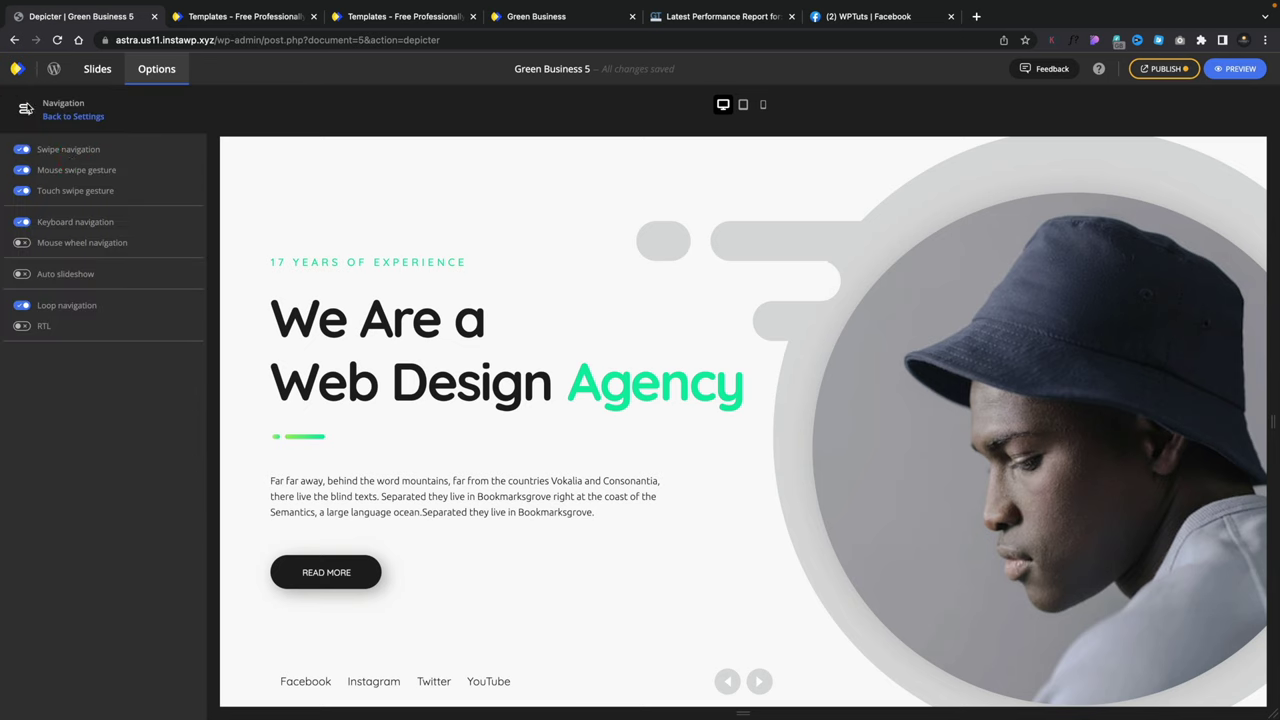
pyautogui.click(72, 116)
# Step: Preview the slider's Mask transition, set the sliding transition type to Cube, and advance the slides to see the effect
pyautogui.click(30, 200)
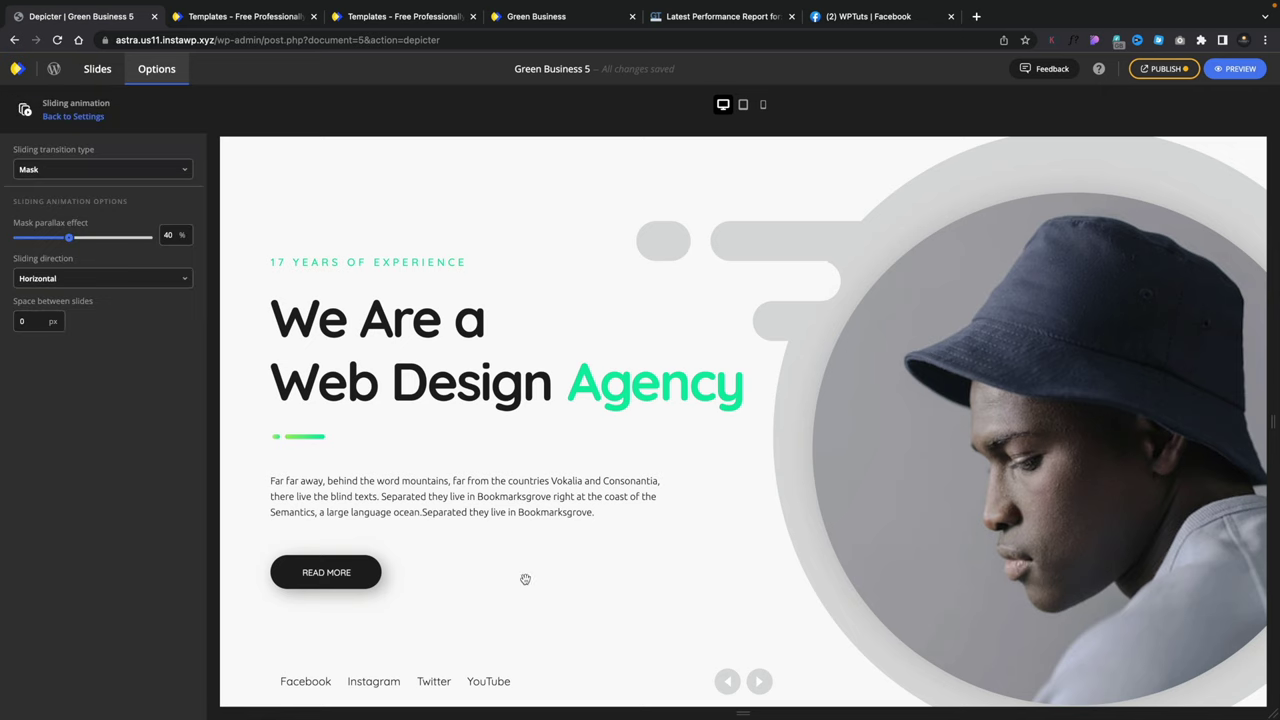
pyautogui.click(759, 681)
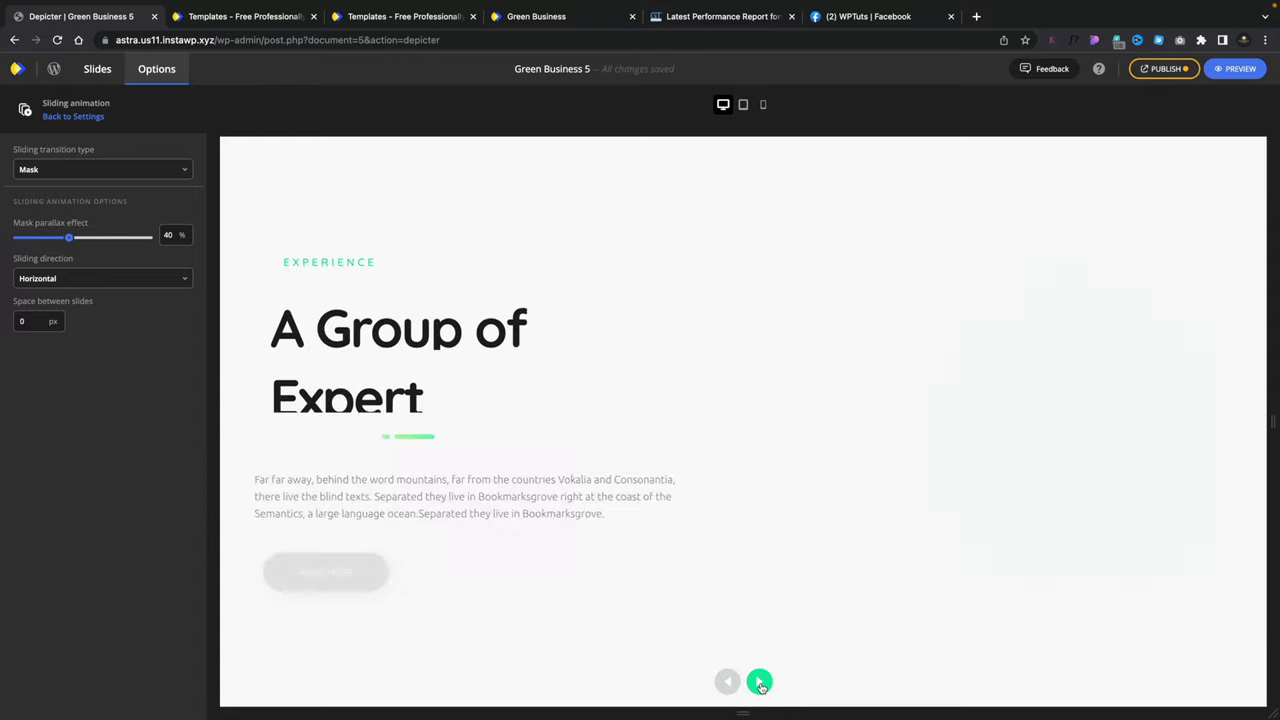
pyautogui.click(183, 166)
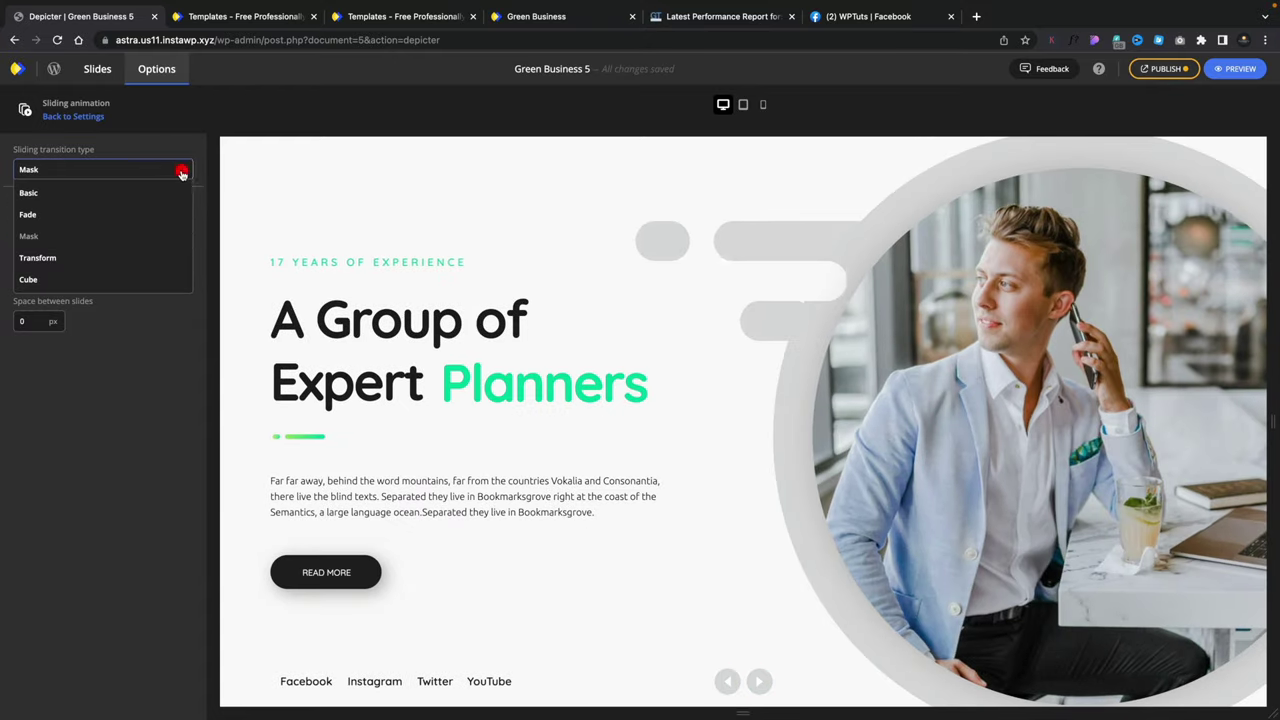
pyautogui.click(64, 277)
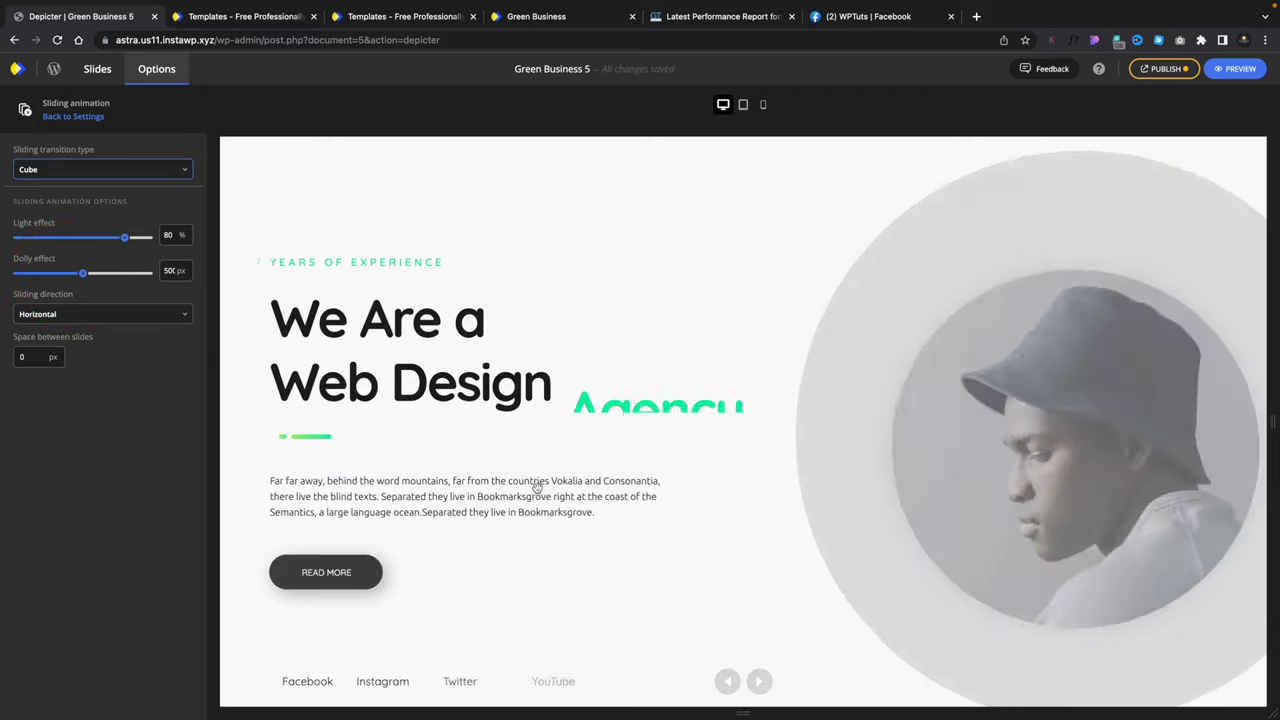
pyautogui.click(760, 681)
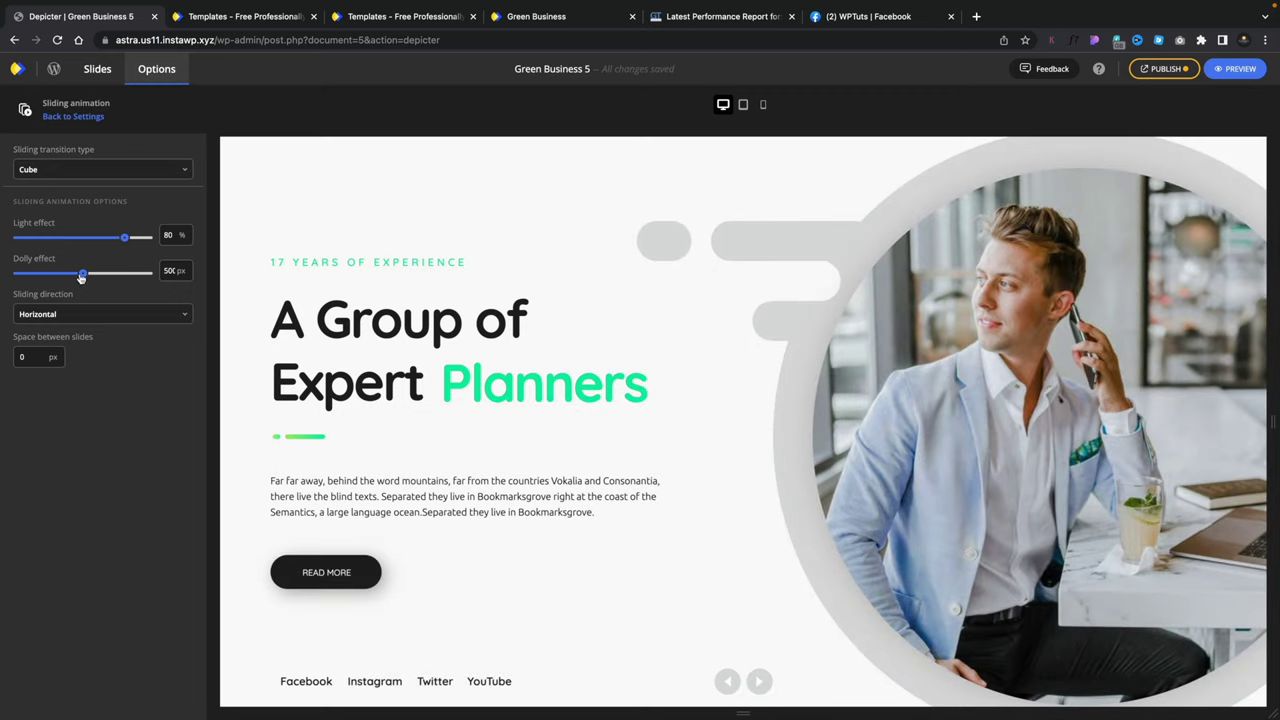
# Step: Set the Cube transition's sliding direction to Vertical, play the slide change, and return to the settings list
pyautogui.click(92, 308)
pyautogui.click(70, 334)
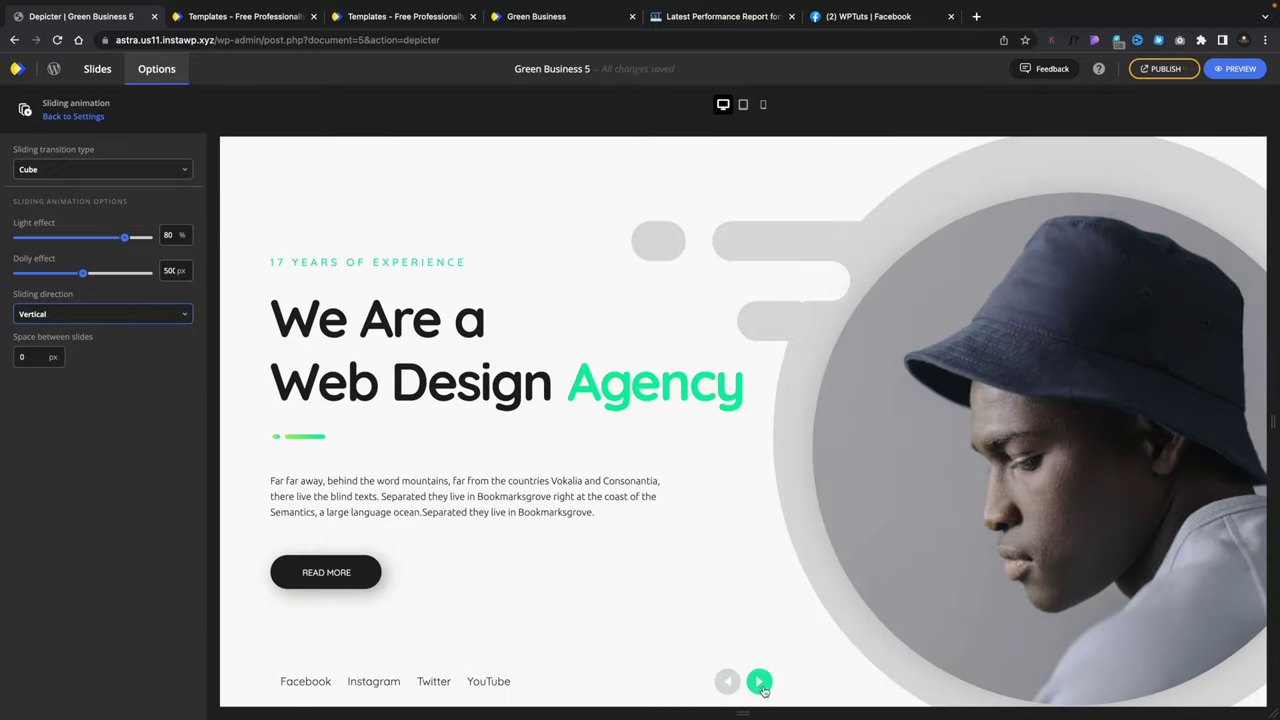
pyautogui.click(761, 684)
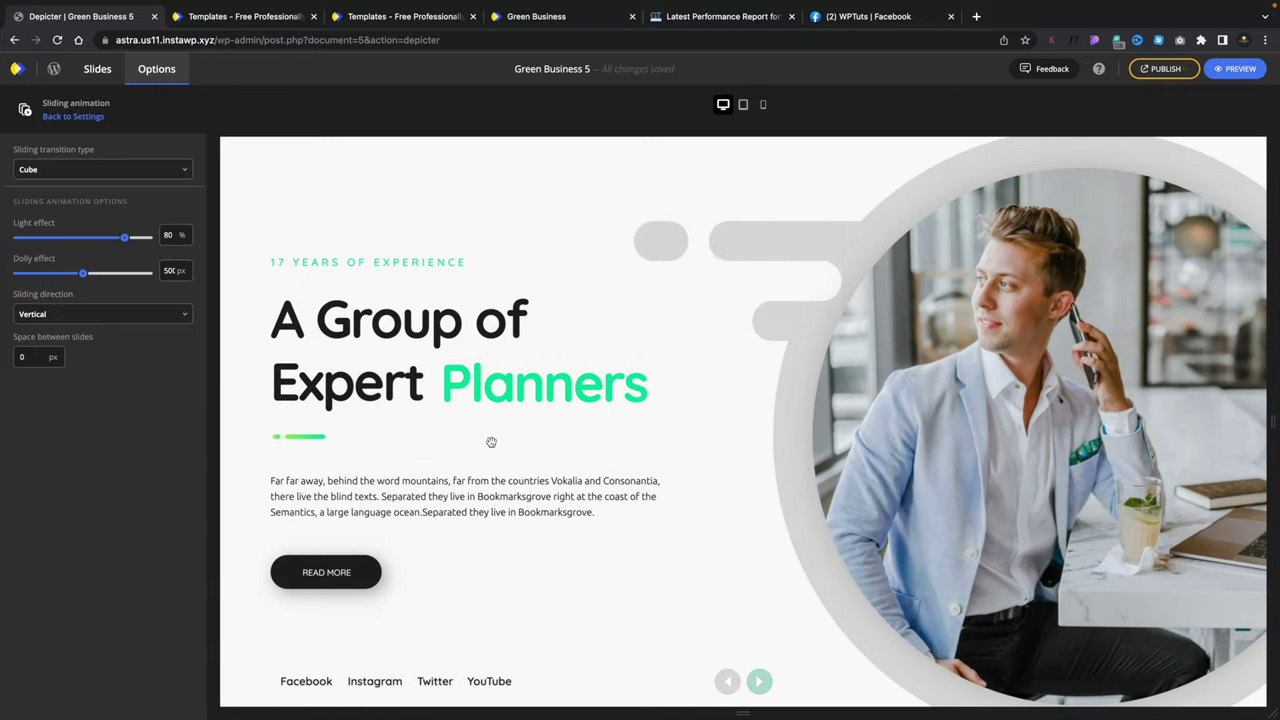
pyautogui.click(94, 117)
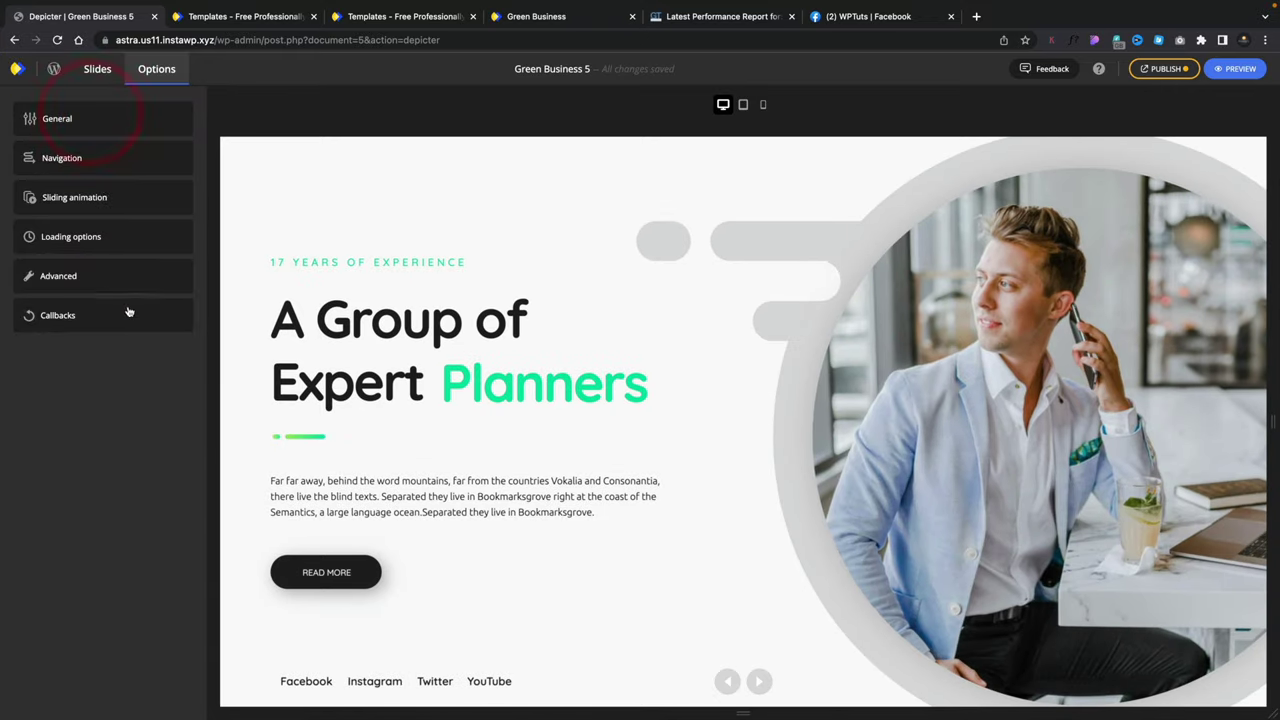
# Step: Look through the slider's Loading options, including the lazyload types and the loading symbols, and return to the settings list
pyautogui.click(87, 236)
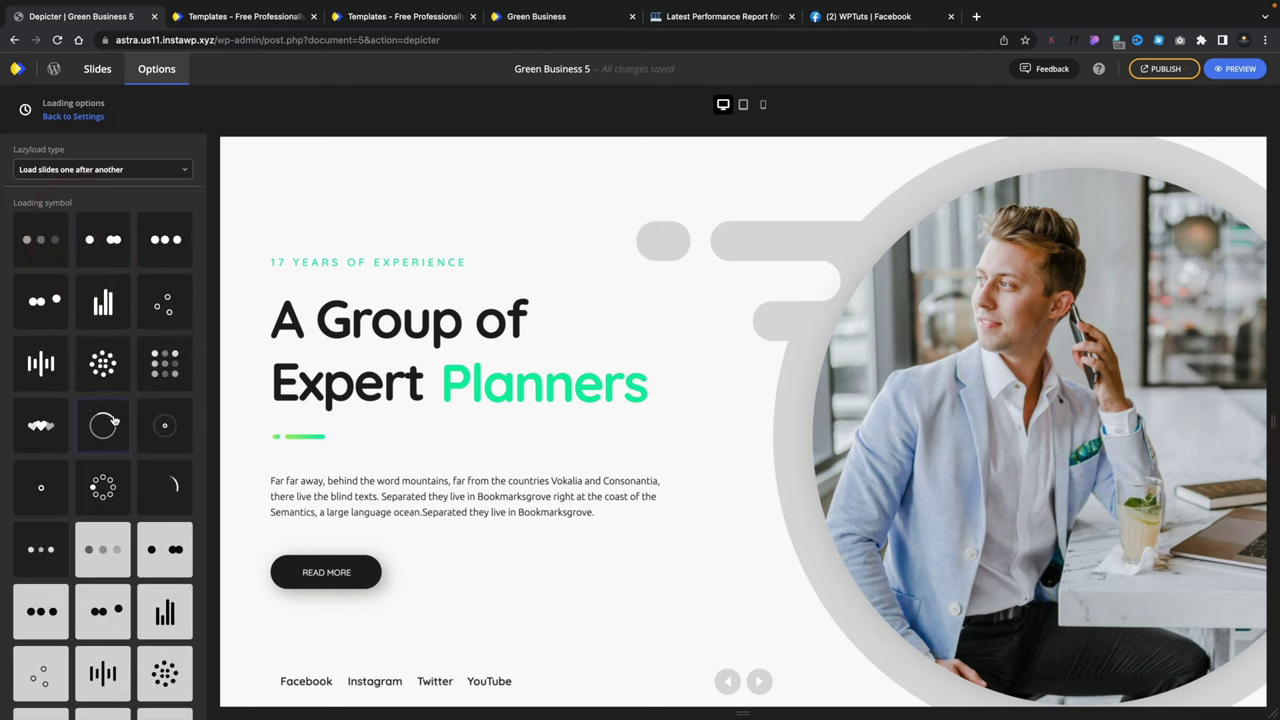
pyautogui.scroll(-1, 121, 467)
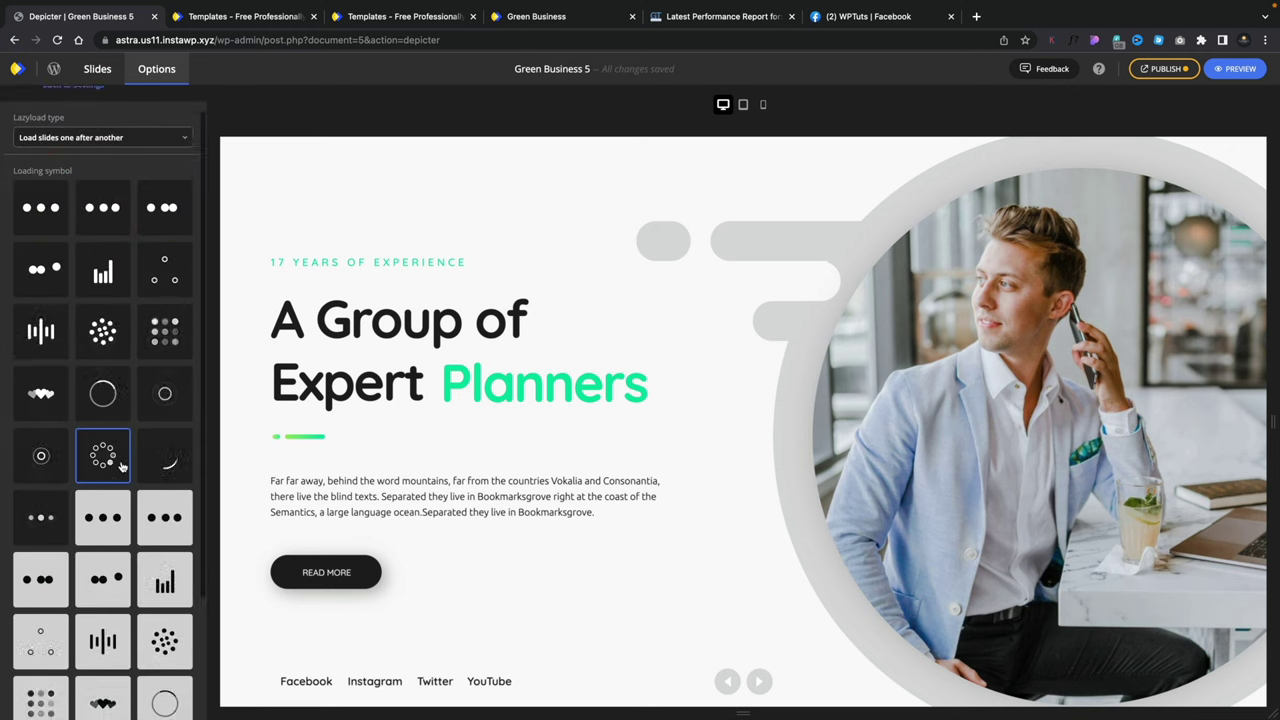
pyautogui.scroll(1, 121, 467)
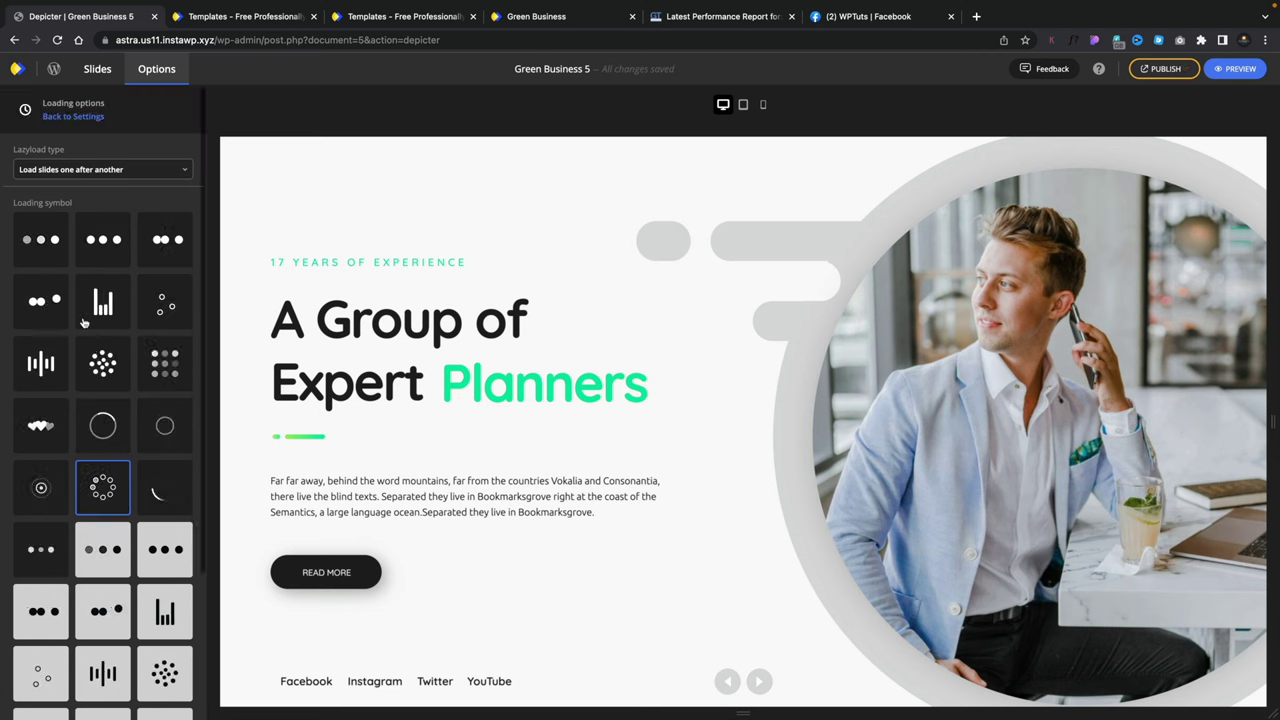
pyautogui.click(108, 169)
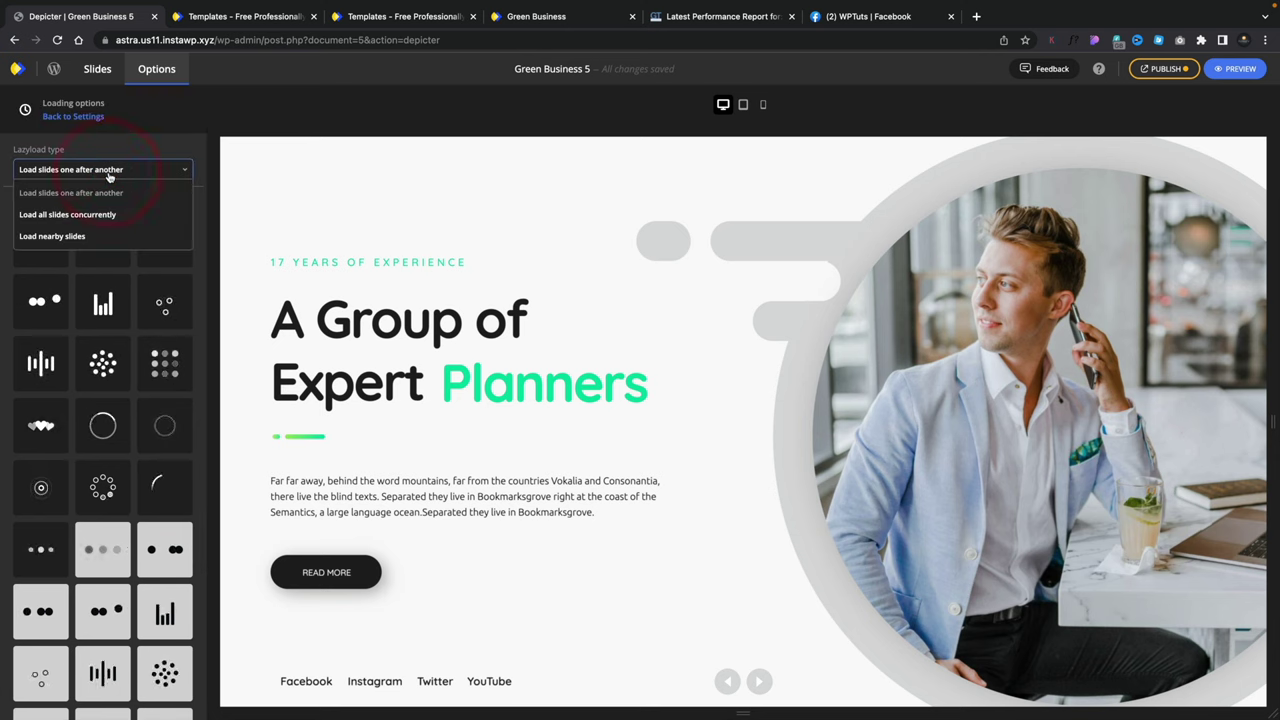
pyautogui.click(150, 169)
pyautogui.scroll(-3, 126, 425)
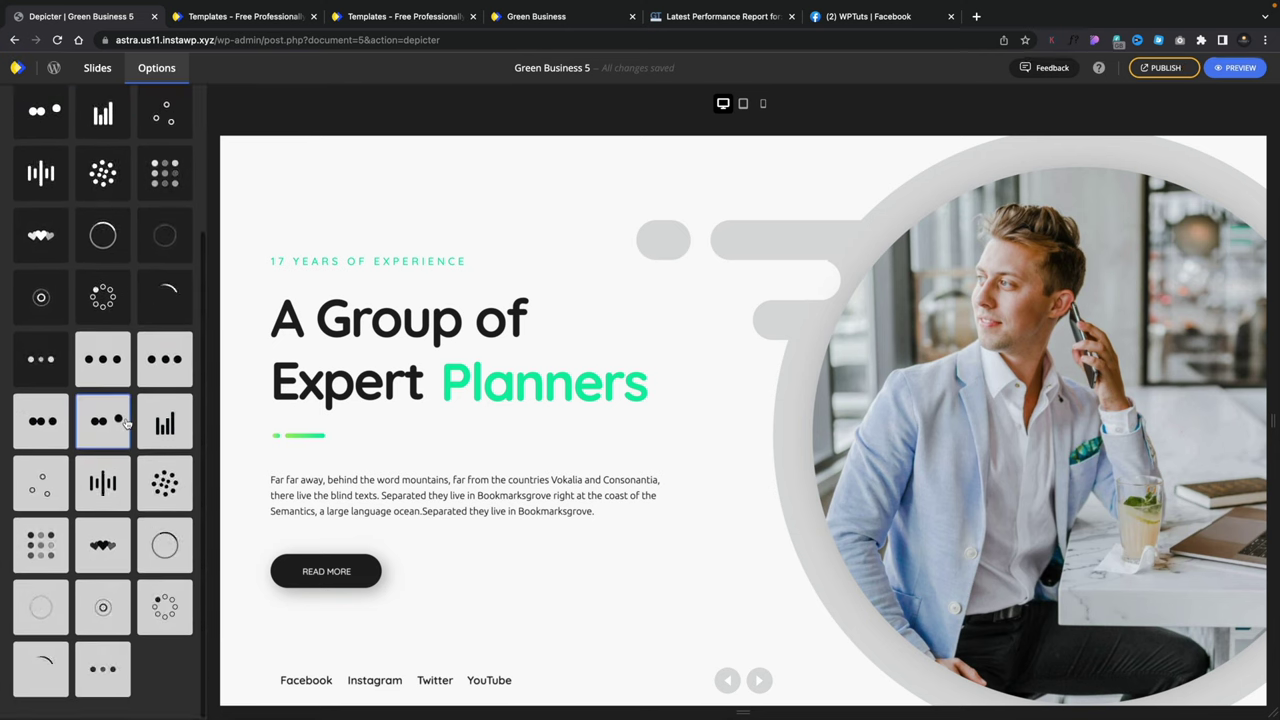
pyautogui.scroll(3, 124, 420)
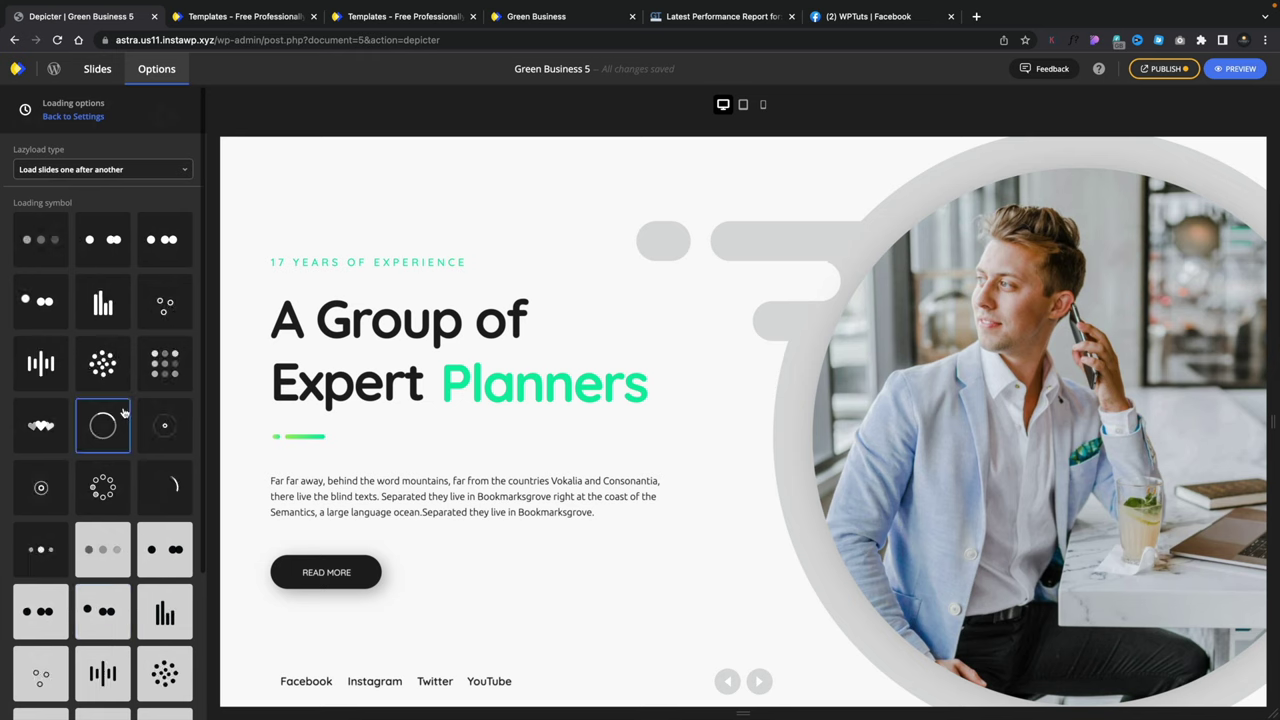
pyautogui.click(73, 117)
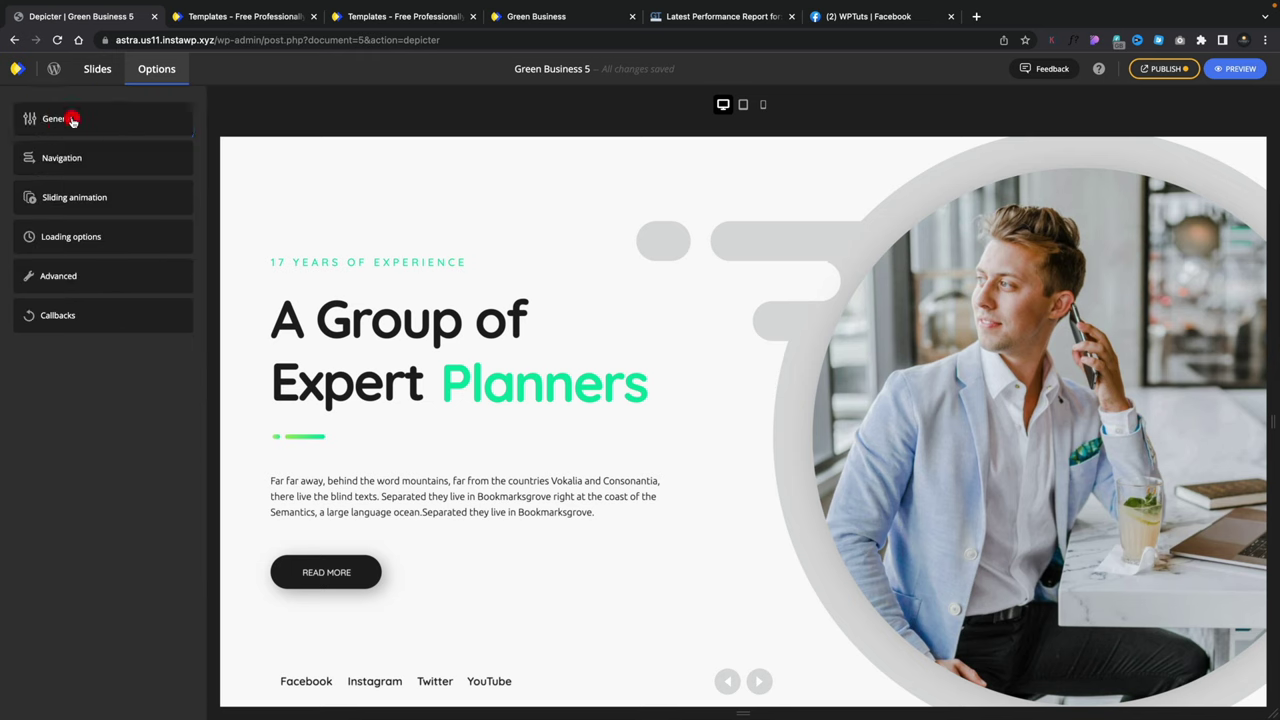
# Step: Review the slider's Advanced and Callbacks options, including the list of callback events, and return to the settings list
pyautogui.click(62, 275)
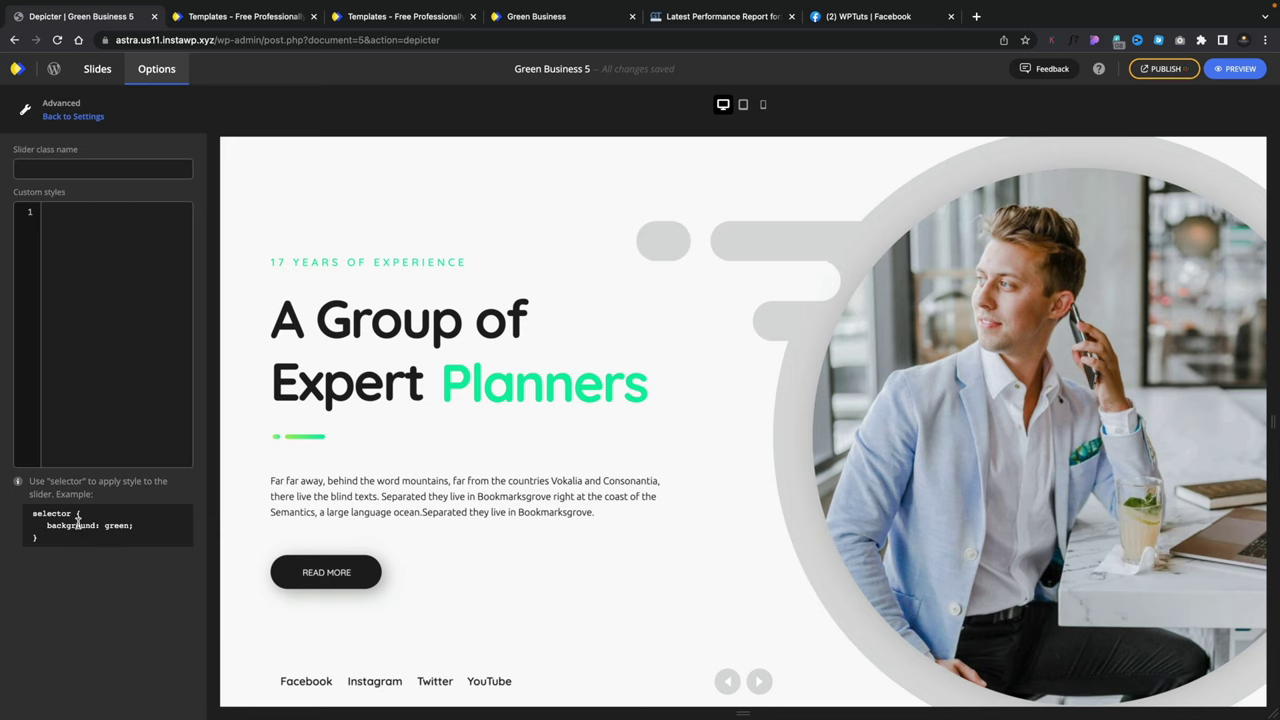
pyautogui.click(68, 116)
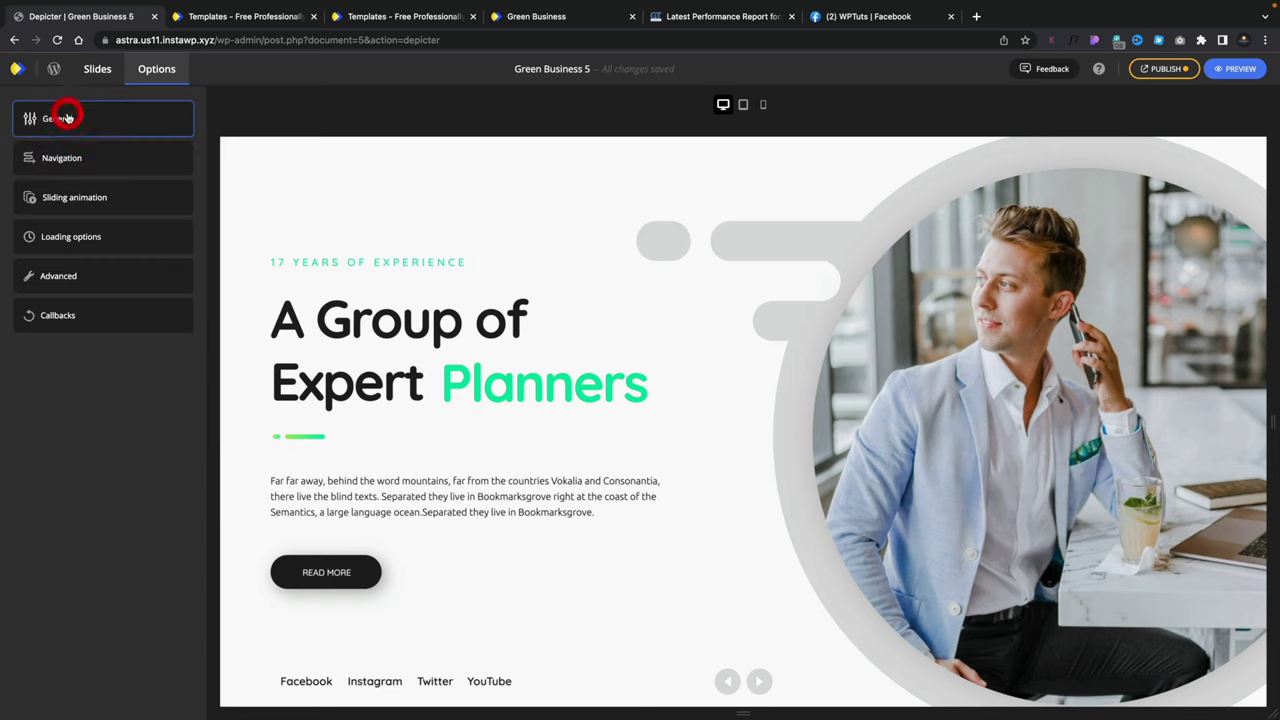
pyautogui.click(68, 318)
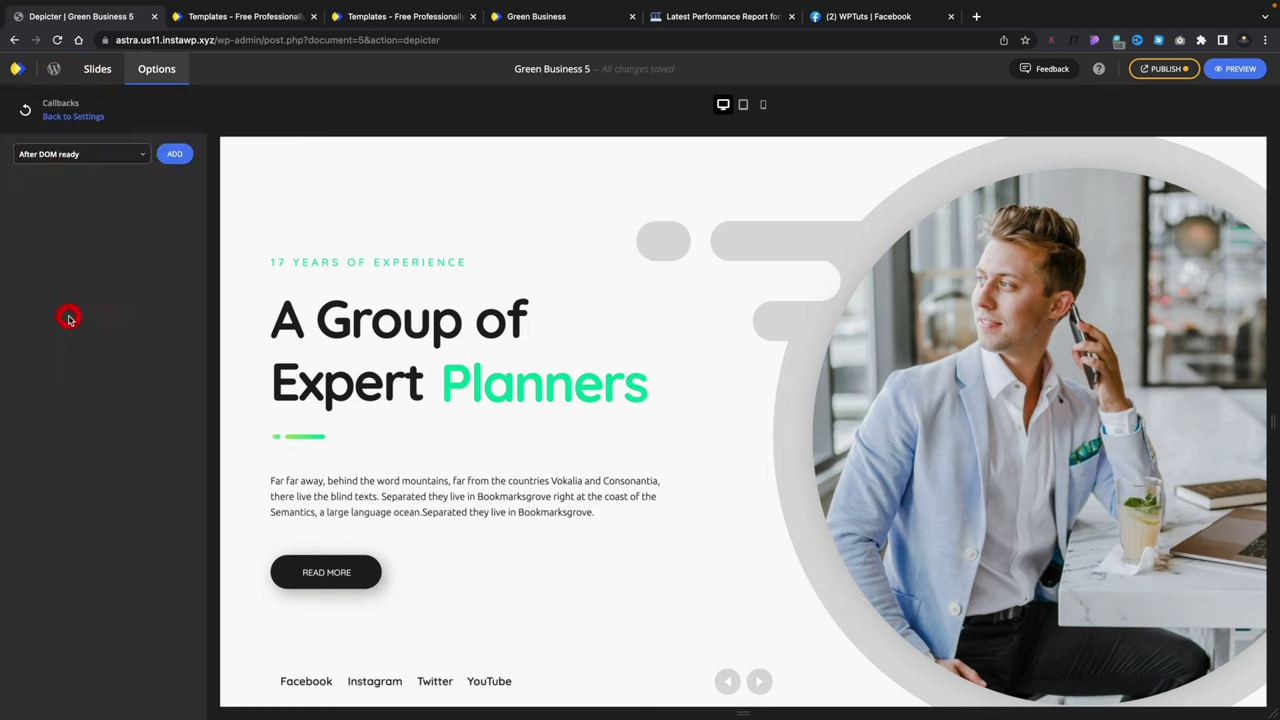
pyautogui.click(147, 156)
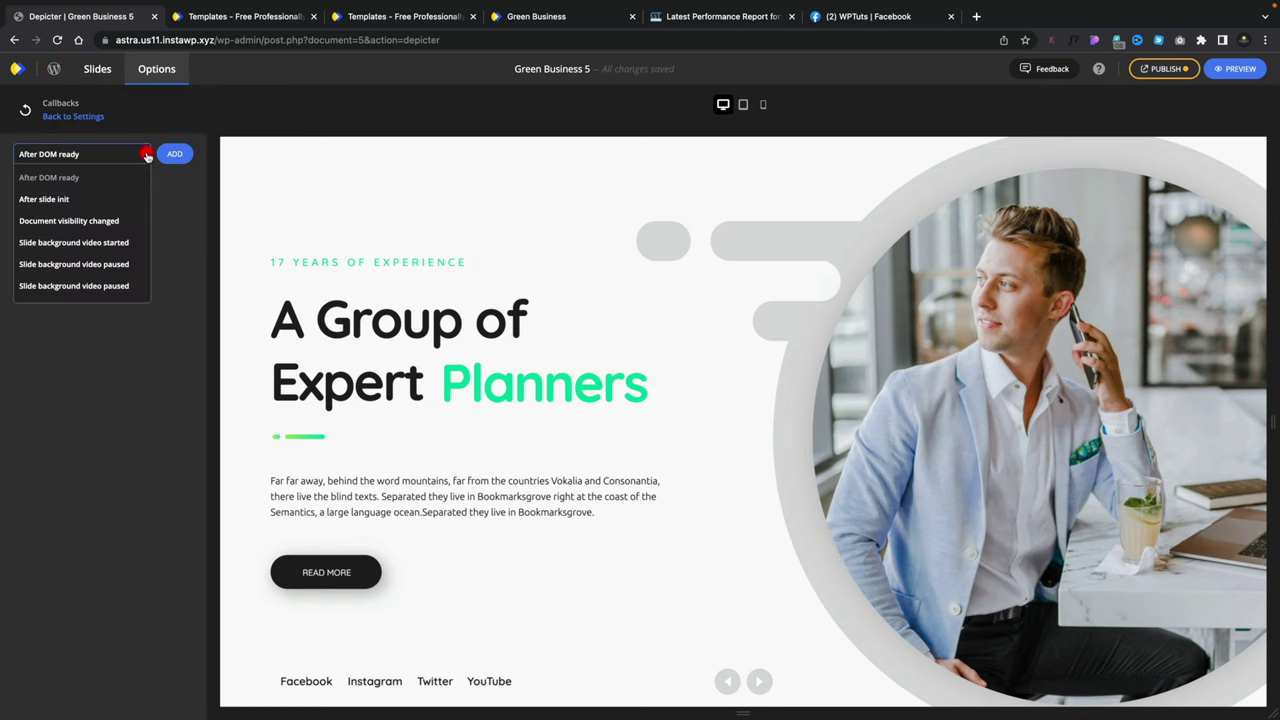
pyautogui.click(88, 117)
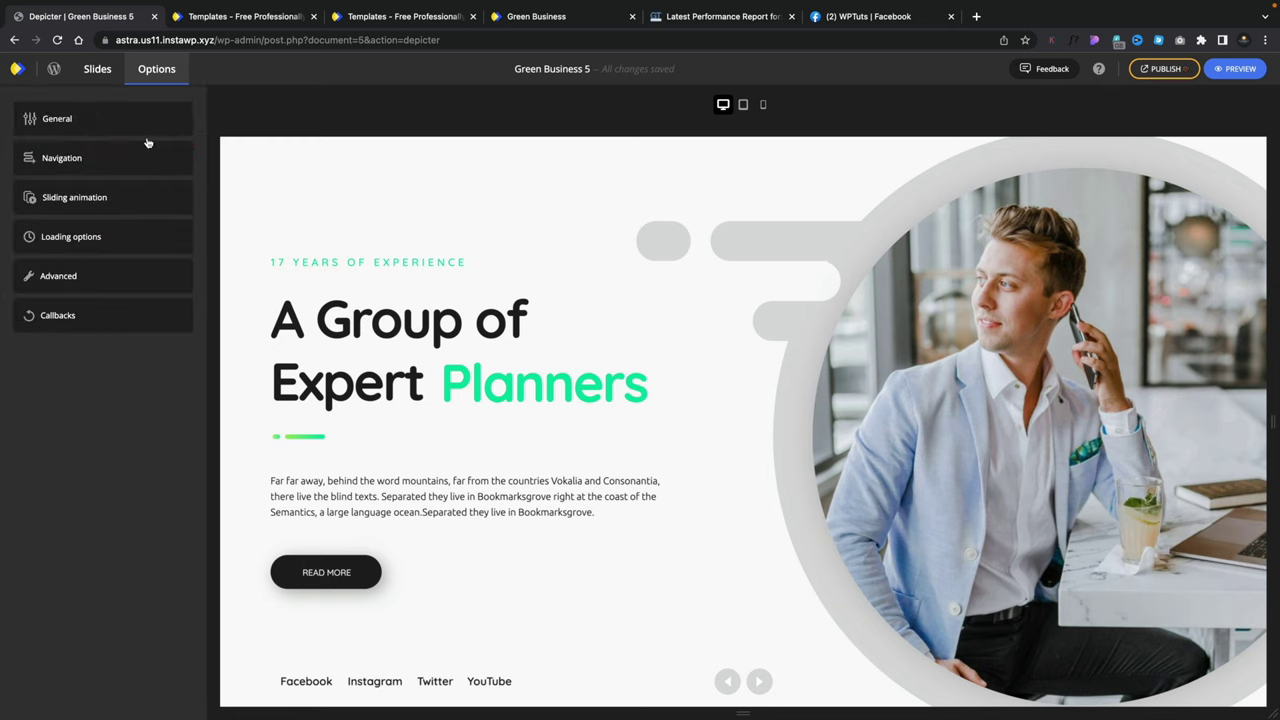
# Step: Return to slide editing, go to Slide 2, and inspect the Design and Options settings of the portrait image
pyautogui.click(91, 69)
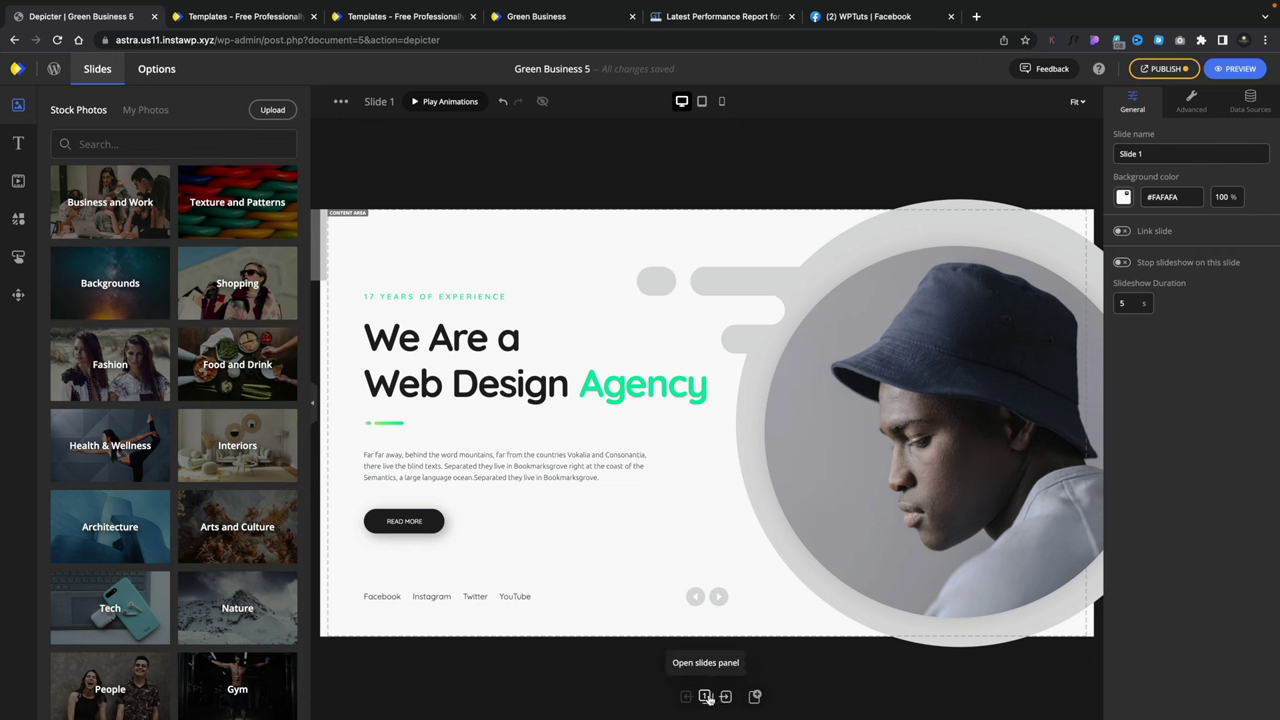
pyautogui.click(726, 697)
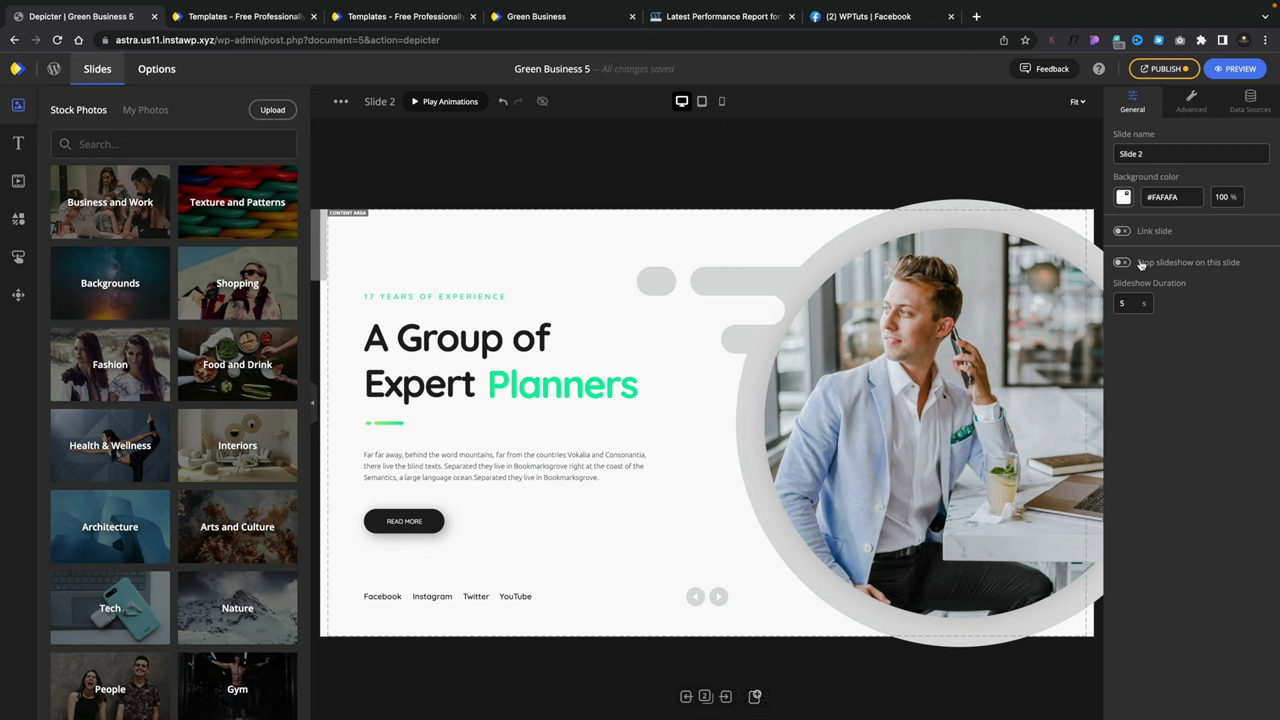
pyautogui.click(829, 381)
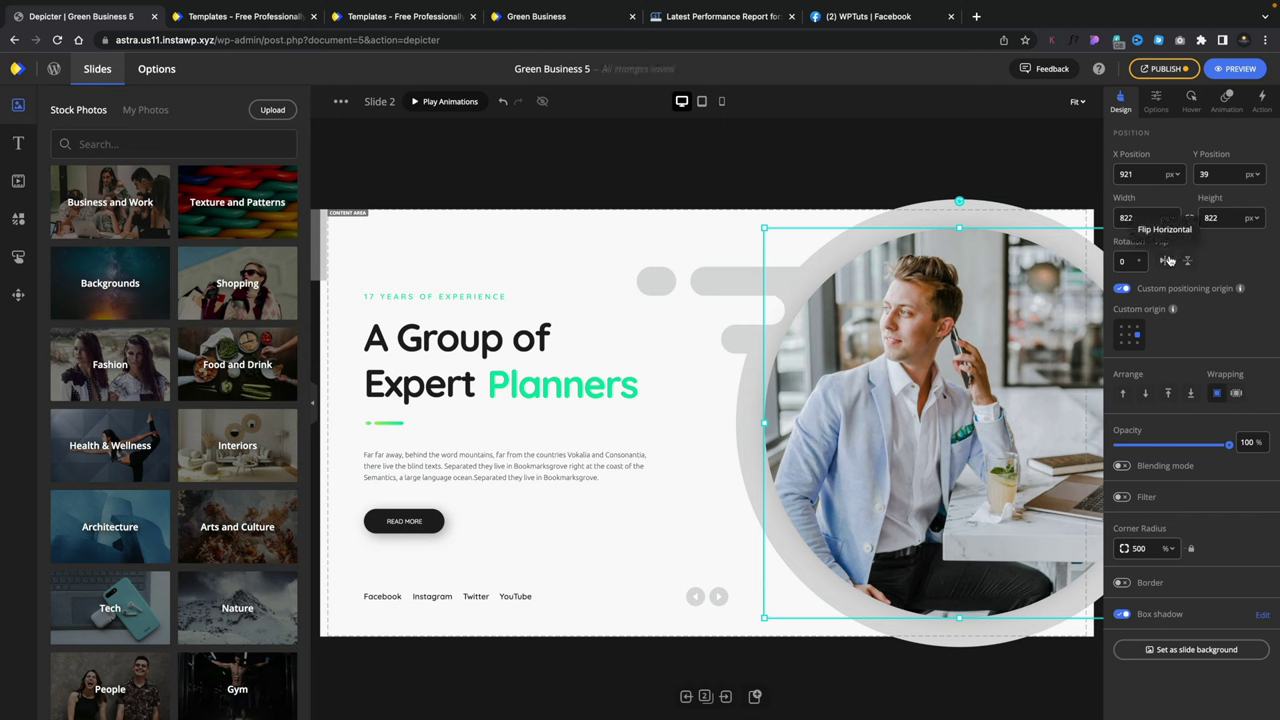
pyautogui.click(1156, 104)
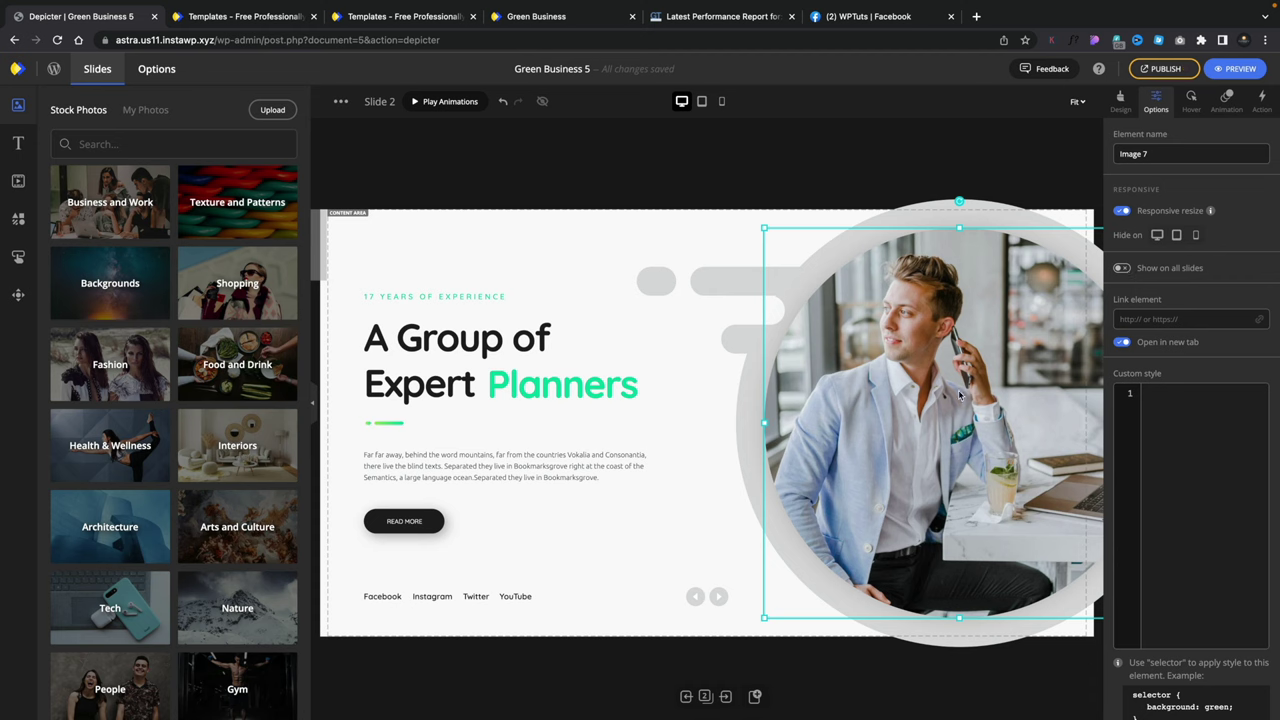
# Step: Select the next-slide arrow on Slide 2 and review its Options, Hover and Animation settings
pyautogui.click(696, 598)
pyautogui.click(728, 602)
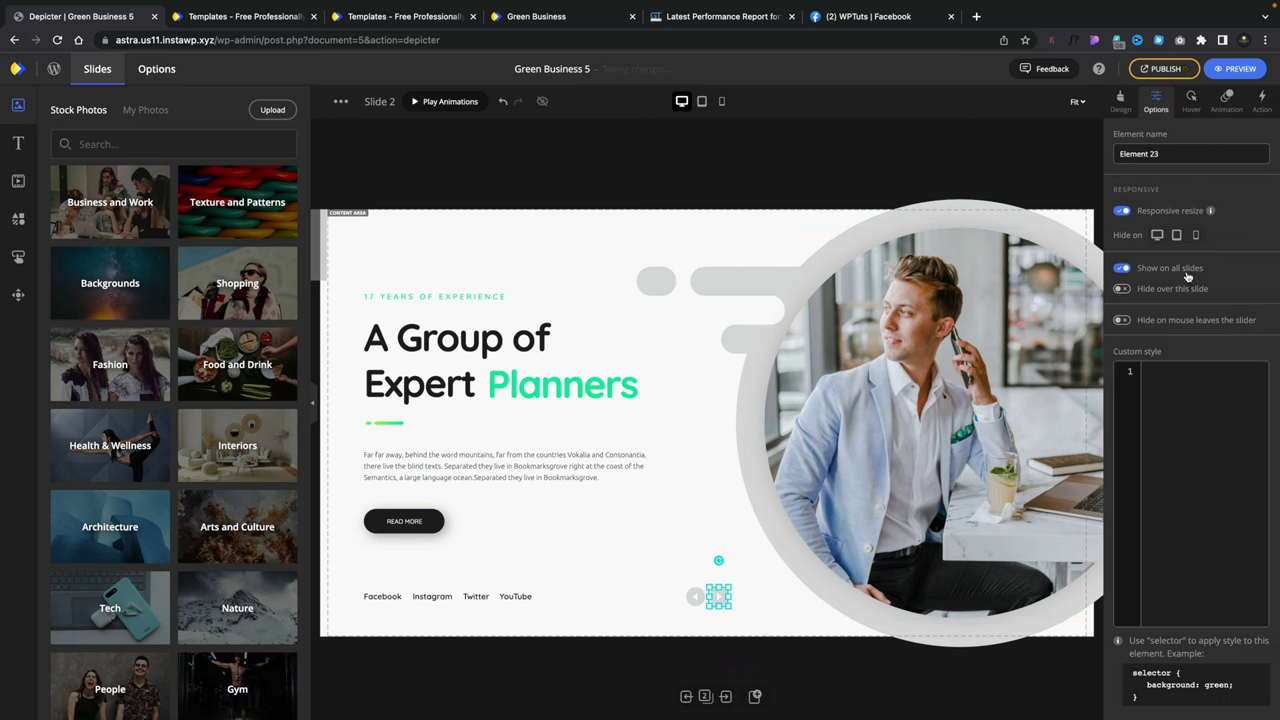
pyautogui.click(1190, 98)
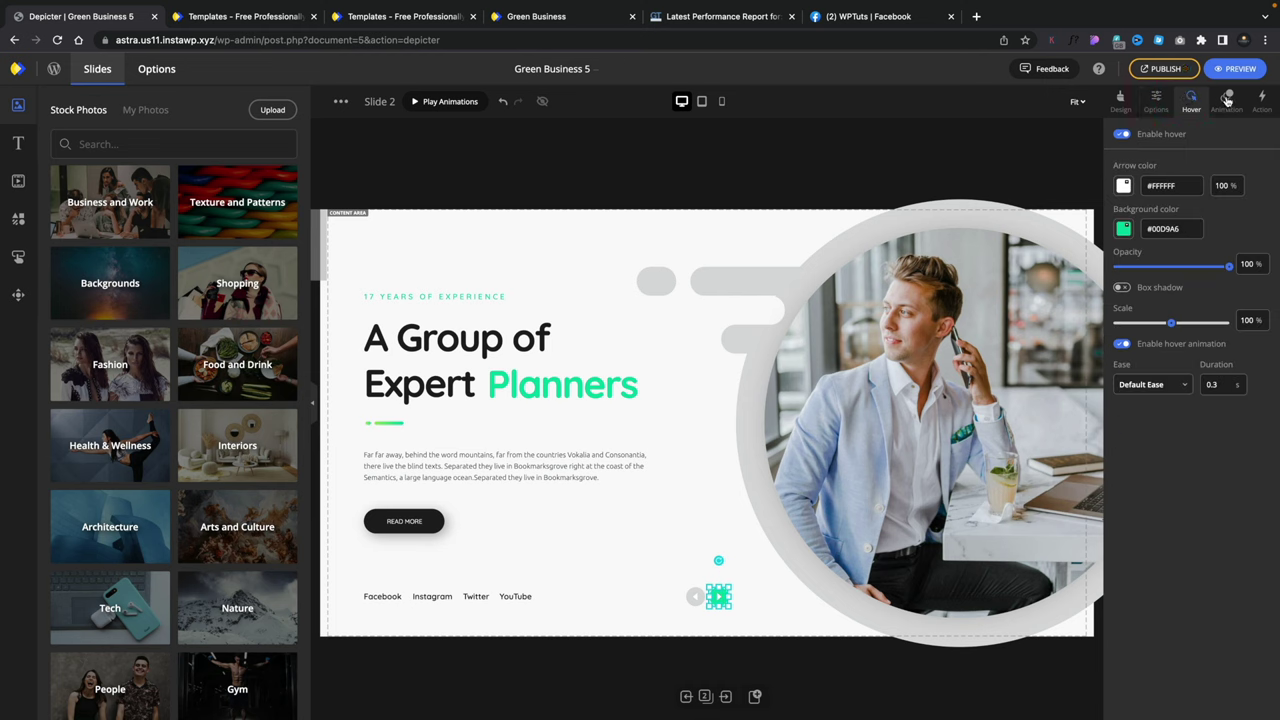
pyautogui.click(1227, 98)
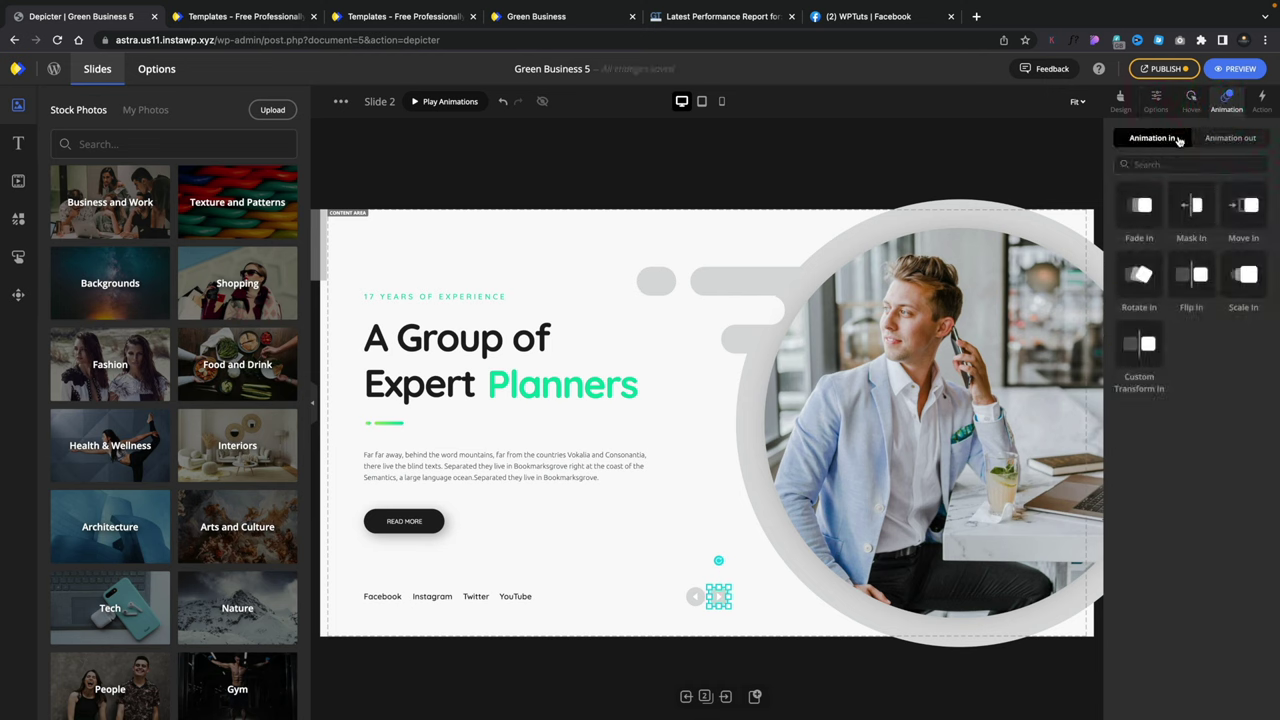
# Step: Examine the next-slide arrow's Action settings, including the available triggers and action types
pyautogui.click(1262, 100)
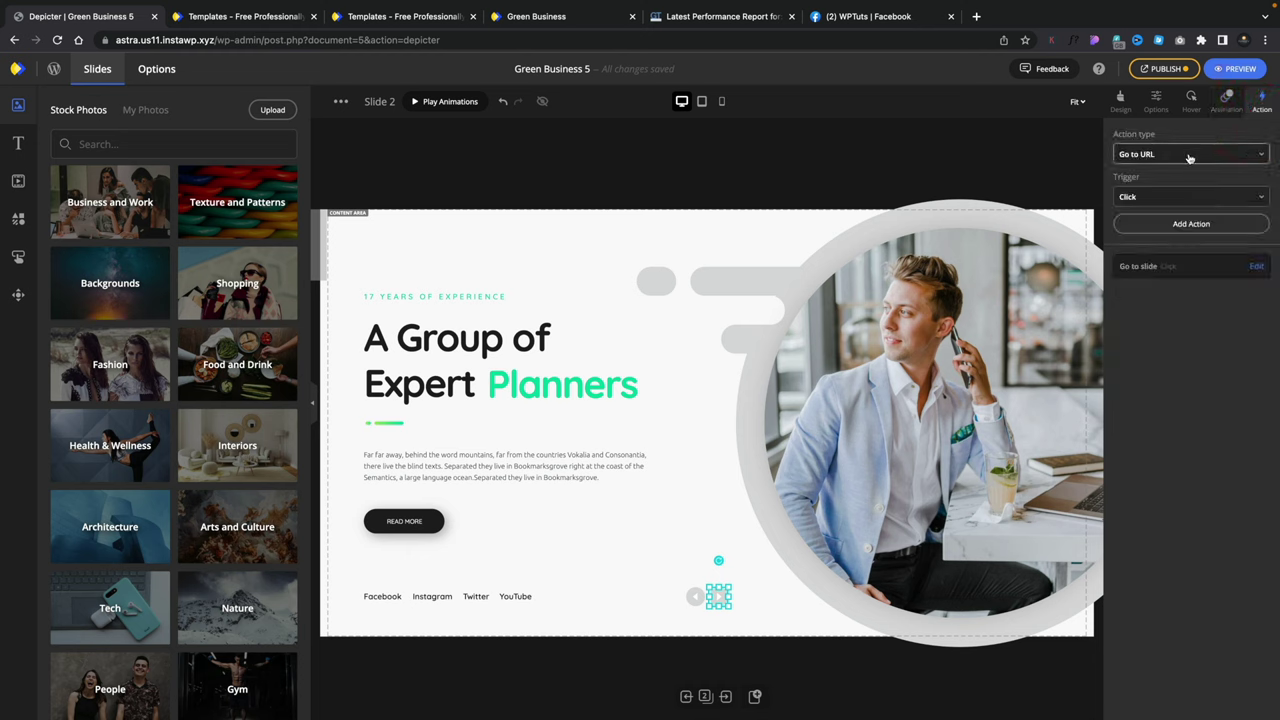
pyautogui.click(1232, 196)
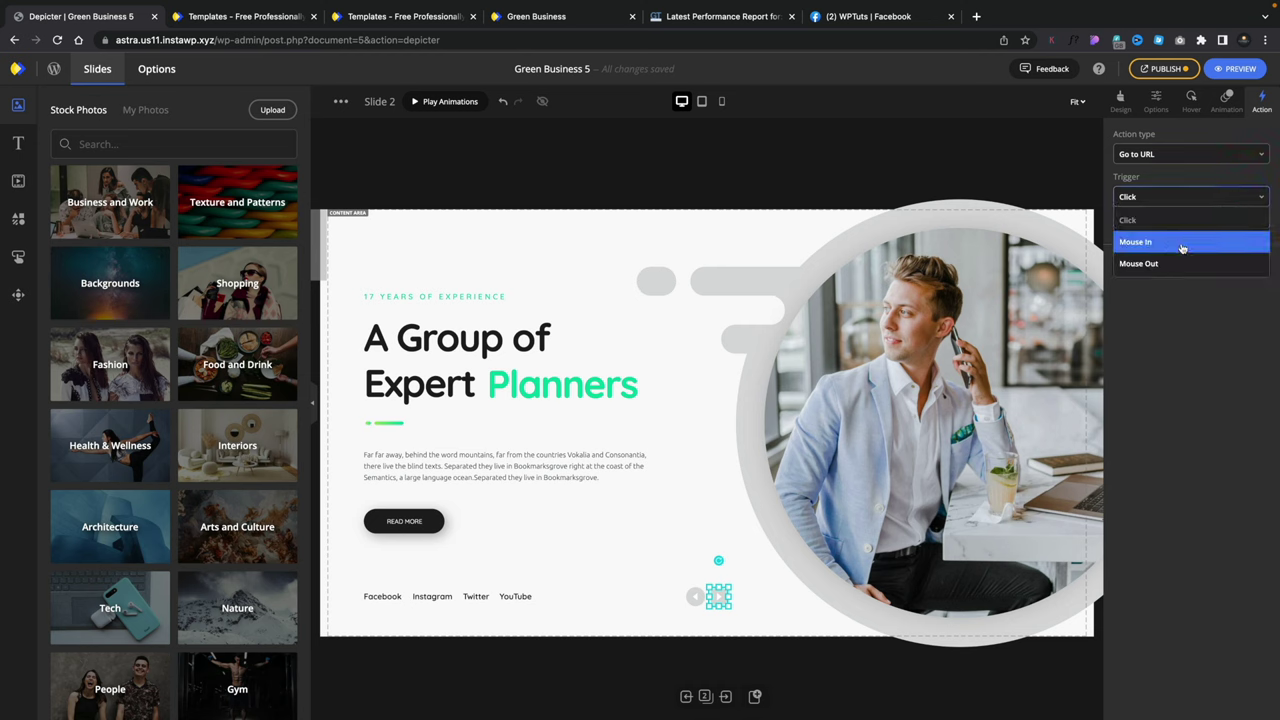
pyautogui.click(1177, 155)
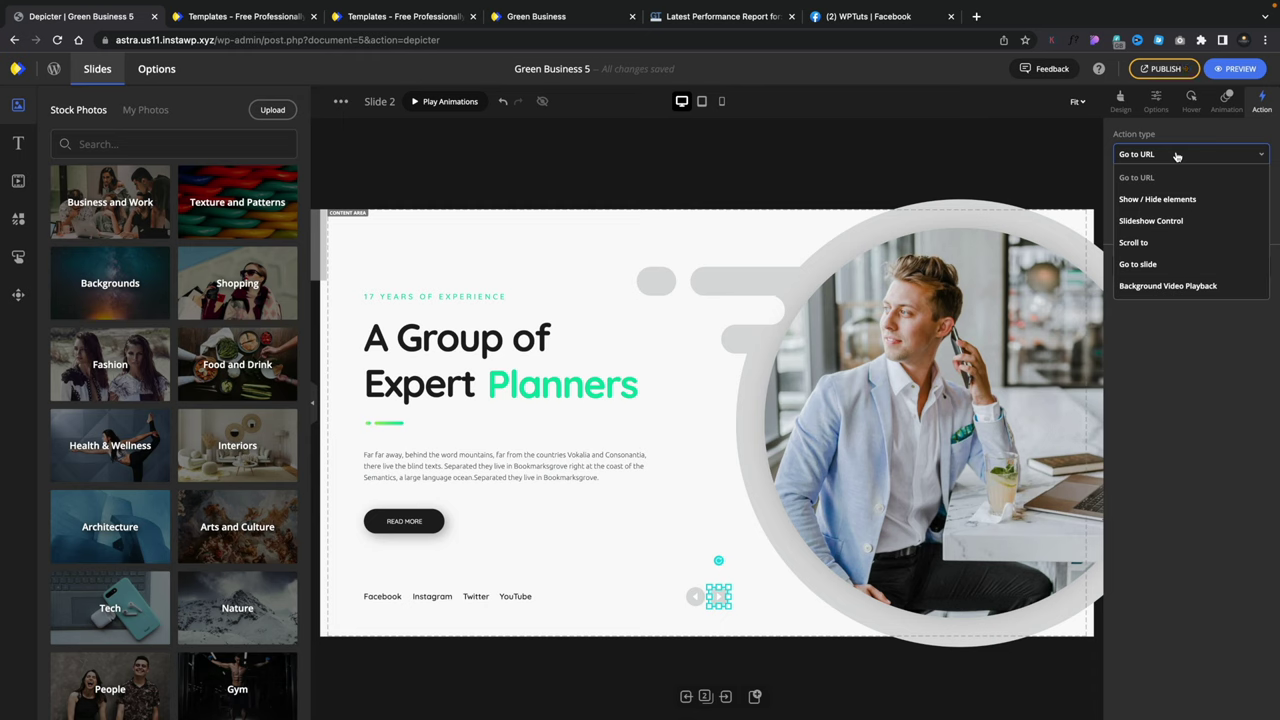
pyautogui.click(1208, 335)
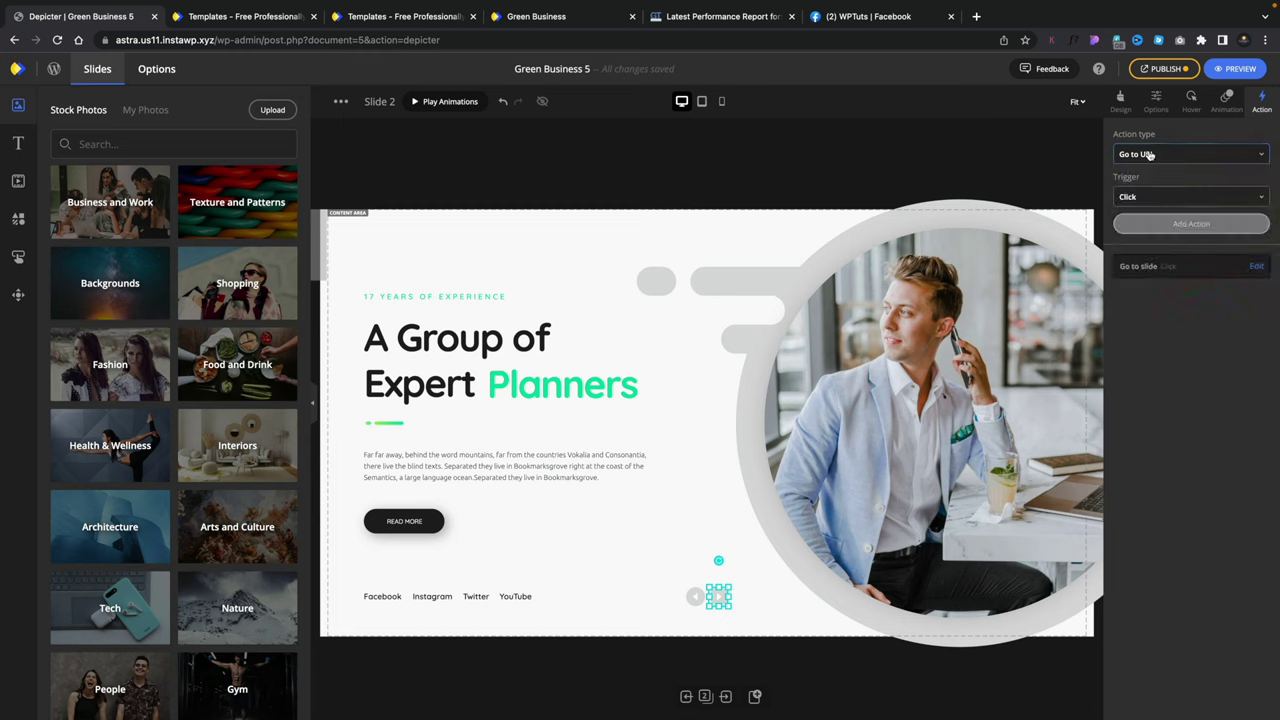
# Step: View the publishing options, highlight the slider's ID-based shortcode, and close them without publishing
pyautogui.click(1177, 75)
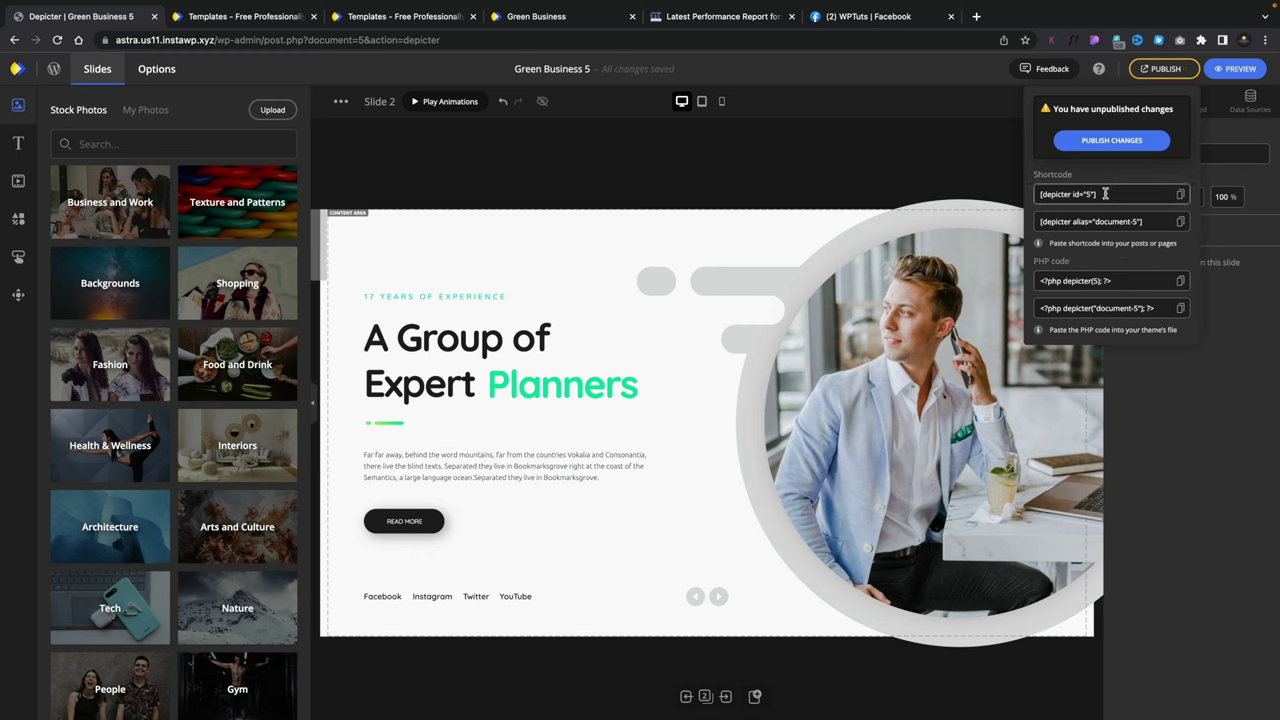
pyautogui.click(1038, 205)
pyautogui.tripleClick(1036, 198)
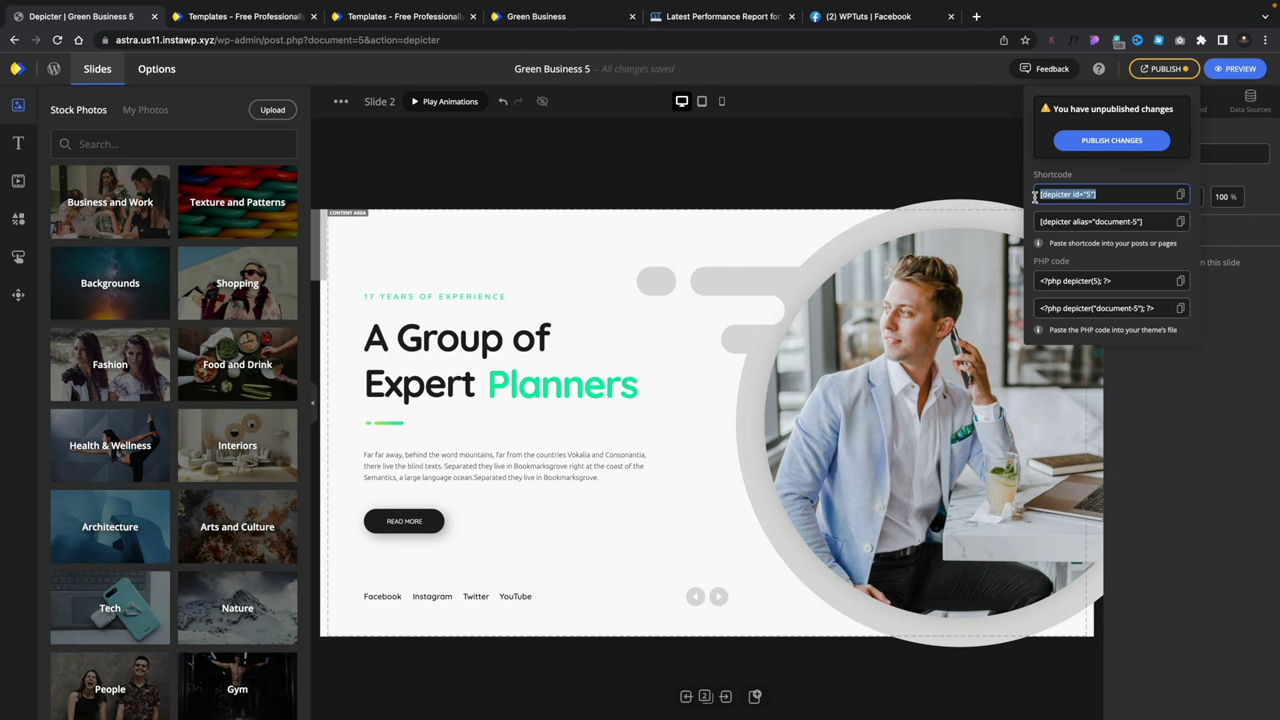
pyautogui.click(1270, 344)
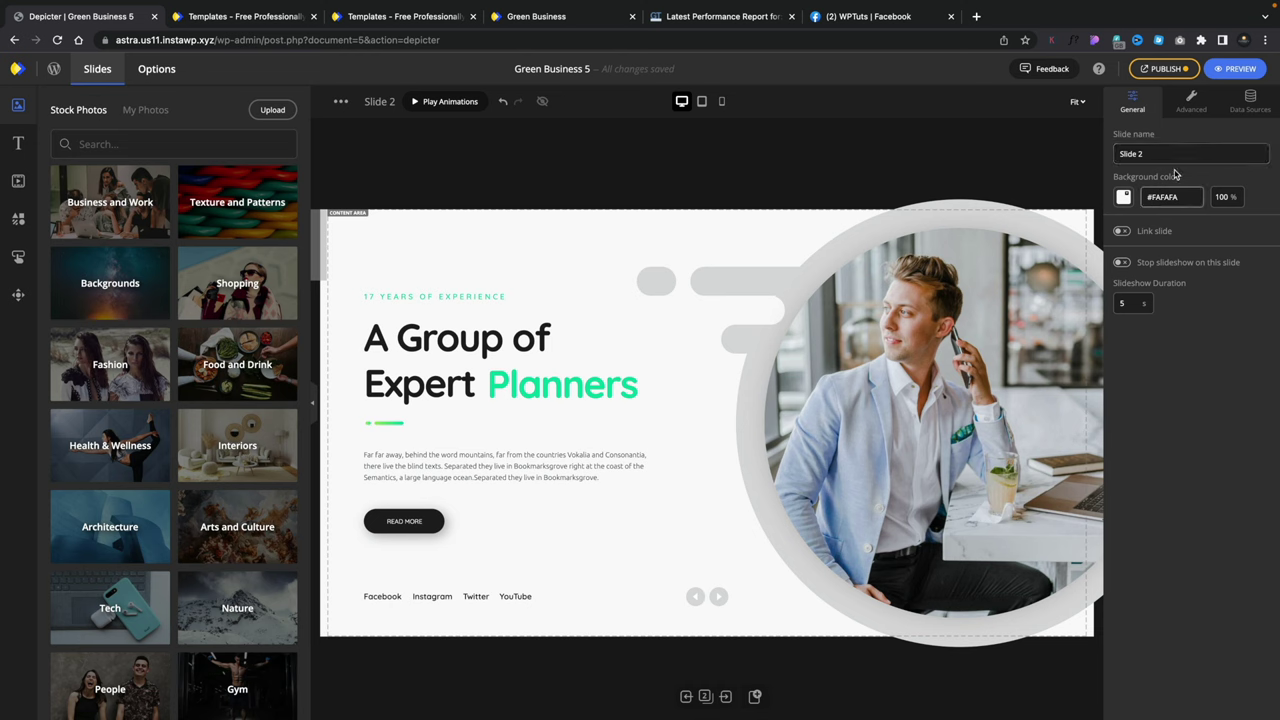
# Step: Review Slide 2's Advanced settings and the WordPress Post data source's query options, leaving the slide without a data source
pyautogui.click(1190, 103)
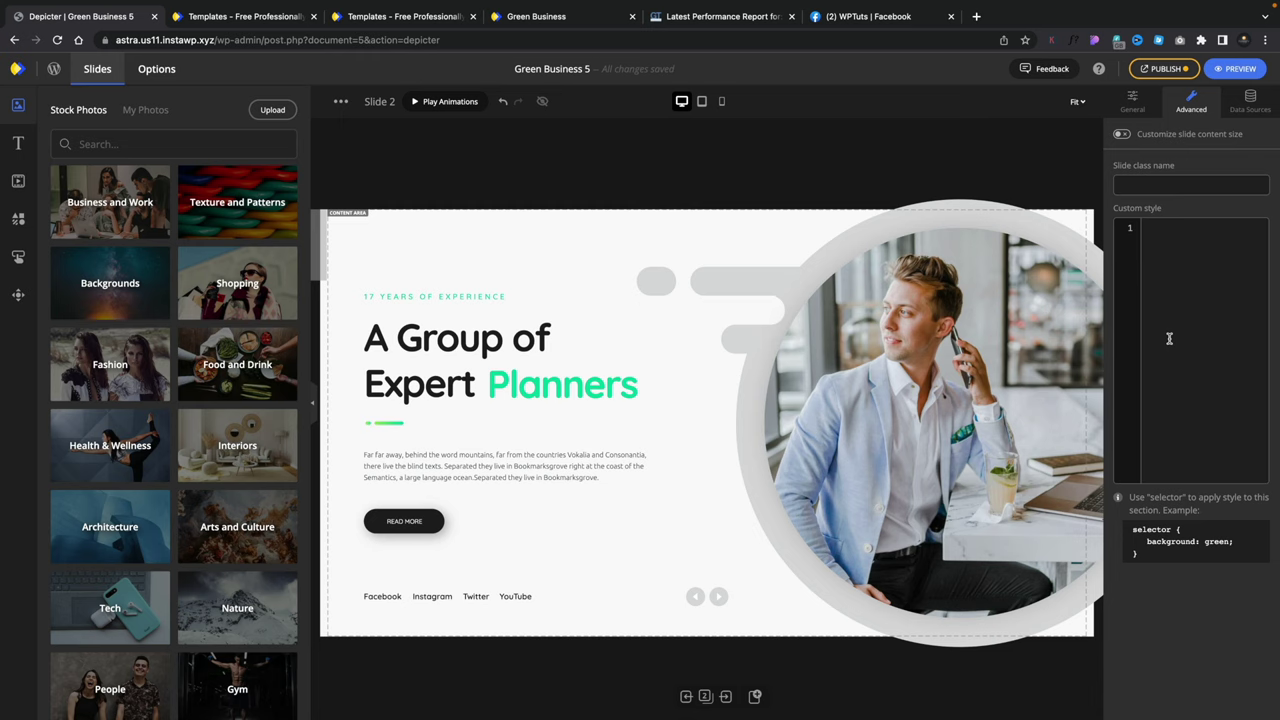
pyautogui.click(1249, 100)
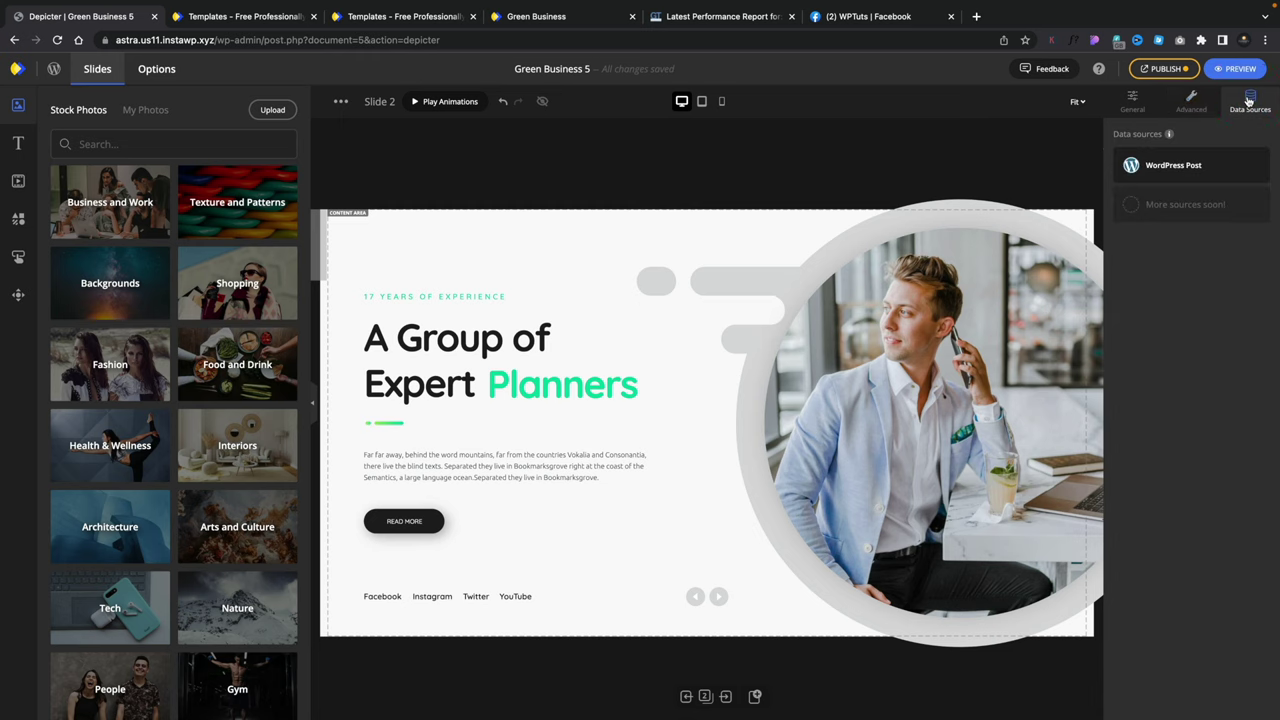
pyautogui.click(1173, 167)
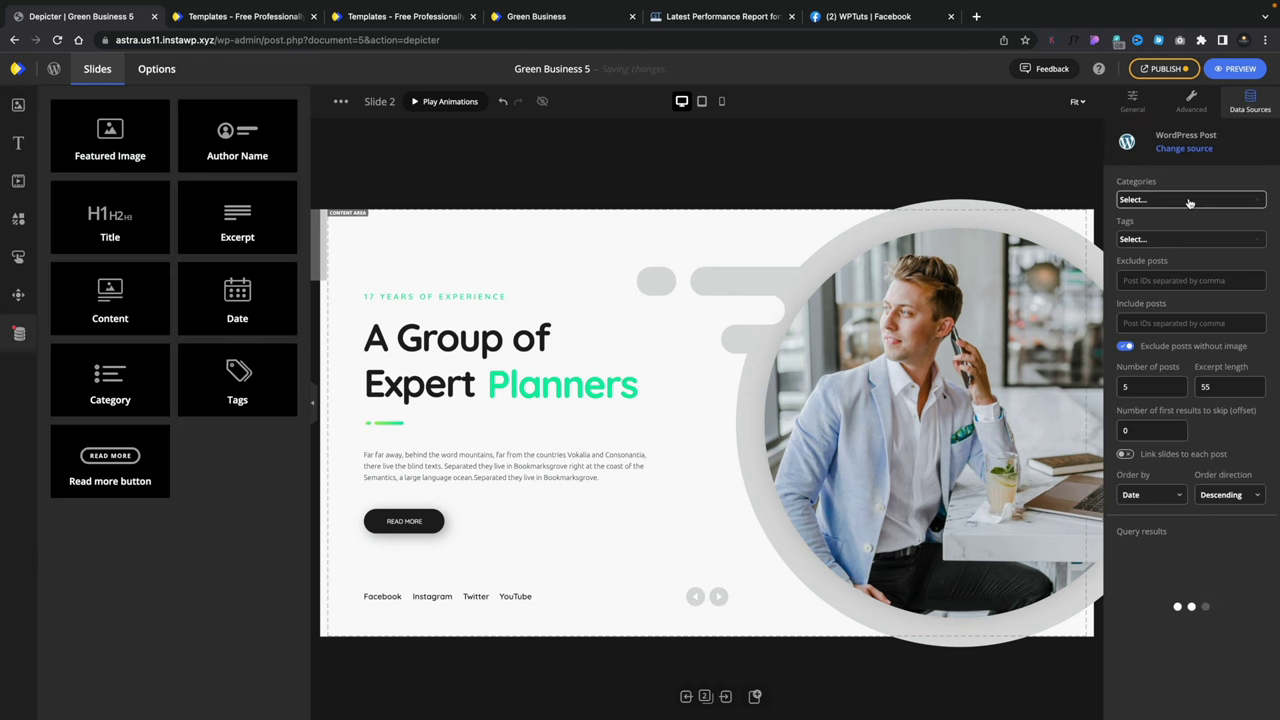
pyautogui.click(1189, 202)
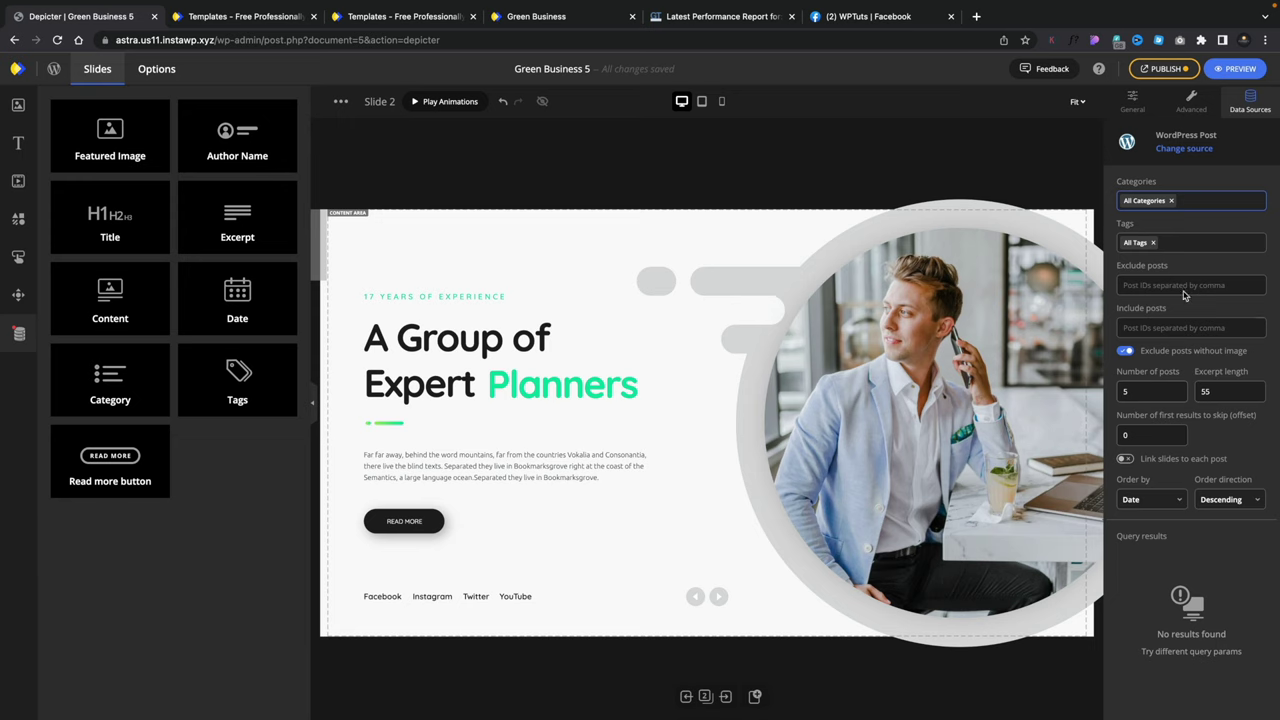
pyautogui.click(1192, 153)
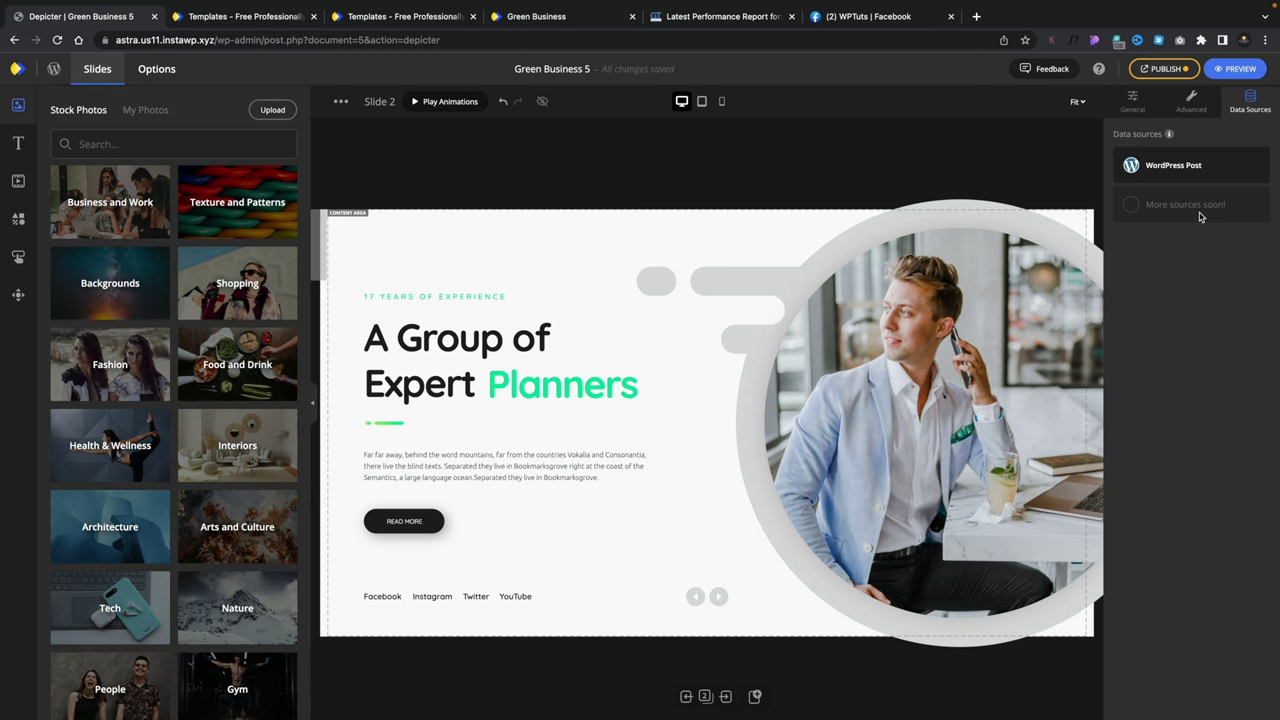
pyautogui.click(1190, 100)
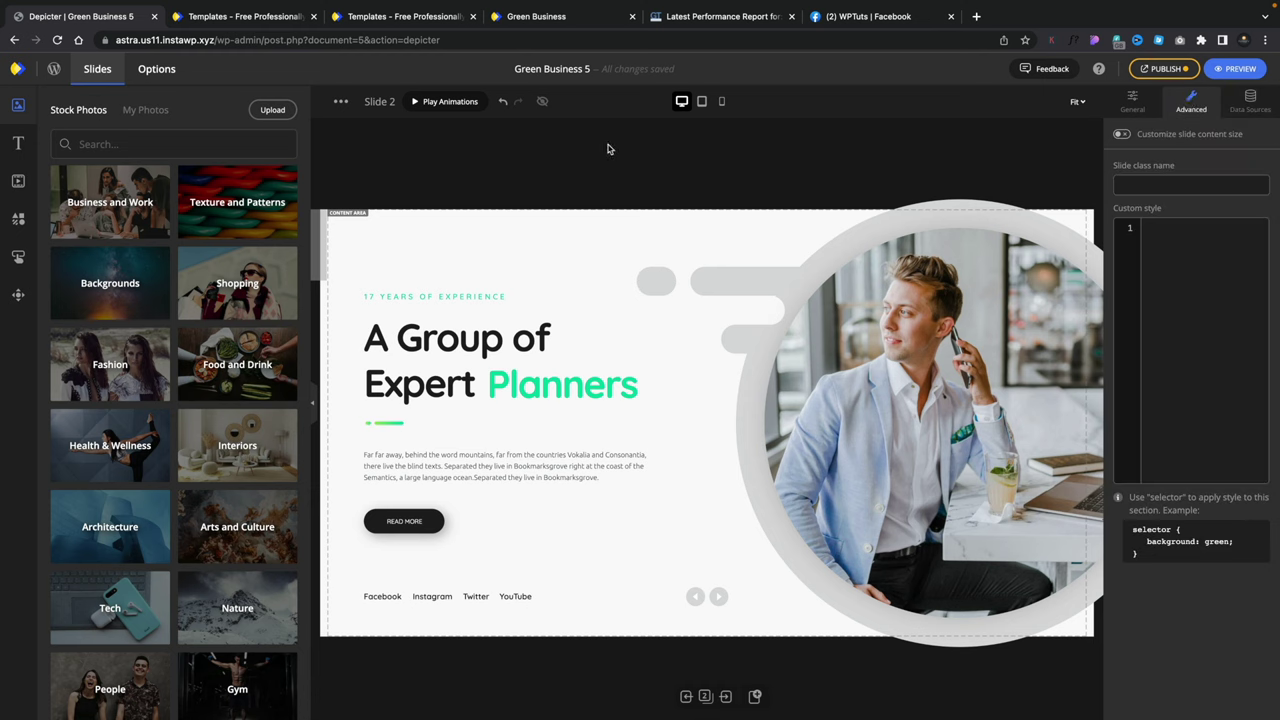
# Step: Play the animations of Slide 2 and duplicate the slide
pyautogui.click(433, 105)
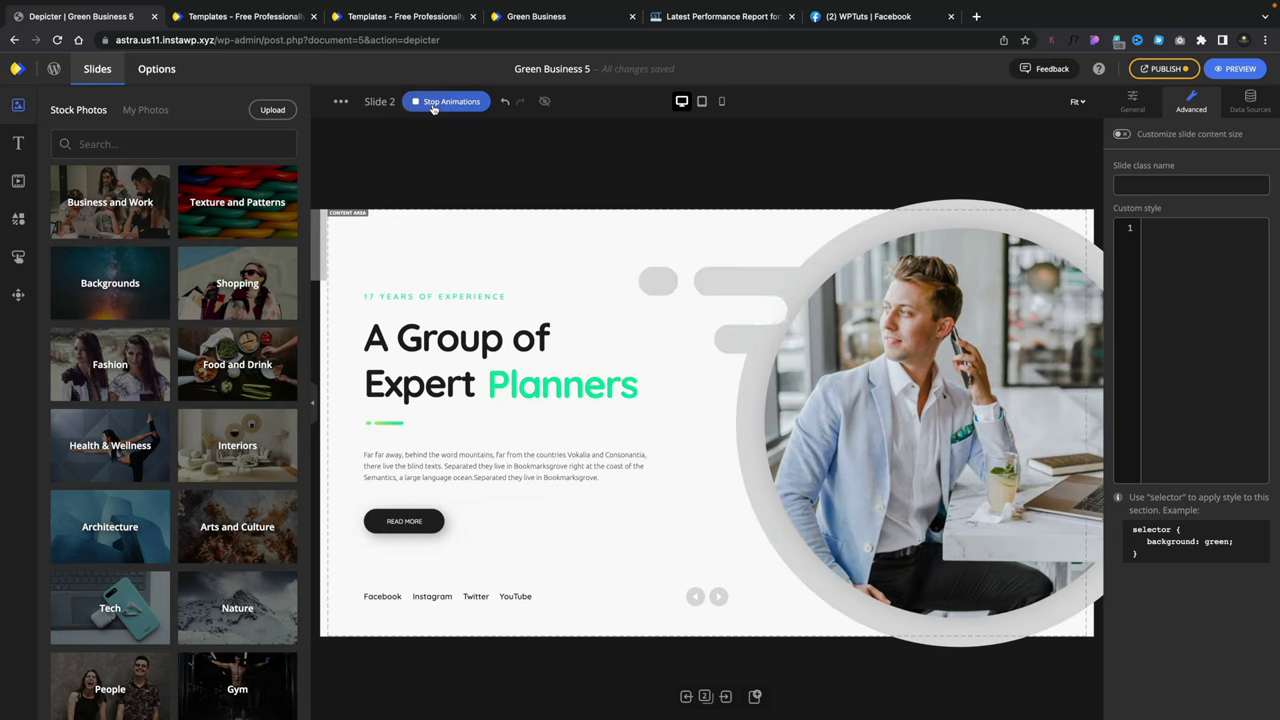
pyautogui.click(342, 103)
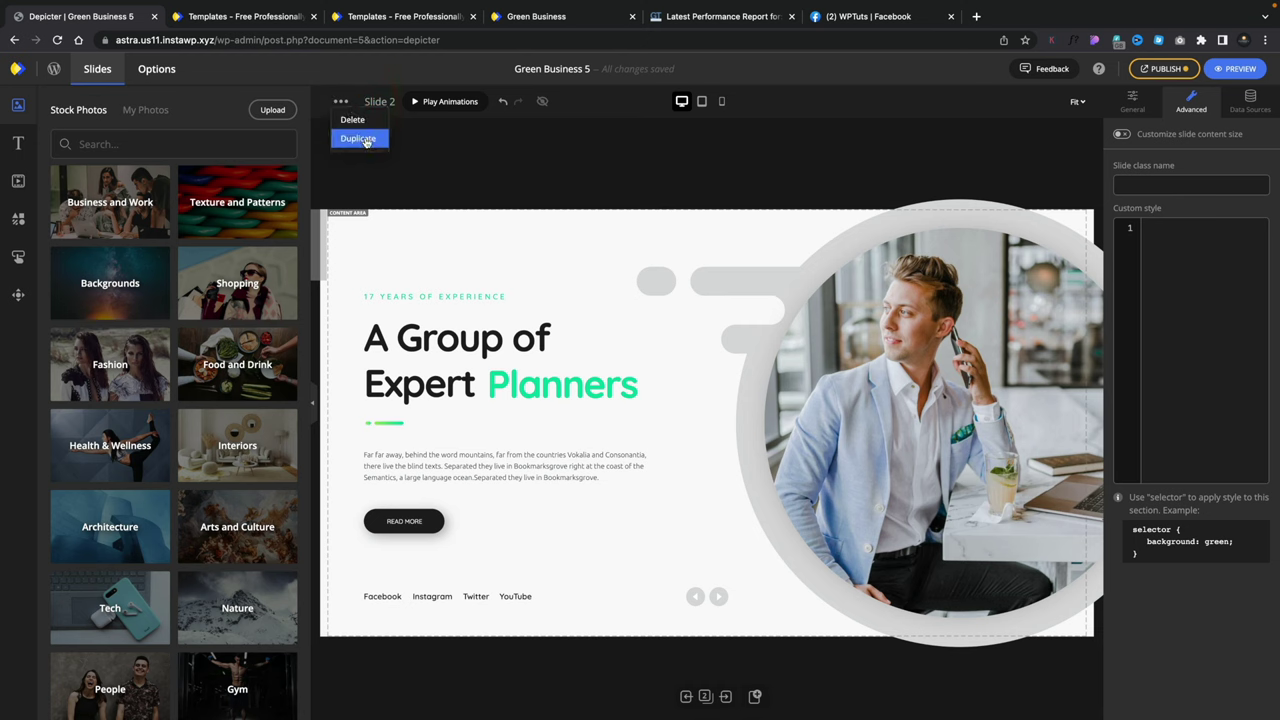
pyautogui.click(366, 141)
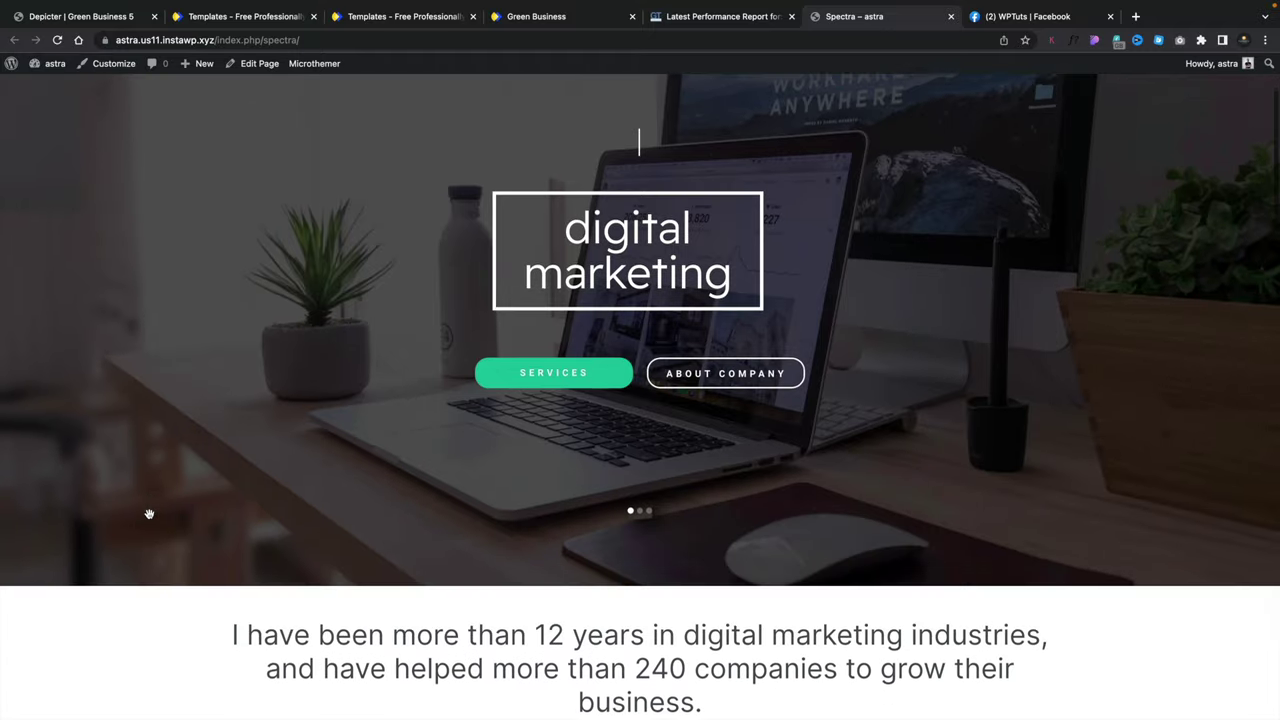
# Step: Examine each of the three slides in the slider on the live Spectra page and the page content below it
pyautogui.scroll(2, 508, 453)
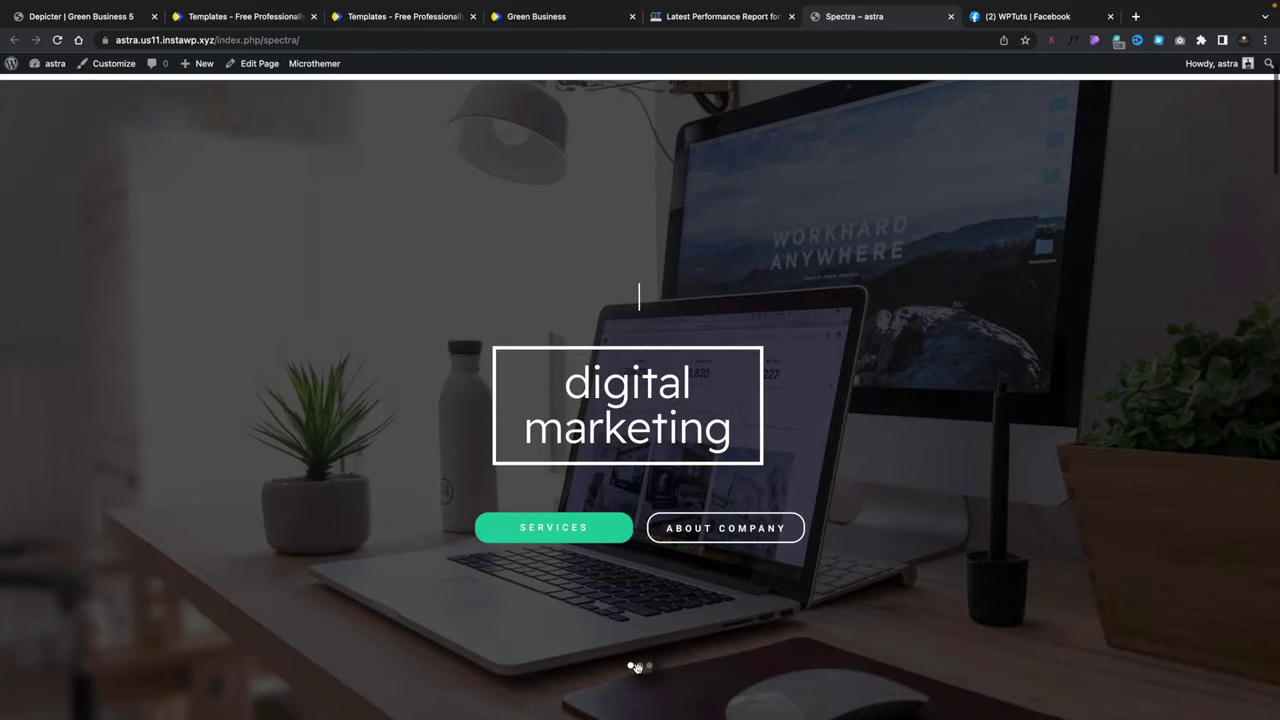
pyautogui.click(641, 666)
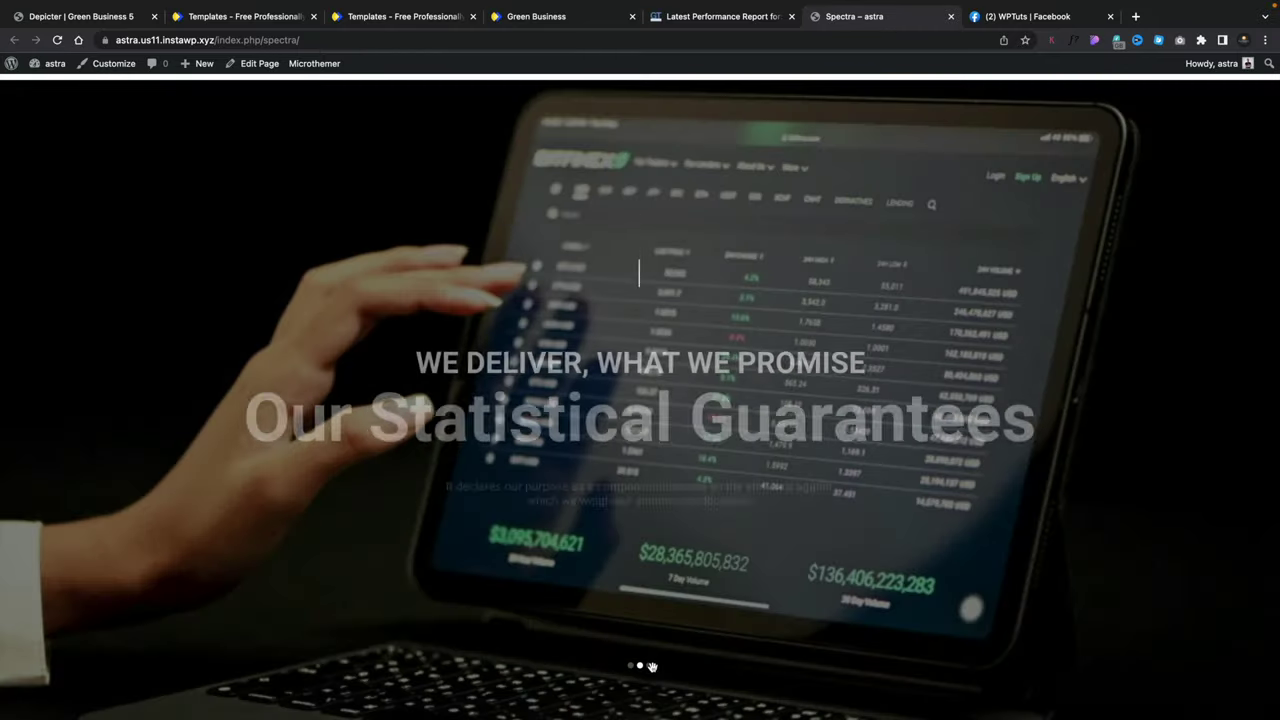
pyautogui.click(650, 666)
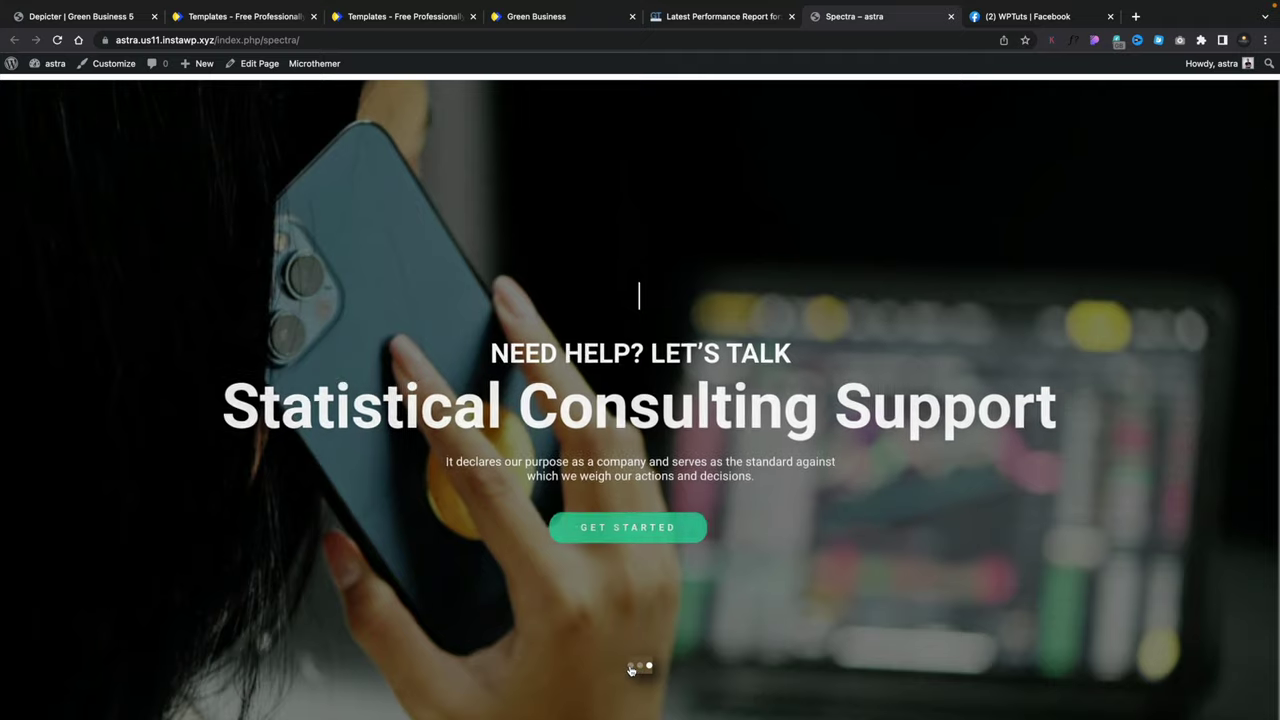
pyautogui.click(631, 667)
pyautogui.scroll(-7, 630, 655)
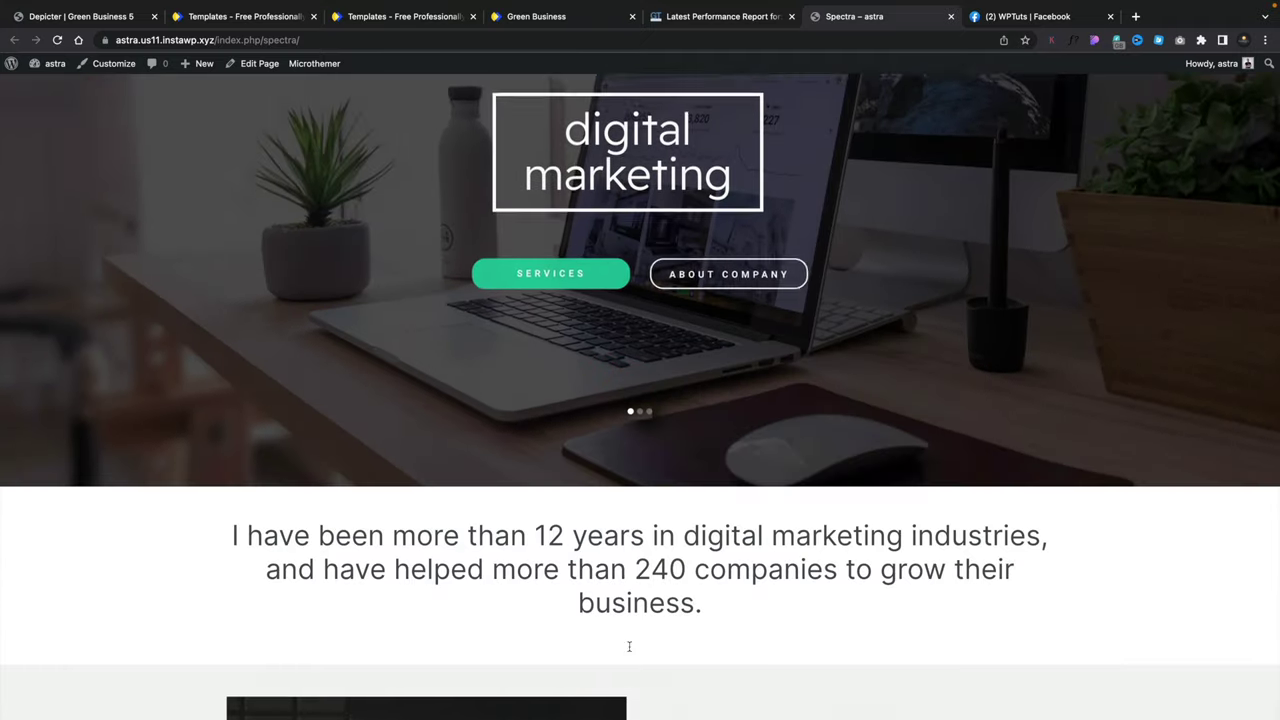
pyautogui.scroll(-20, 630, 652)
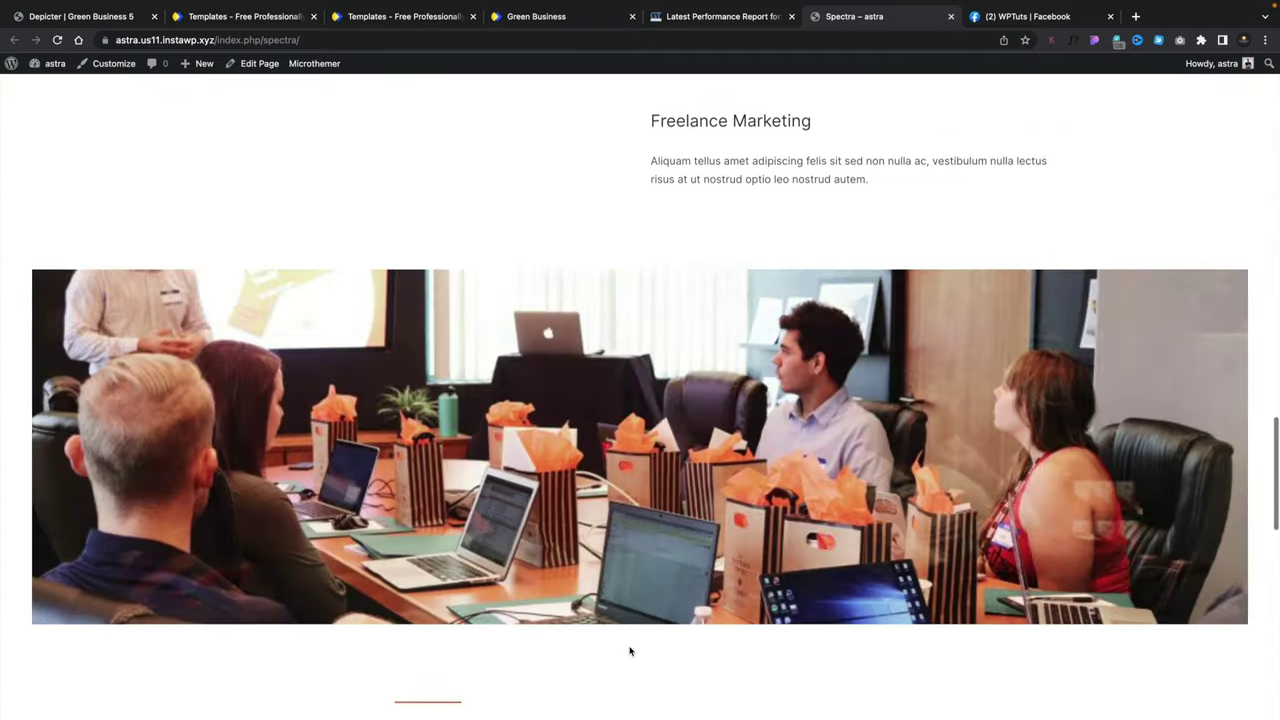
pyautogui.scroll(-5, 630, 652)
pyautogui.scroll(14, 630, 652)
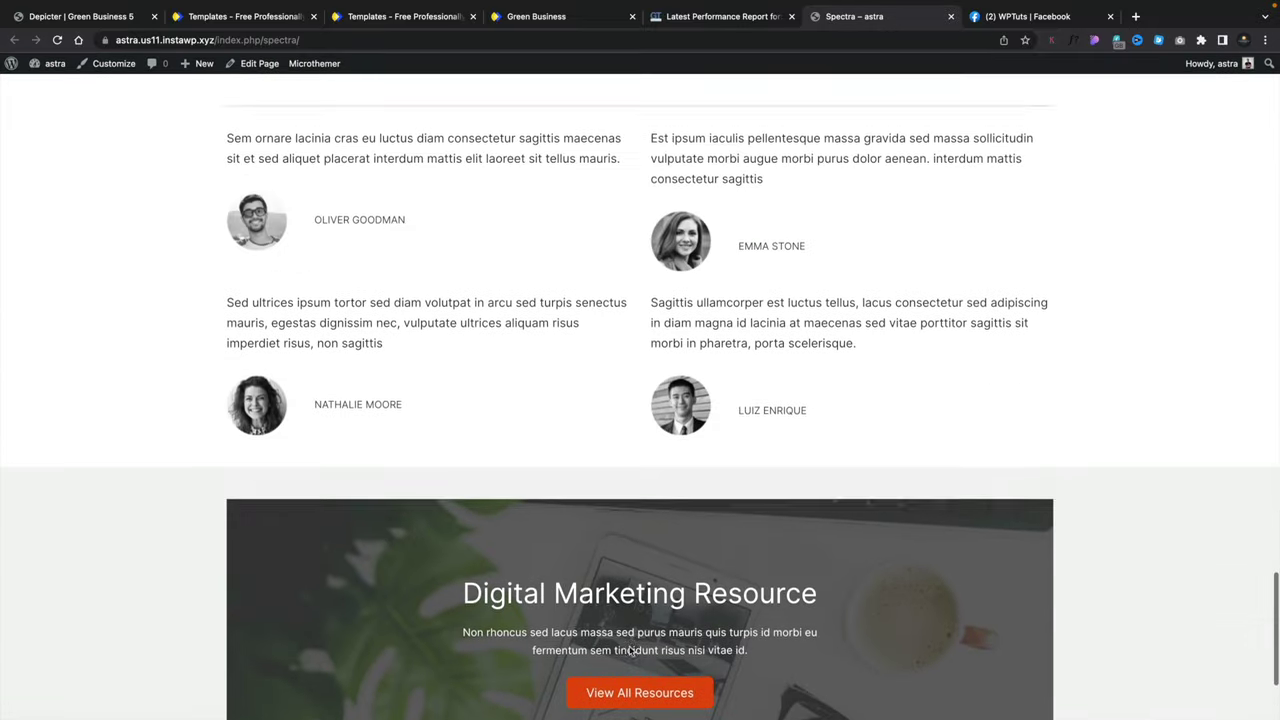
pyautogui.scroll(20, 630, 652)
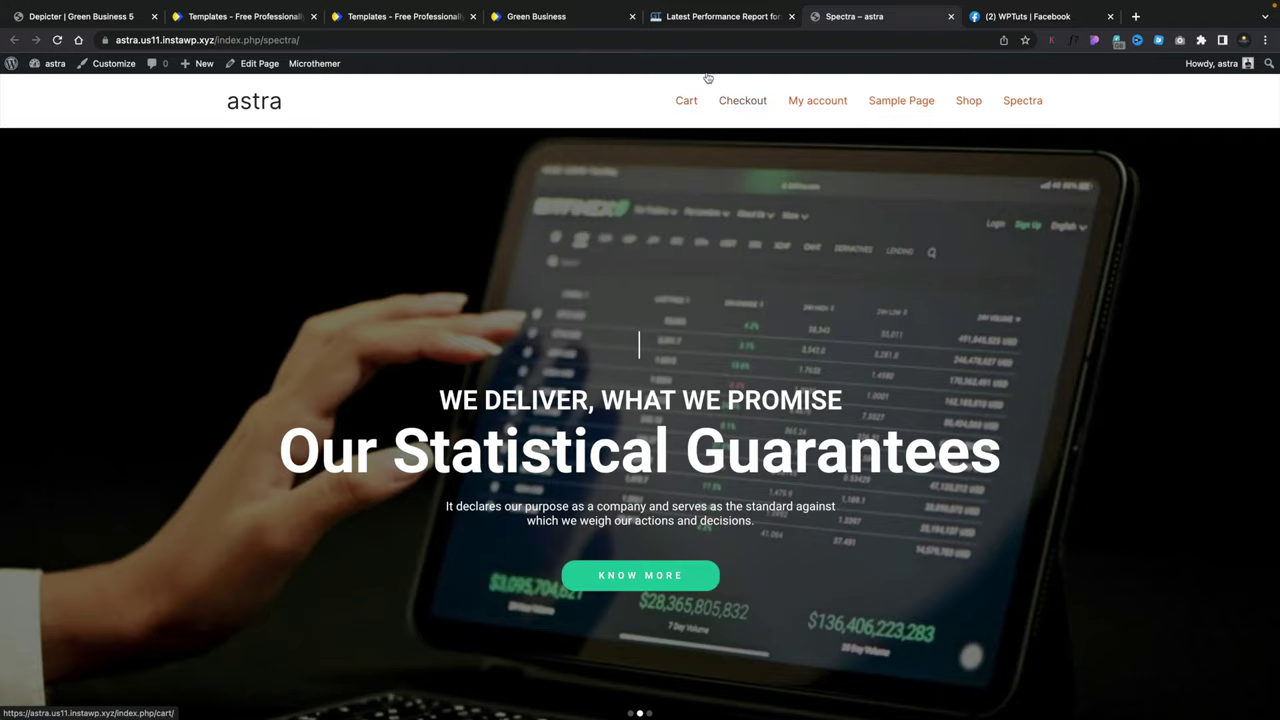
# Step: Switch to the GTmetrix report for the Spectra page and review its grade, web vitals, speed visualization and top issues
pyautogui.click(716, 20)
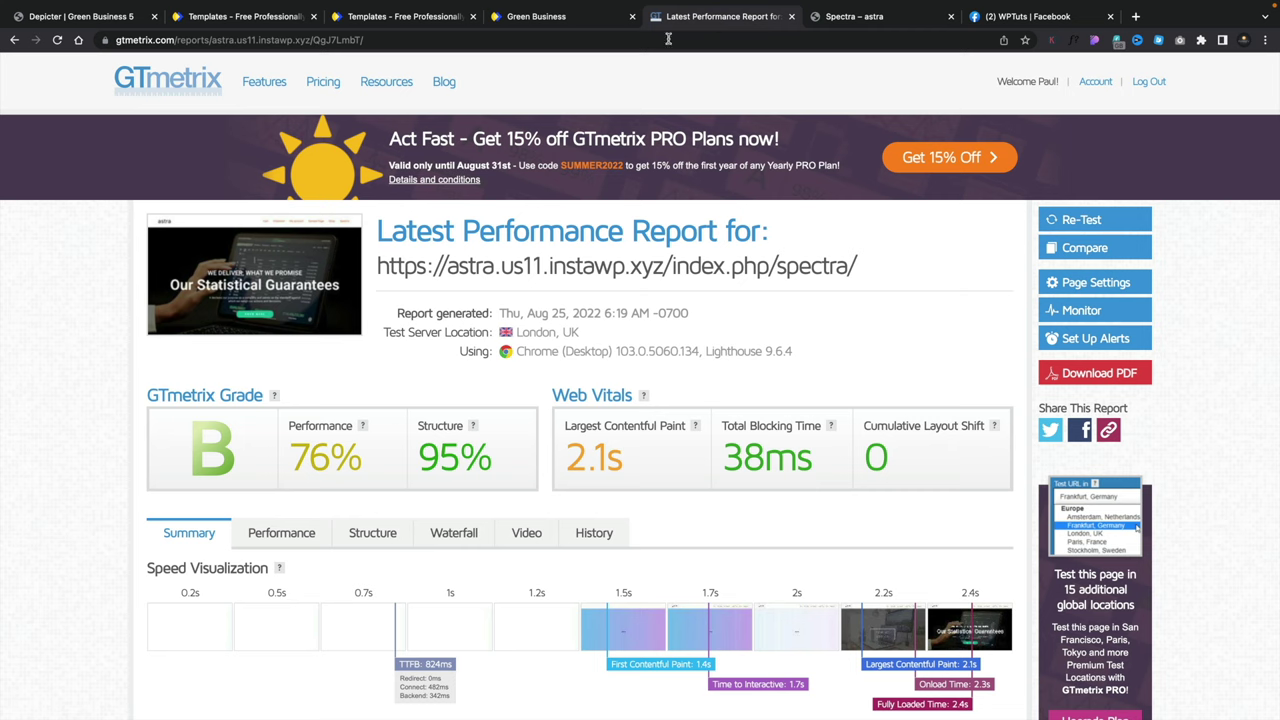
pyautogui.scroll(-5, 134, 488)
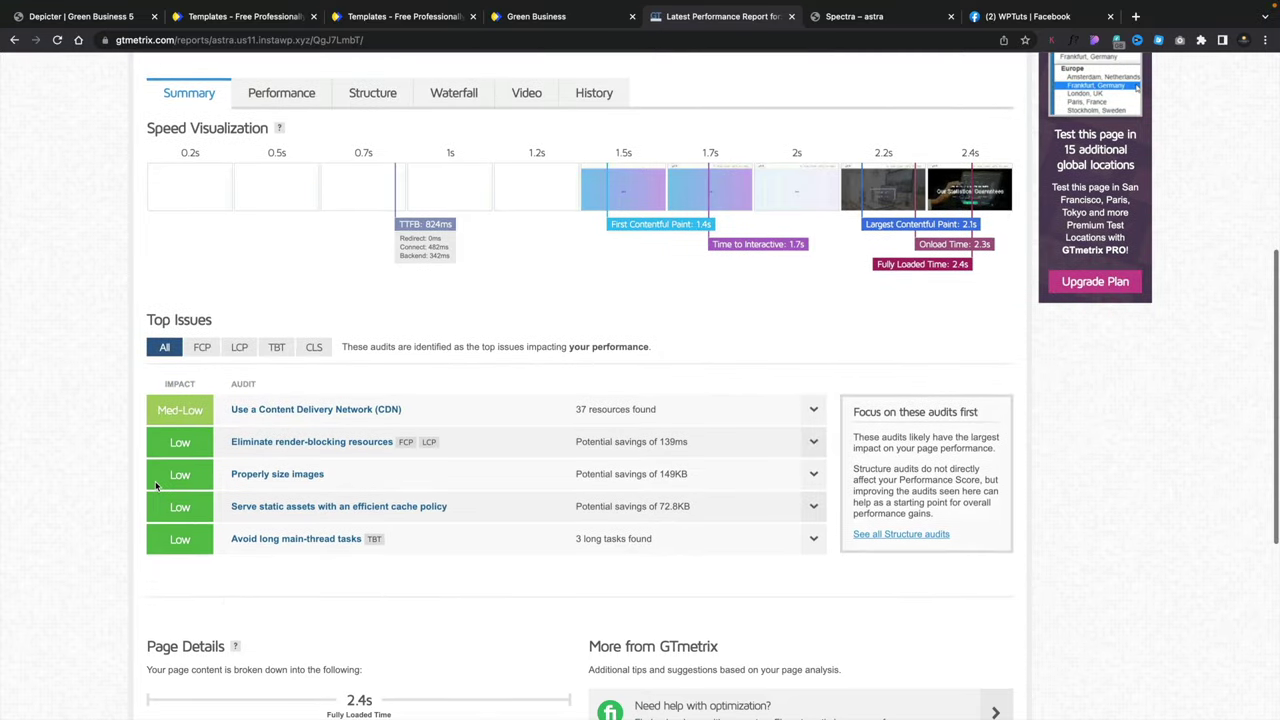